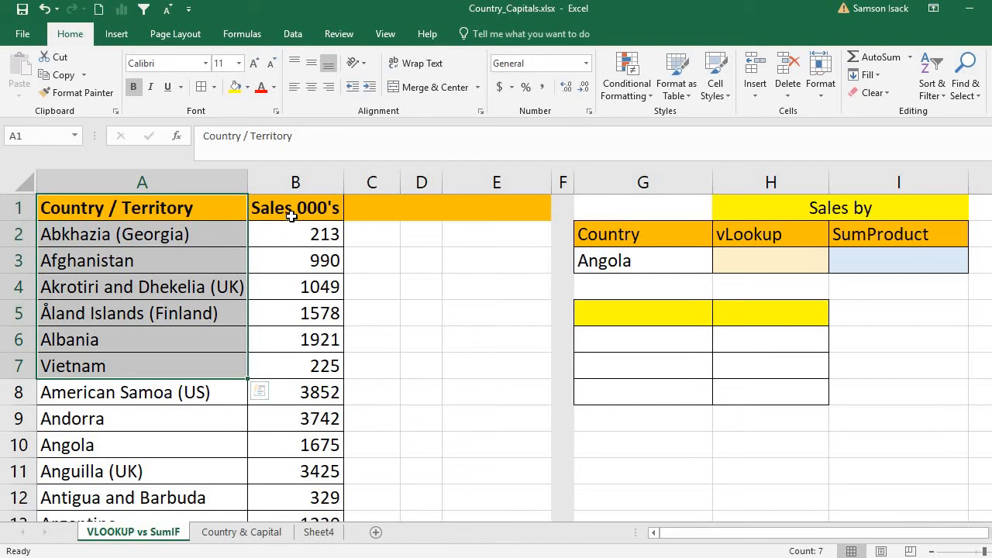
Examine the country and sales columns down to their last row, and the Country, vLookup and SumProduct cells of the summary table
left_click_drag(267, 207, 295, 418)
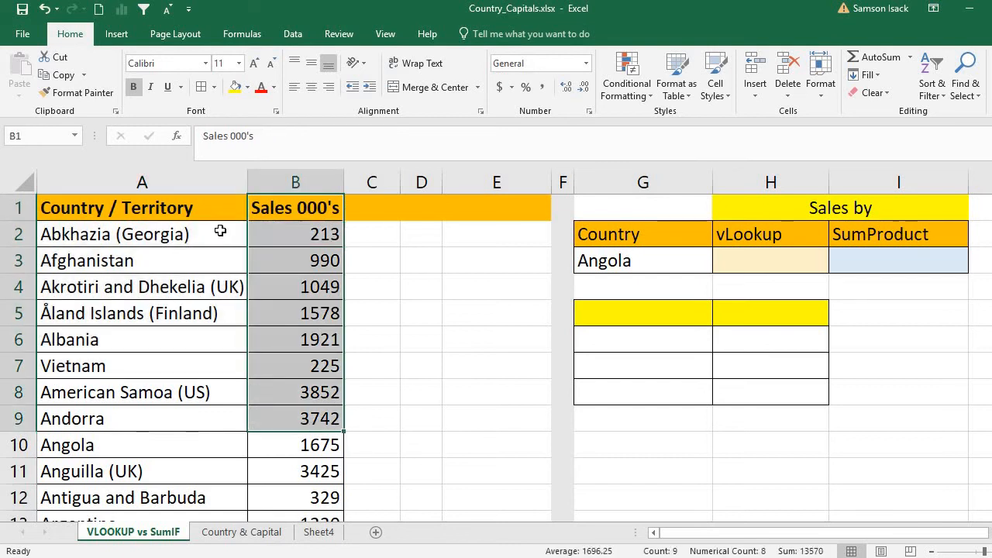
left_click(217, 230)
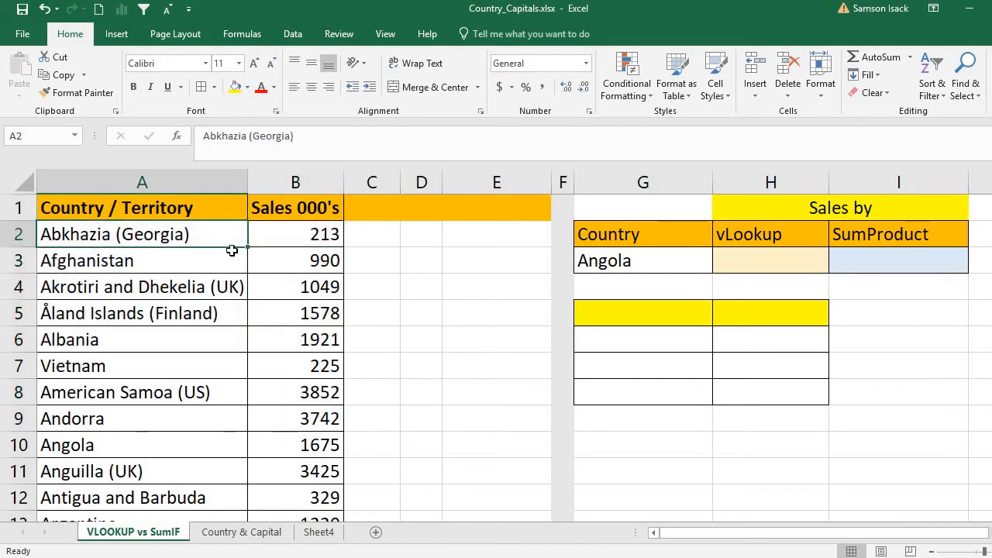
key("ctrl+Down")
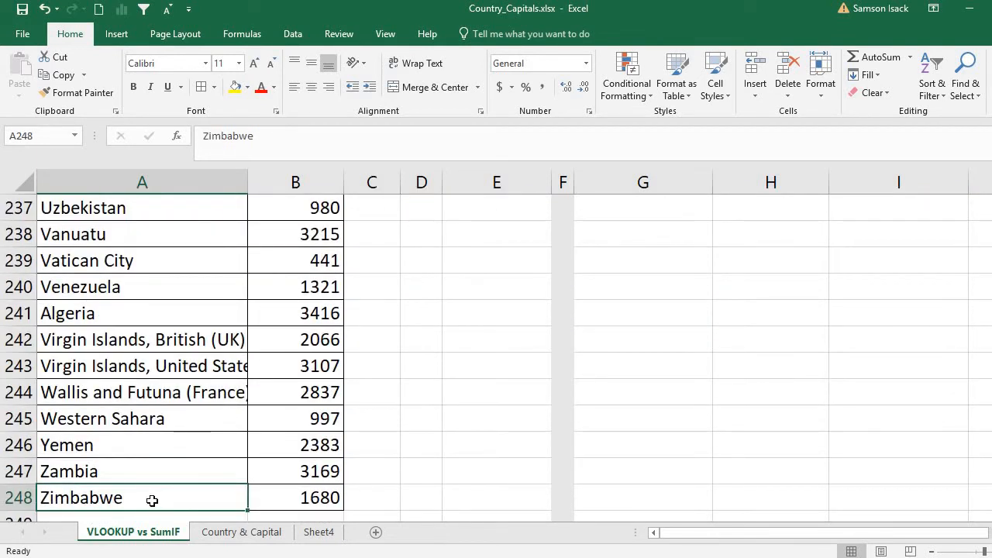
key("Right")
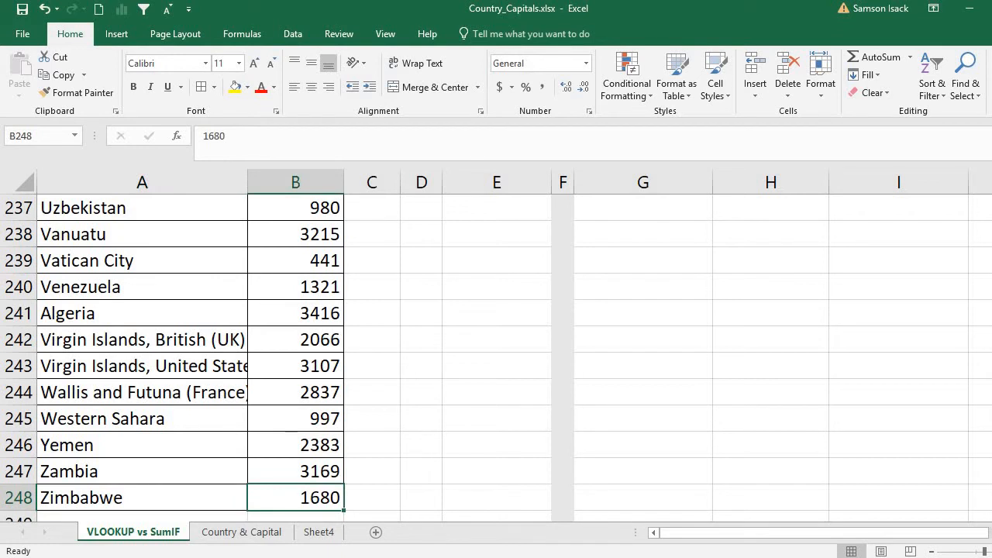
left_click_drag(991, 502, 991, 186)
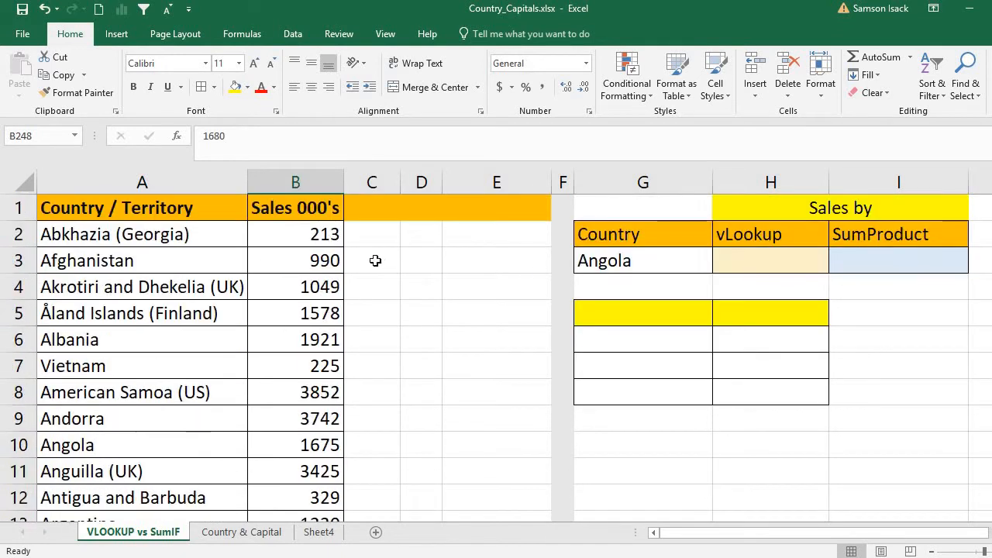
left_click(154, 214)
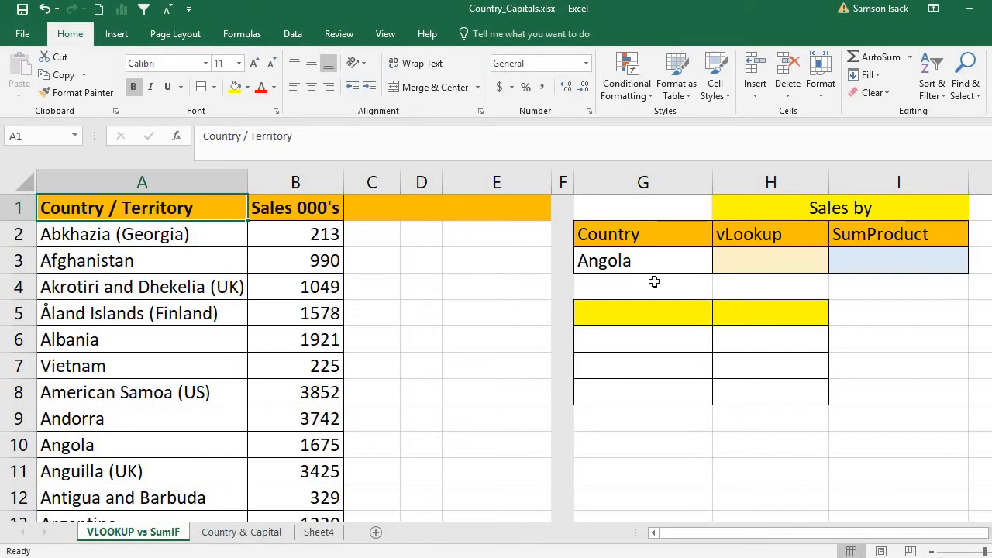
left_click(722, 260)
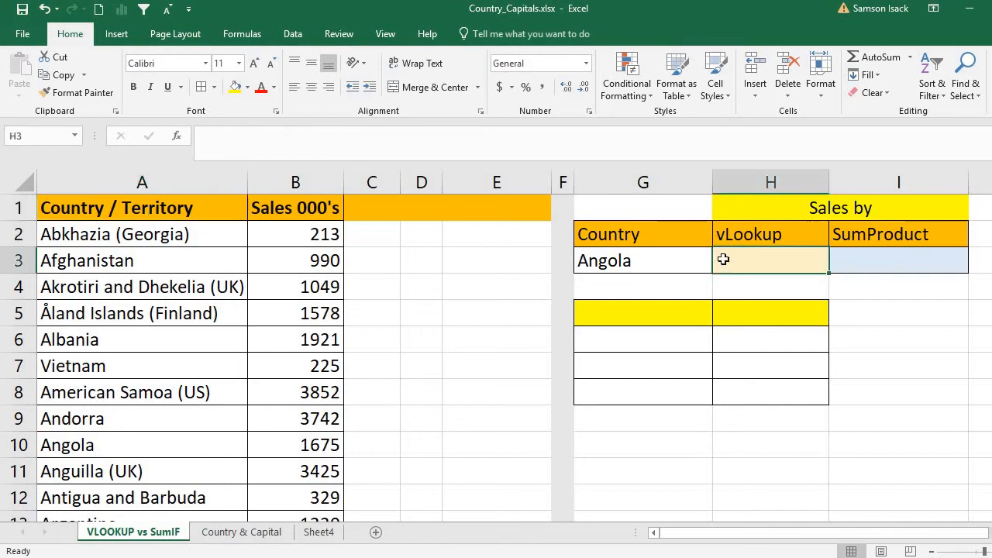
left_click(640, 260)
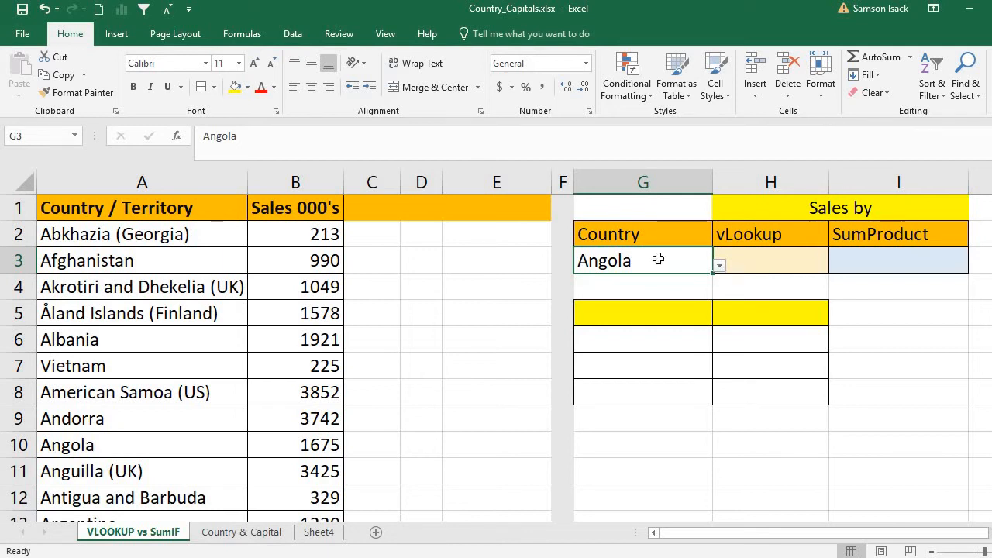
Delete cells G3:I3 below the summary table's headers, shifting the cells below up
left_click_drag(658, 258, 773, 259)
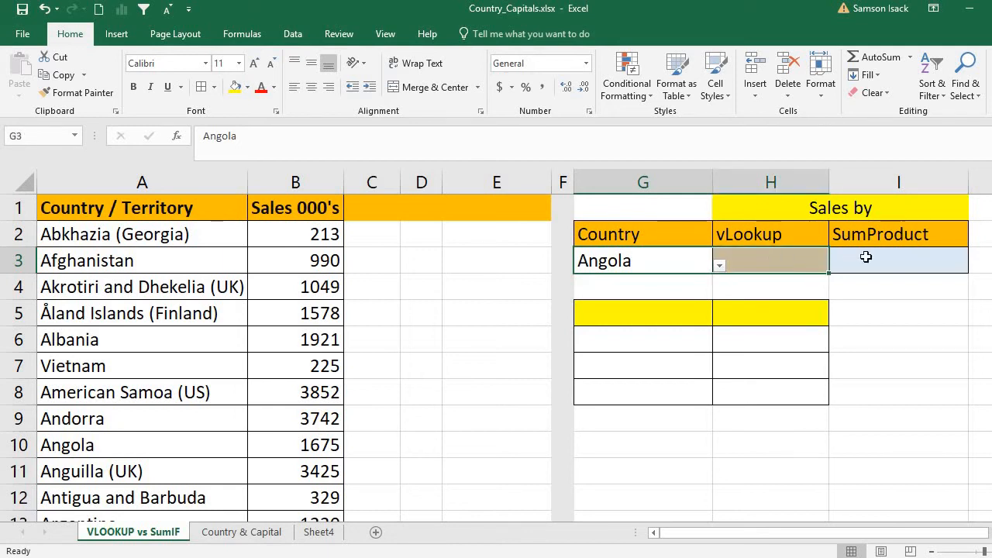
left_click_drag(878, 261, 674, 266)
right_click(674, 265)
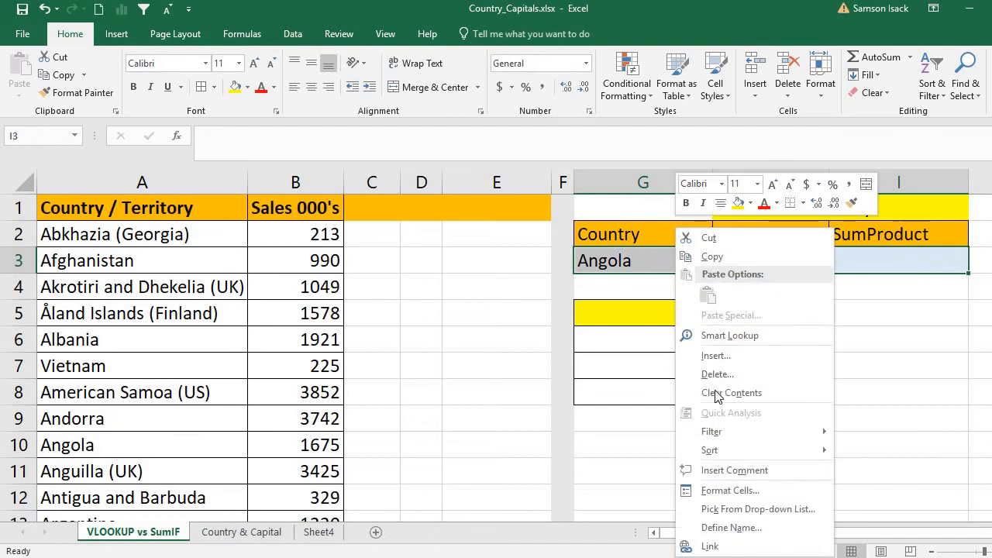
left_click(715, 375)
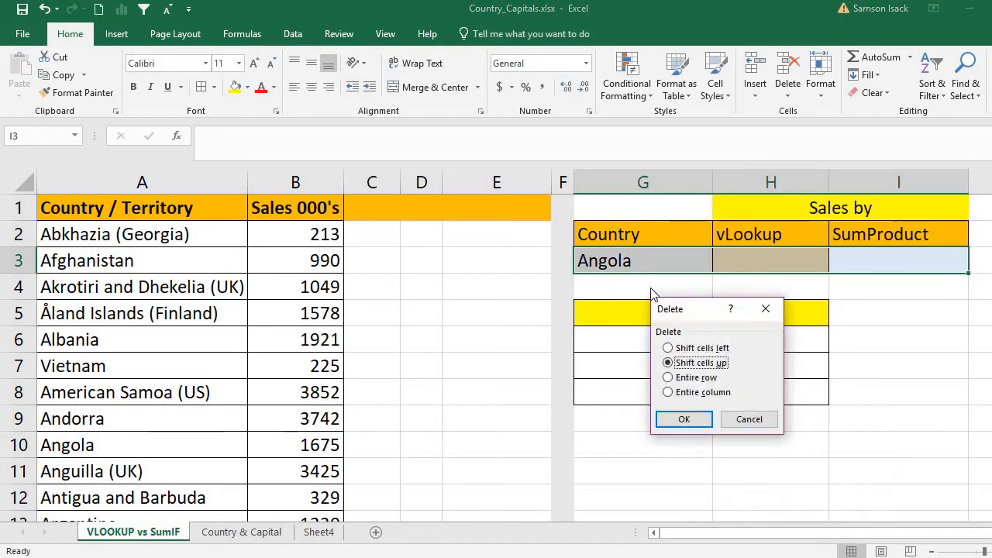
left_click(703, 422)
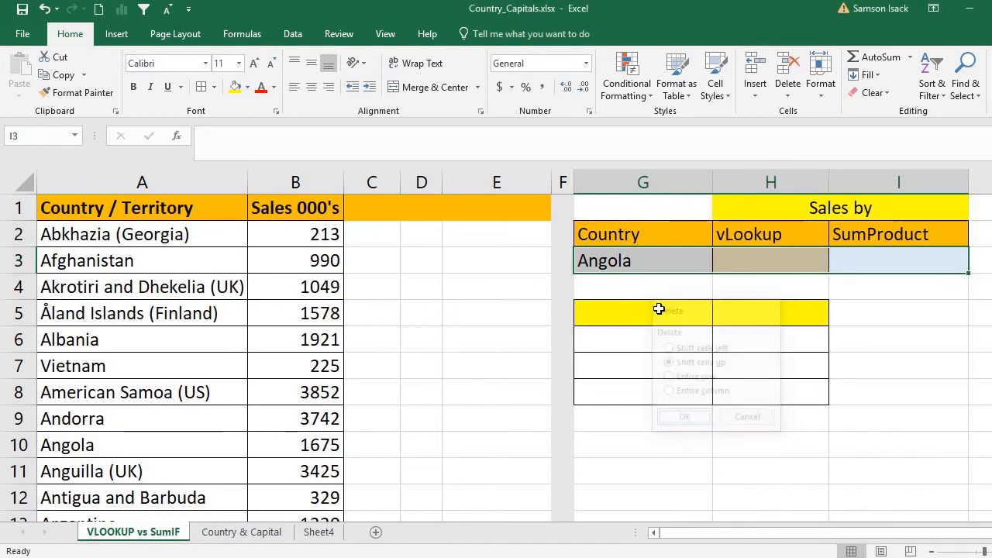
Insert blank cells at G3:I3 under the Country, vLookup and SumProduct headers, shifting existing cells down
left_click(666, 264)
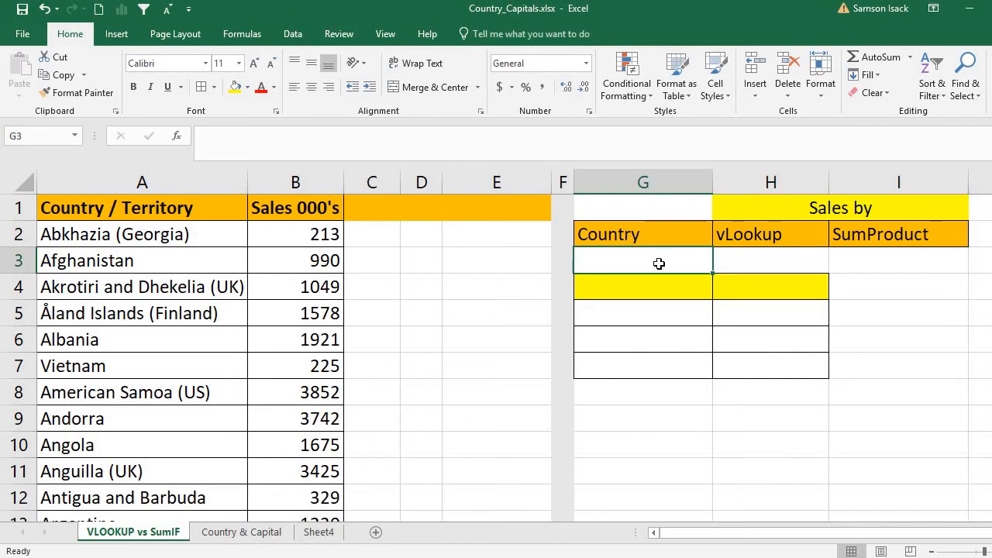
left_click(925, 260, "shift")
right_click(920, 260)
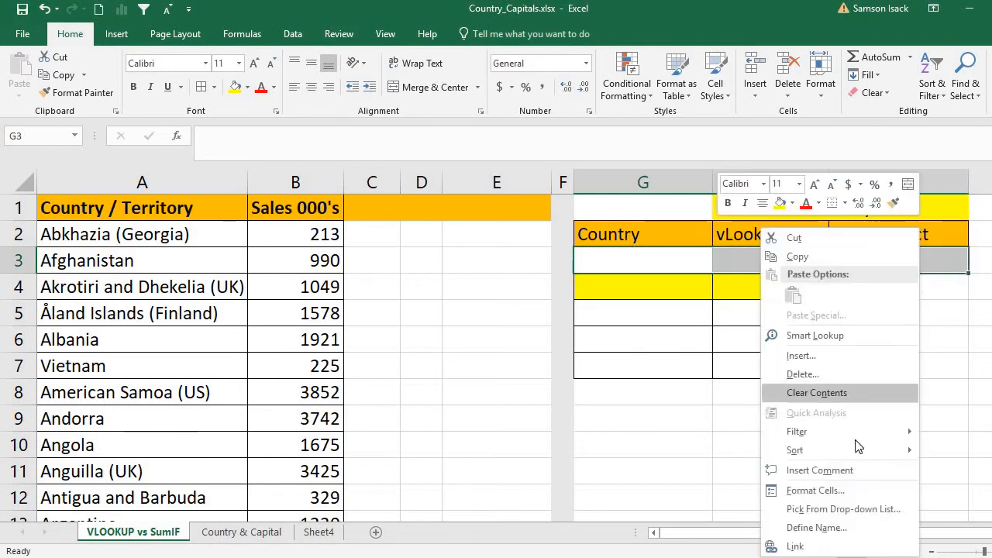
left_click(832, 352)
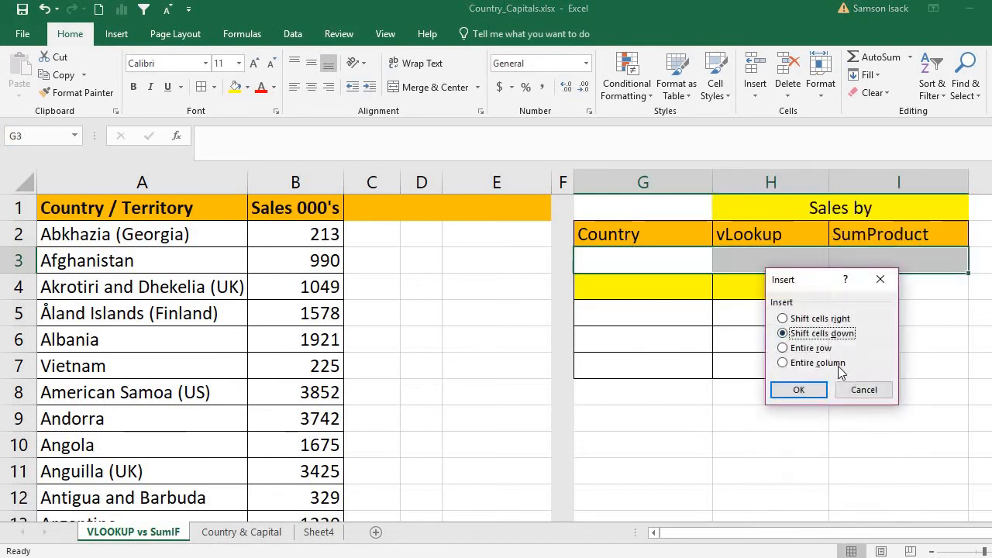
left_click(825, 393)
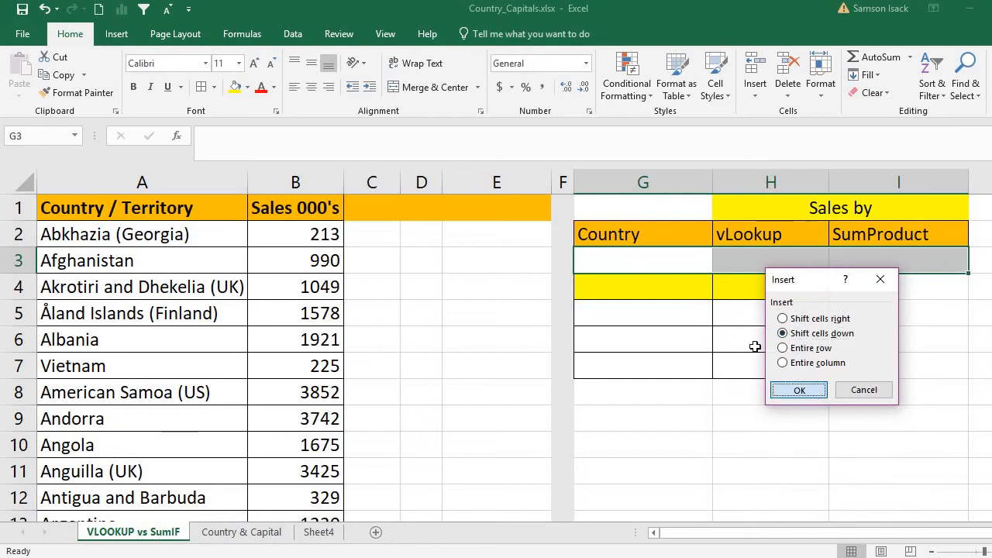
Change the fill colour of the inserted cells G3:I3 to white
left_click(644, 259)
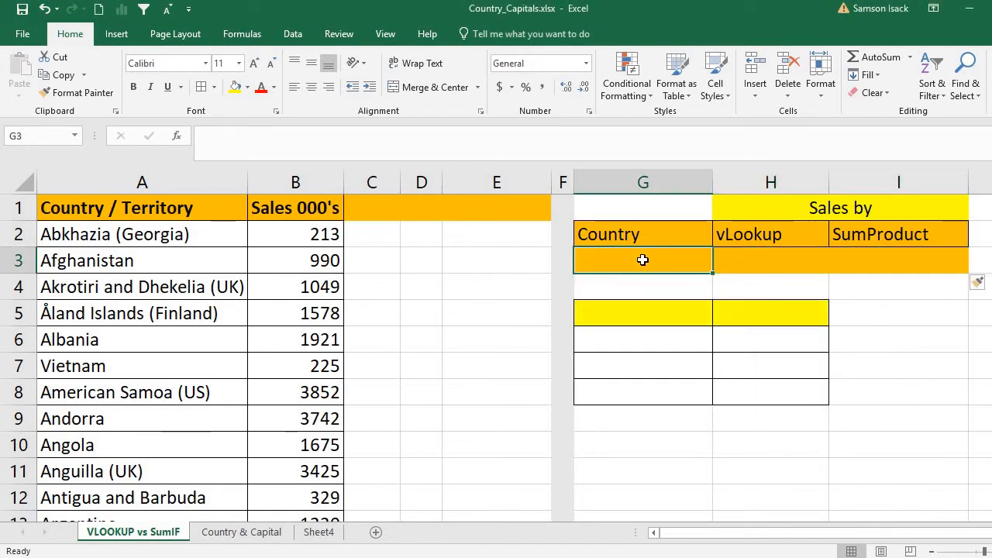
left_click(847, 268, "shift")
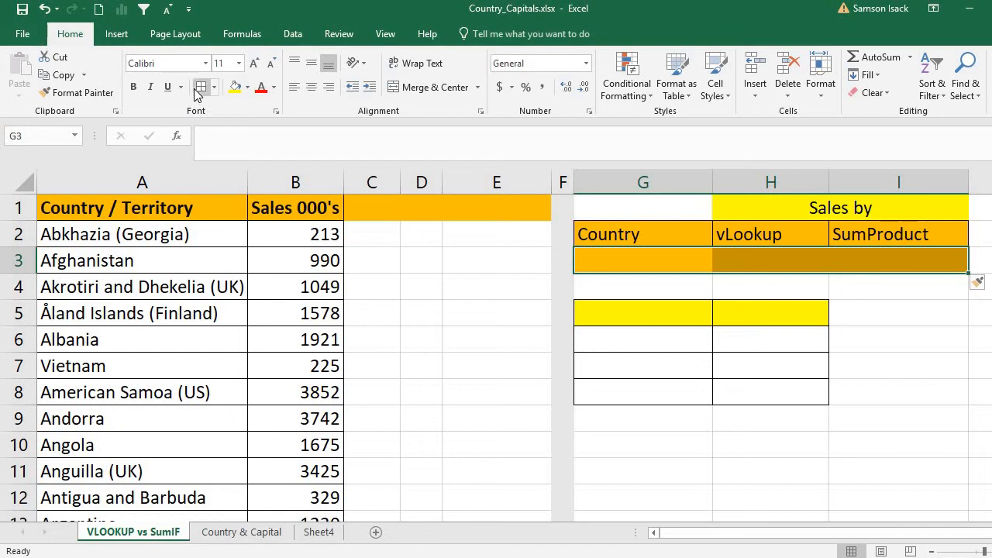
left_click(247, 87)
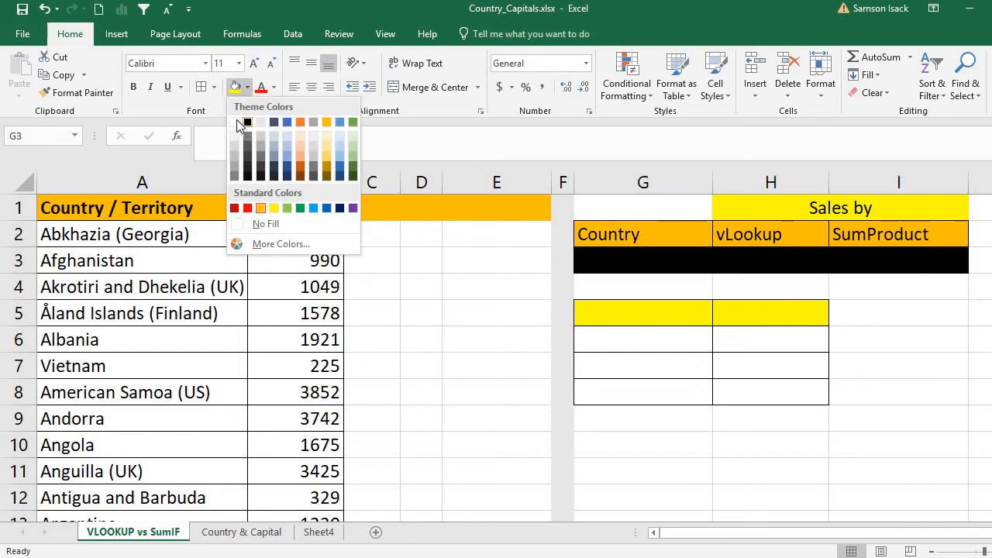
left_click(235, 121)
Copy Albania from cell A6 and paste it as a value into G3 under the Country header
left_click(625, 262)
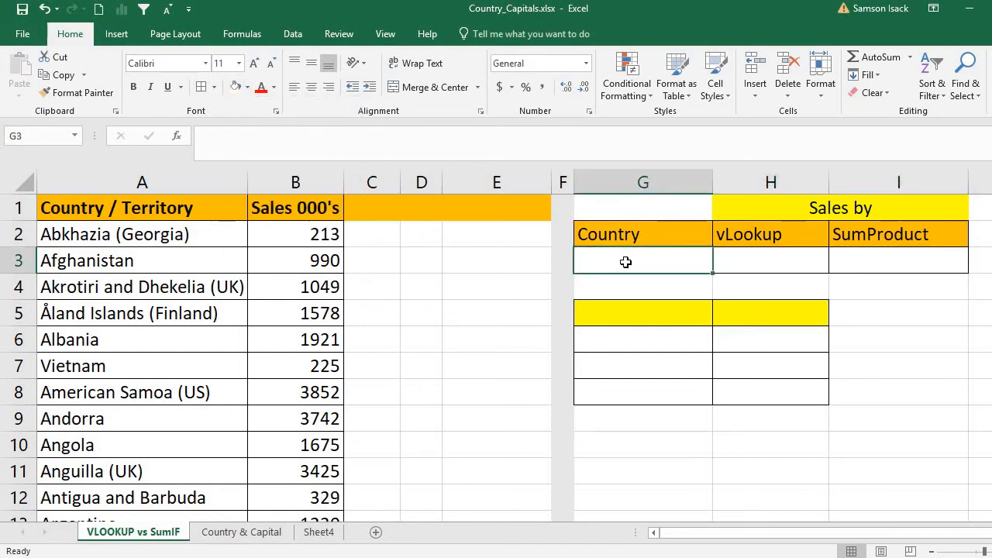
left_click(192, 345)
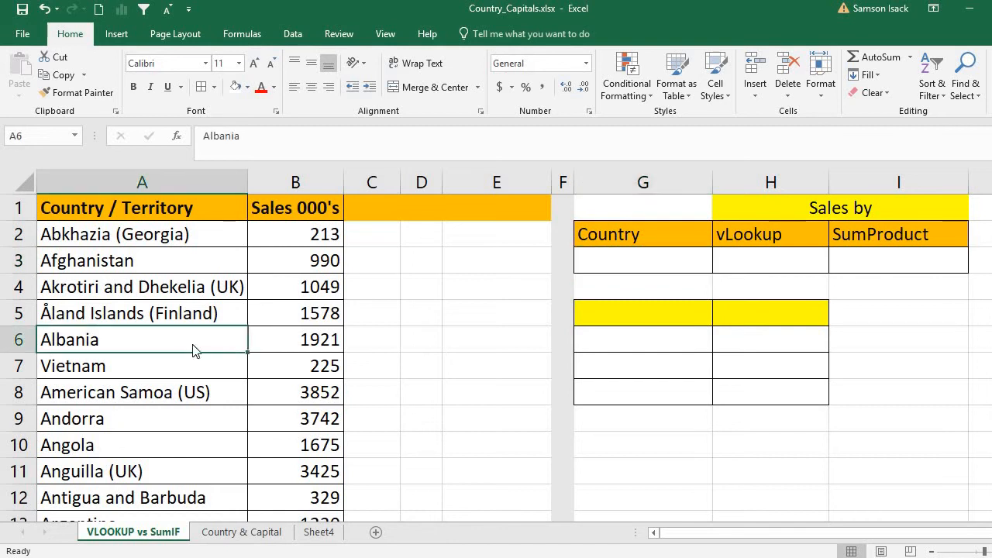
right_click(194, 349)
left_click(241, 44)
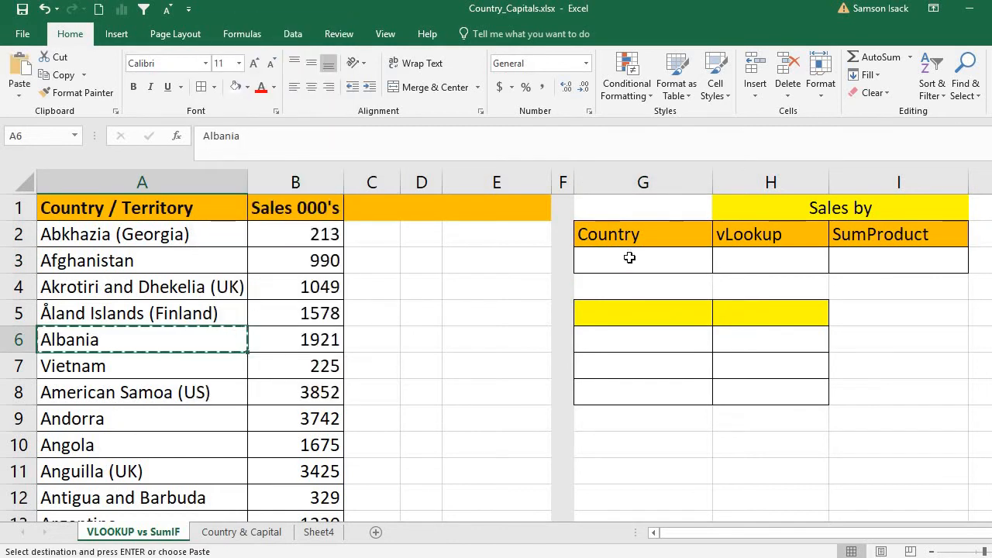
right_click(629, 264)
left_click(685, 293)
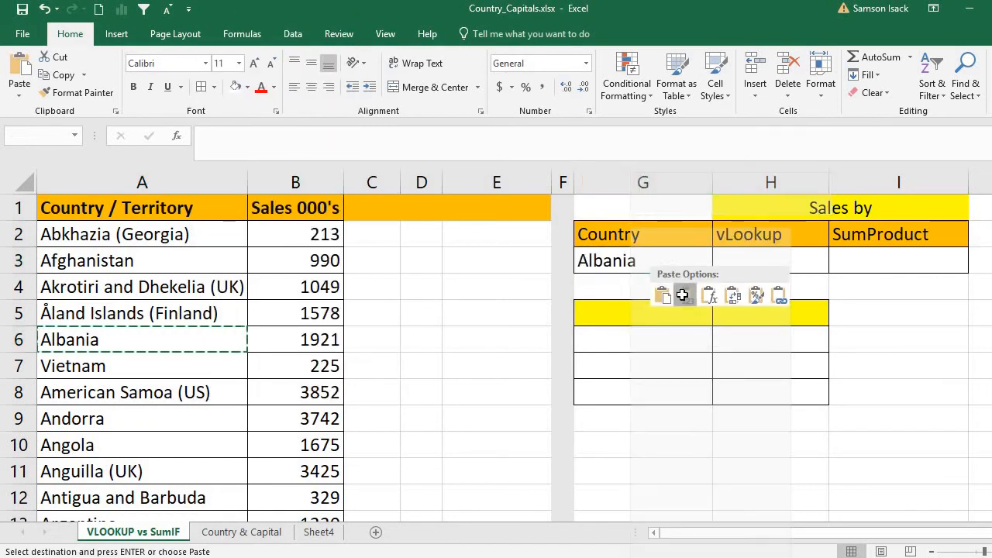
left_click(746, 262)
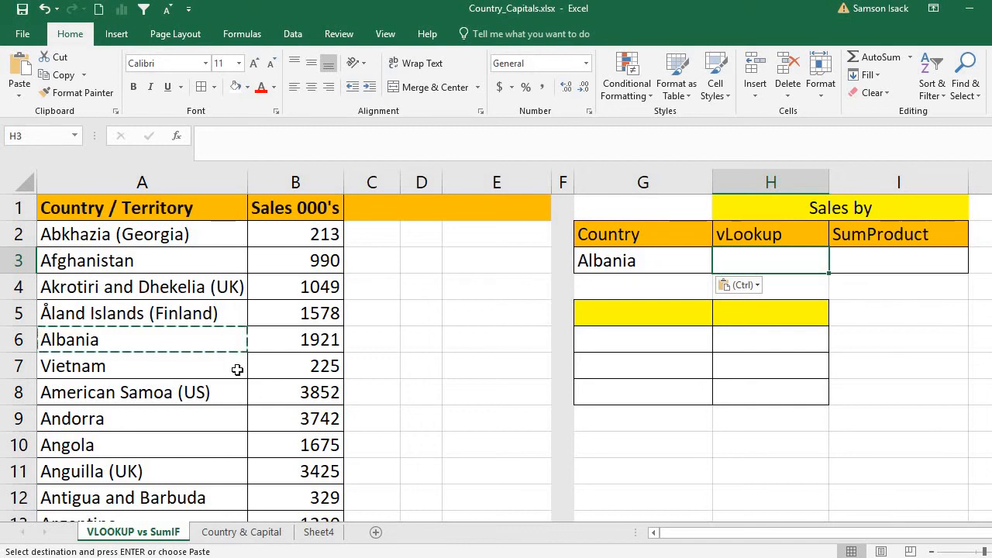
left_click(328, 337)
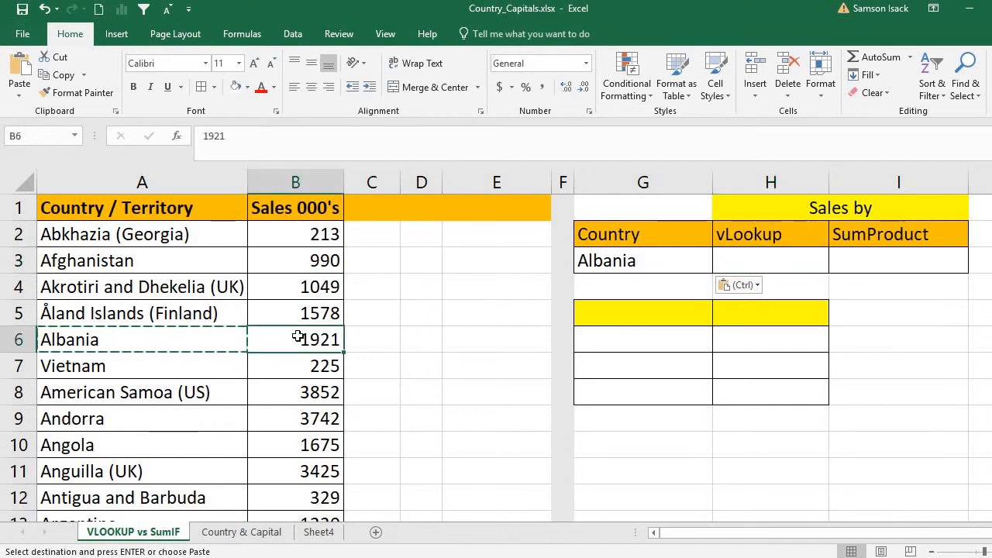
key("Escape")
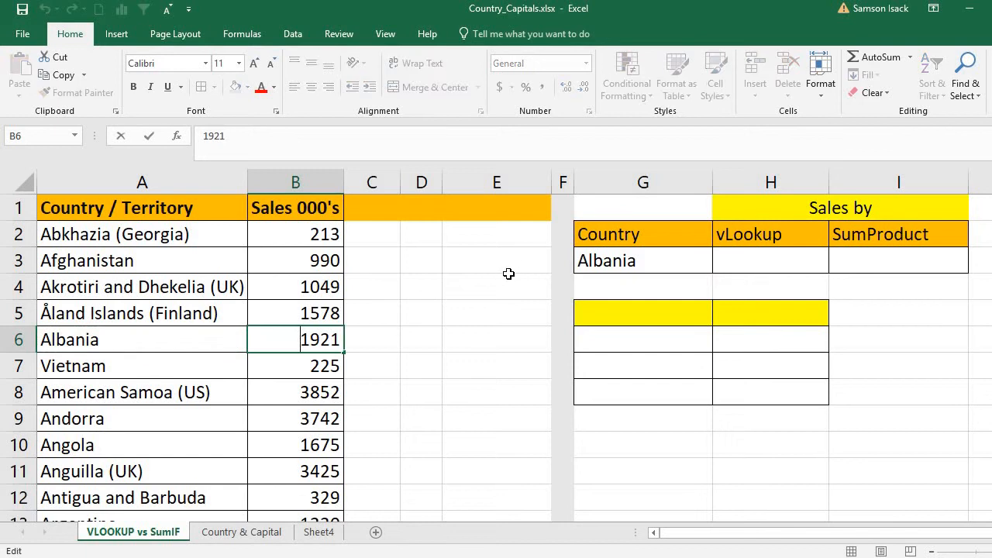
Start a VLOOKUP formula in H3 with the country in G3 as the lookup value
left_click(759, 253)
type("=")
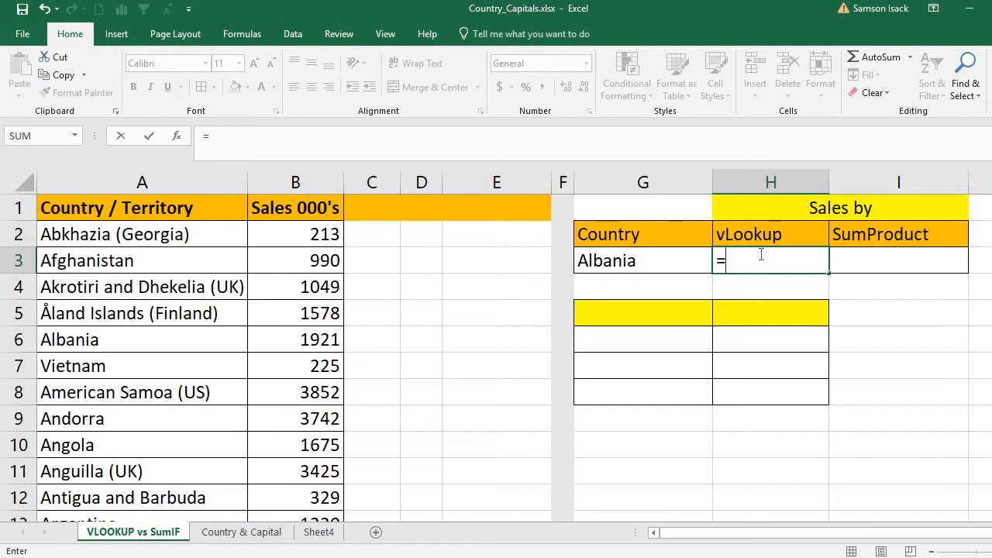
type("v")
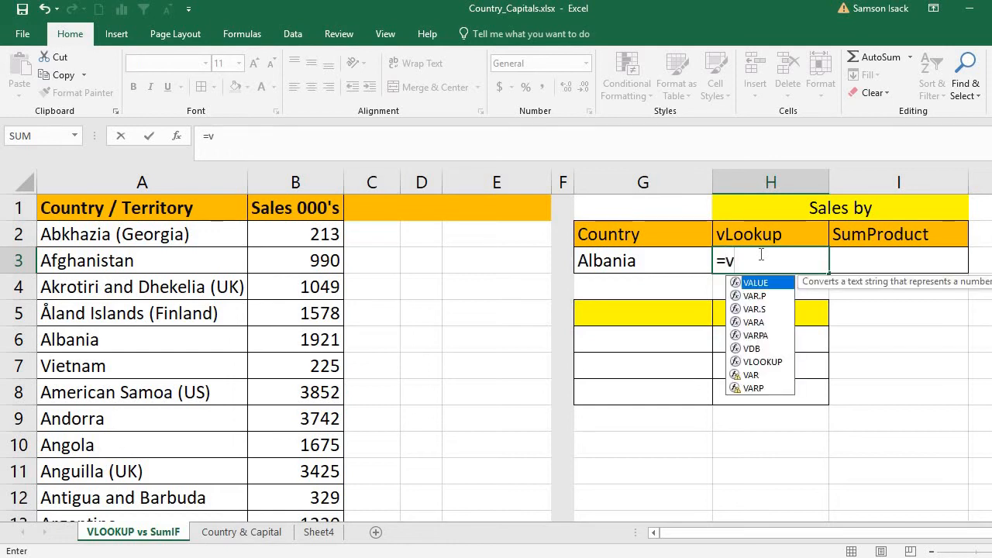
type("lookup")
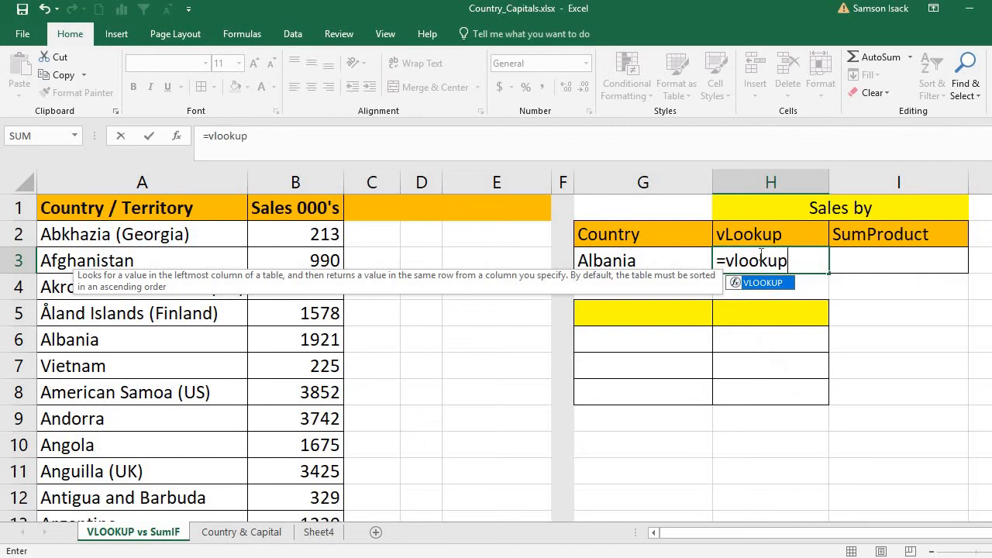
type(")")
key("BackSpace")
type("(")
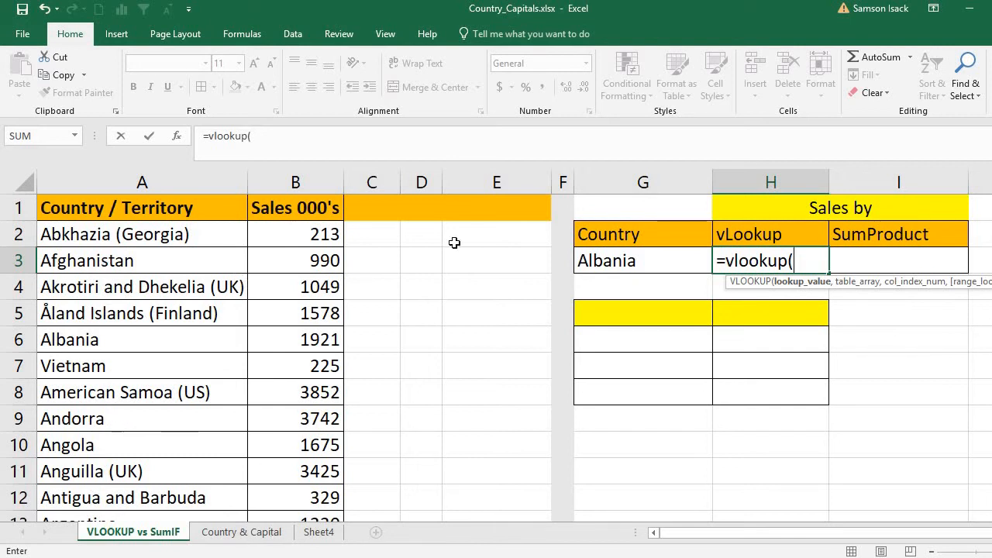
left_click(612, 260)
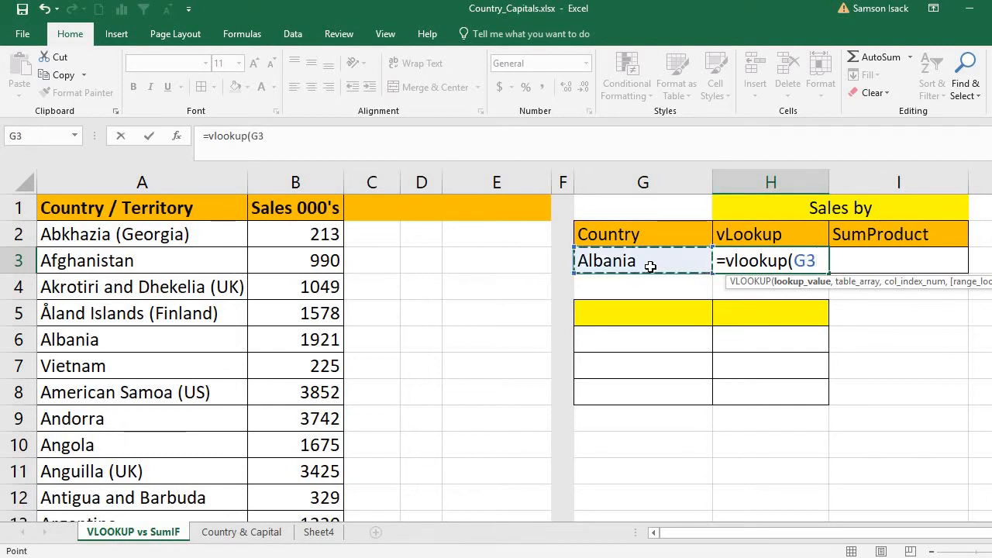
type(",")
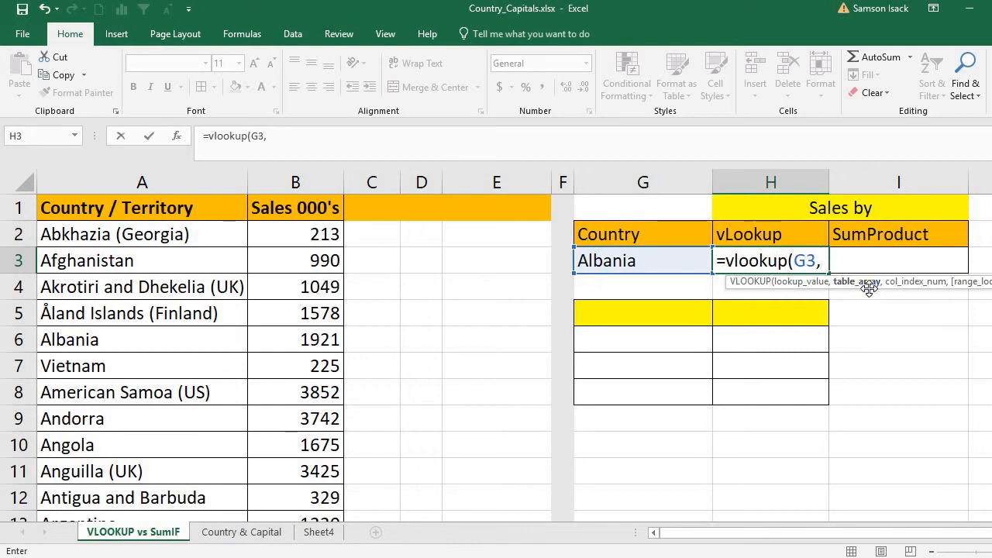
Set the VLOOKUP's table array to A2:B248, covering all country and sales rows
left_click_drag(184, 237, 310, 487)
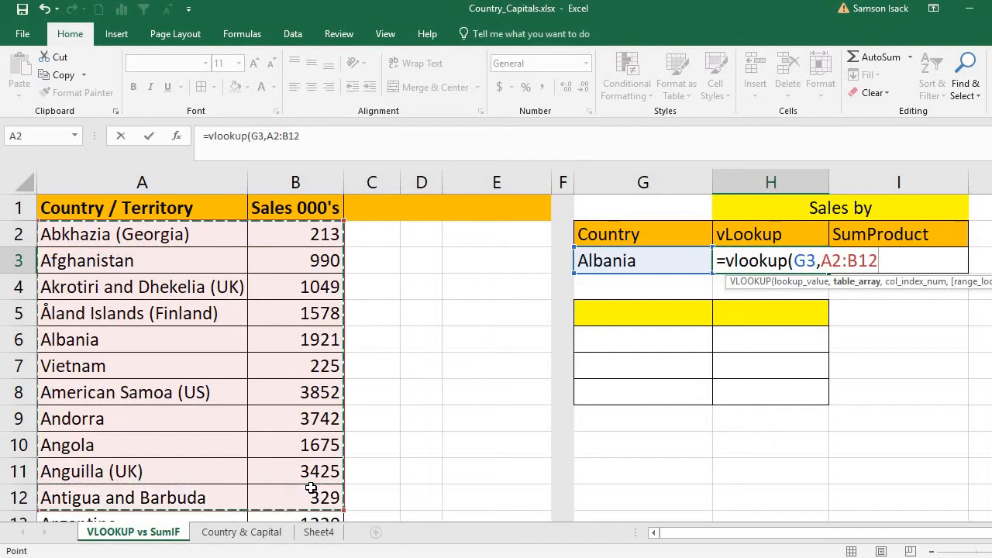
key("ctrl+shift+Down")
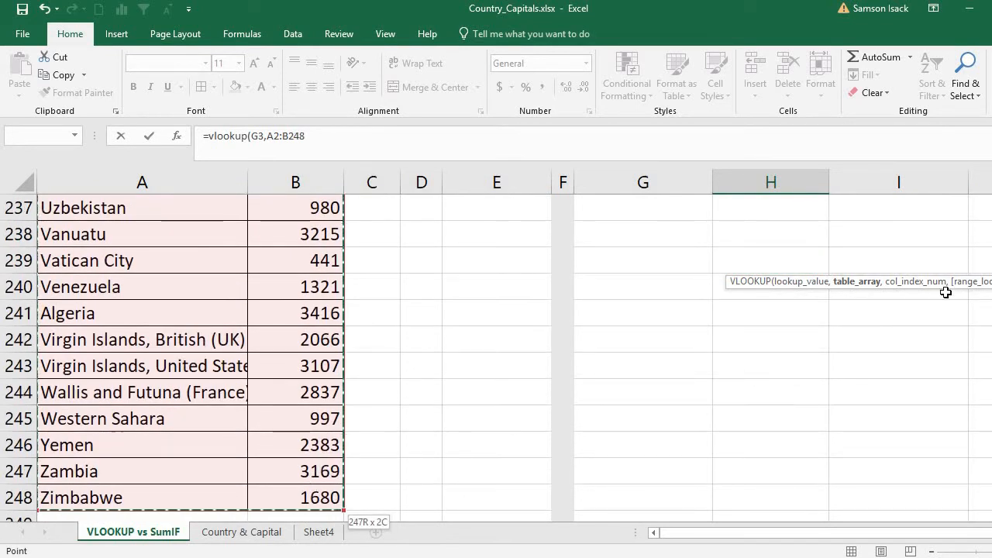
left_click_drag(991, 496, 991, 198)
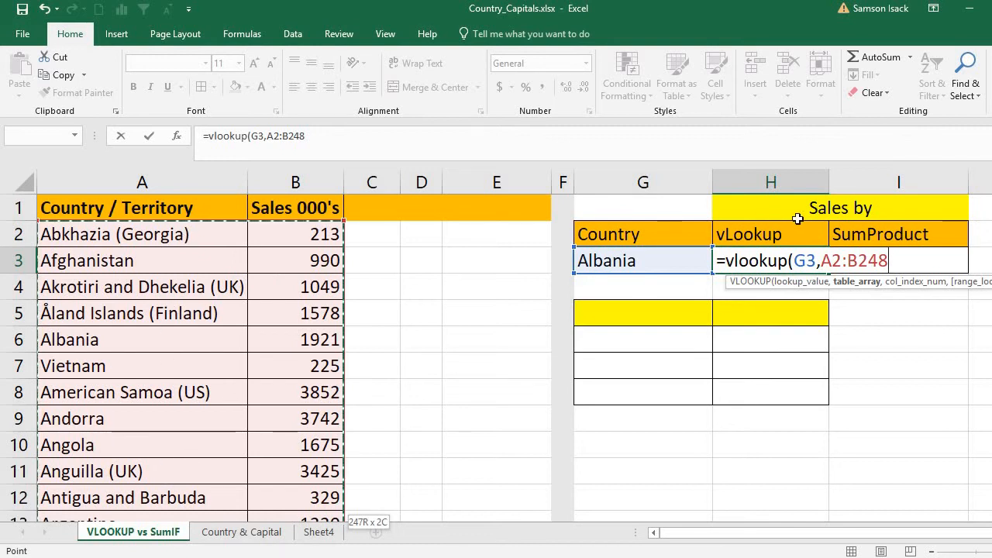
Complete the VLOOKUP in H3 with column index 2 and an exact match (FALSE)
type(",2")
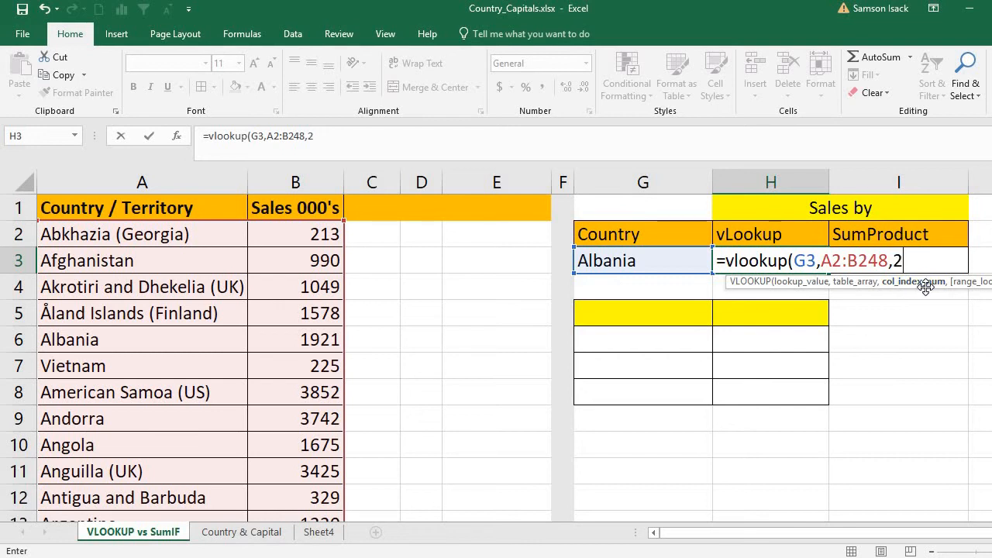
type(",")
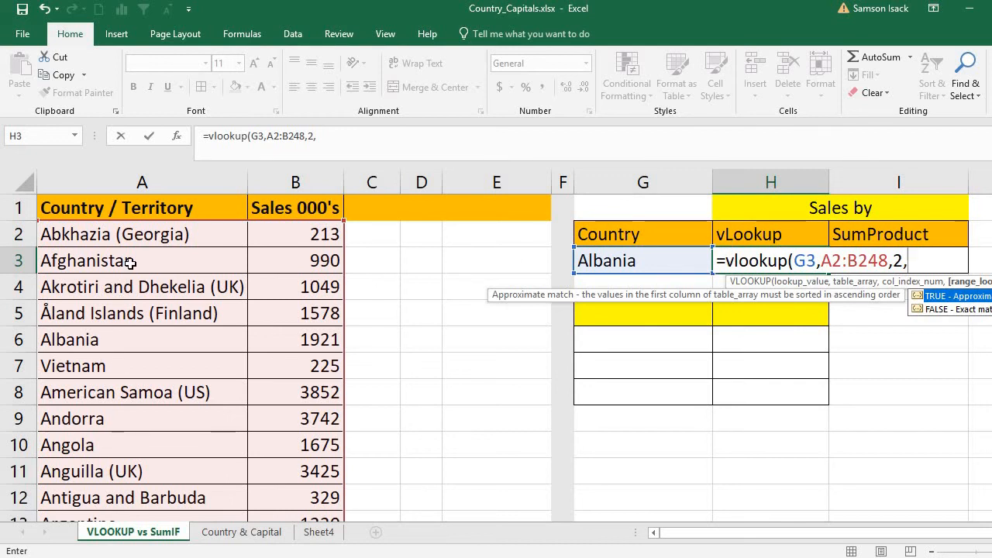
double_click(973, 310)
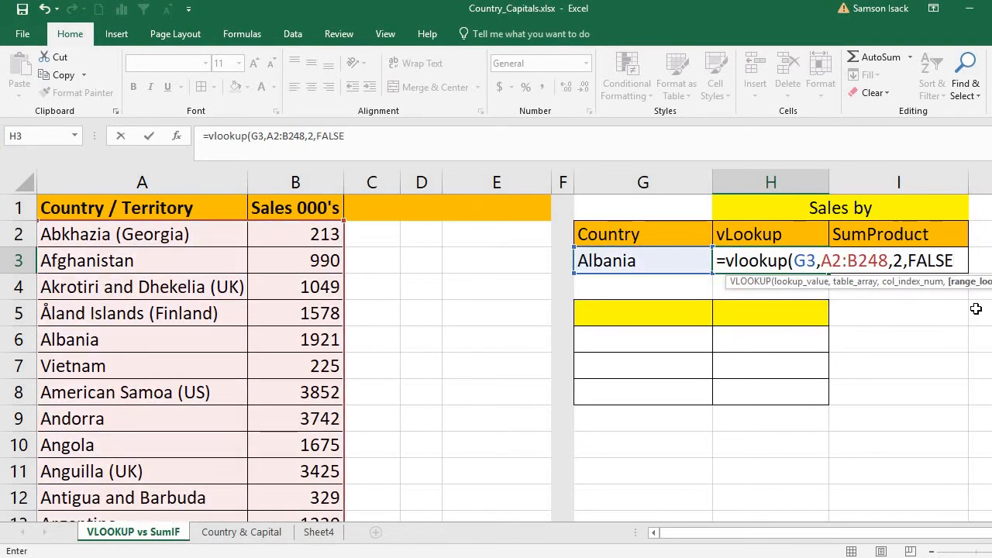
type(")")
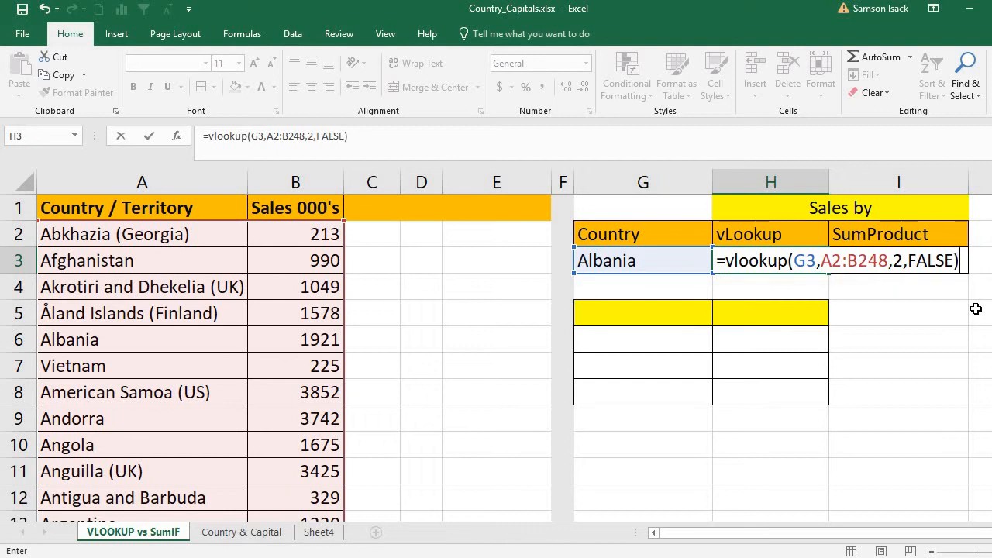
key("Return")
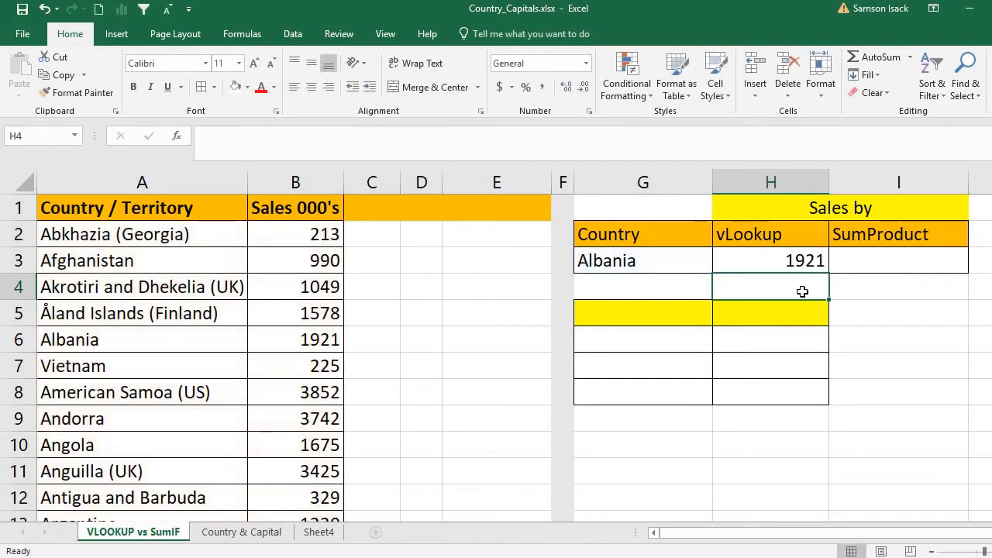
Compare the VLOOKUP result in H3 with Albania's sales figure in the source table
left_click(764, 255)
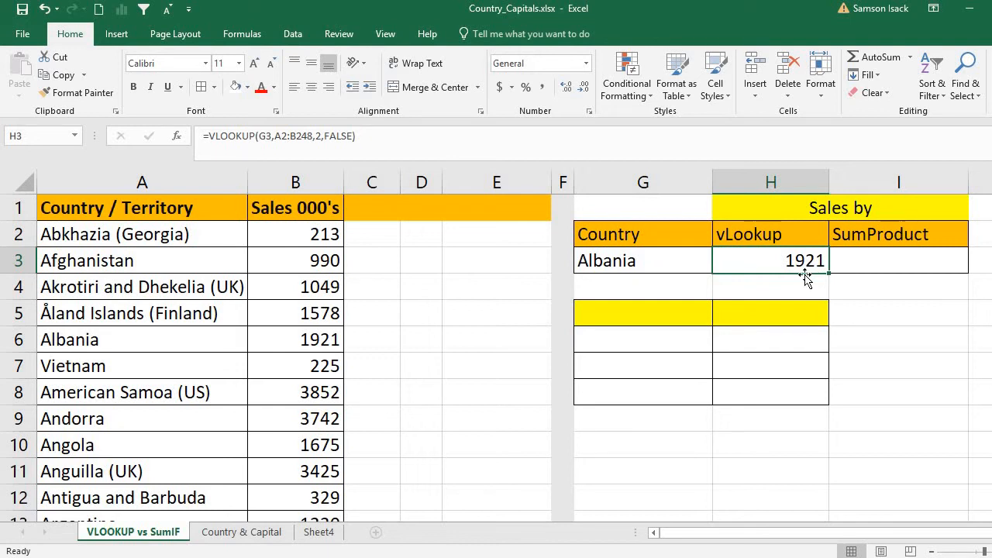
left_click(197, 338)
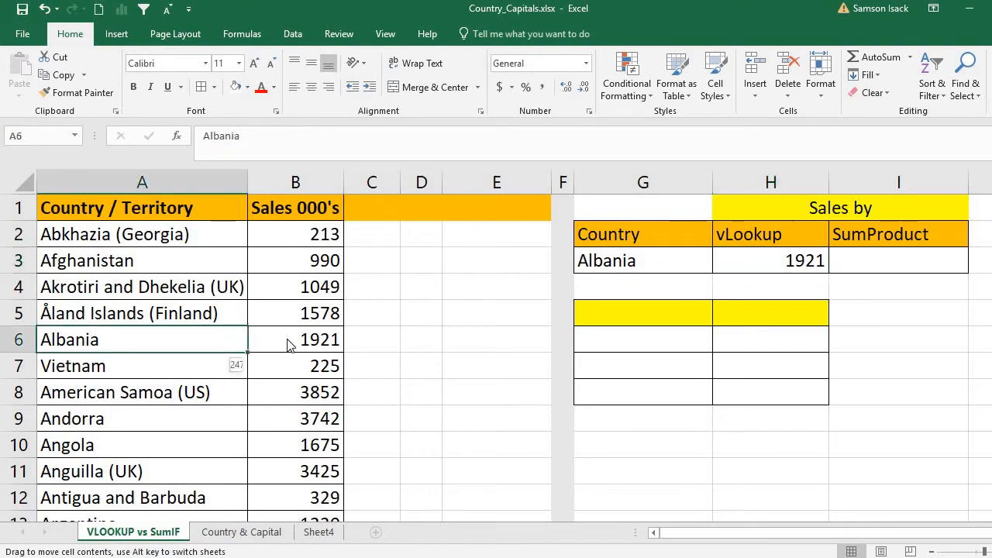
left_click(287, 340)
left_click_drag(278, 347, 279, 347)
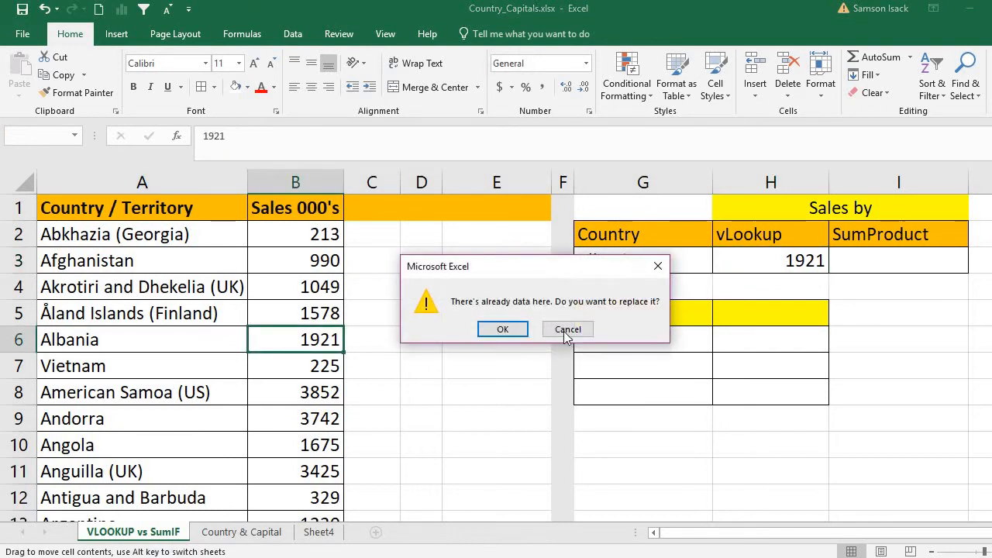
left_click(566, 328)
left_click(335, 345)
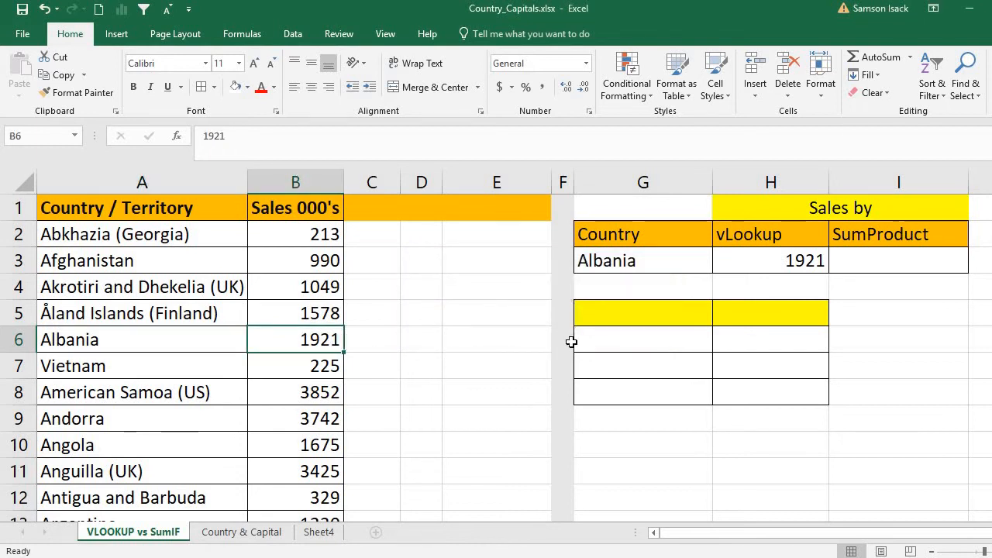
left_click(757, 264)
left_click(667, 261)
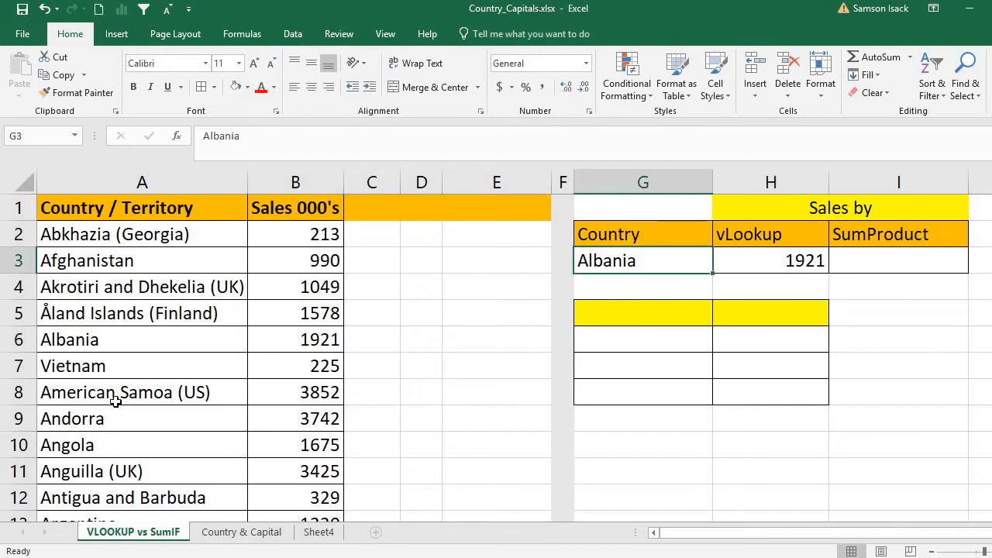
Copy Vietnam from A7, paste it as a value into G3, and check its sales figure in B7
right_click(138, 371)
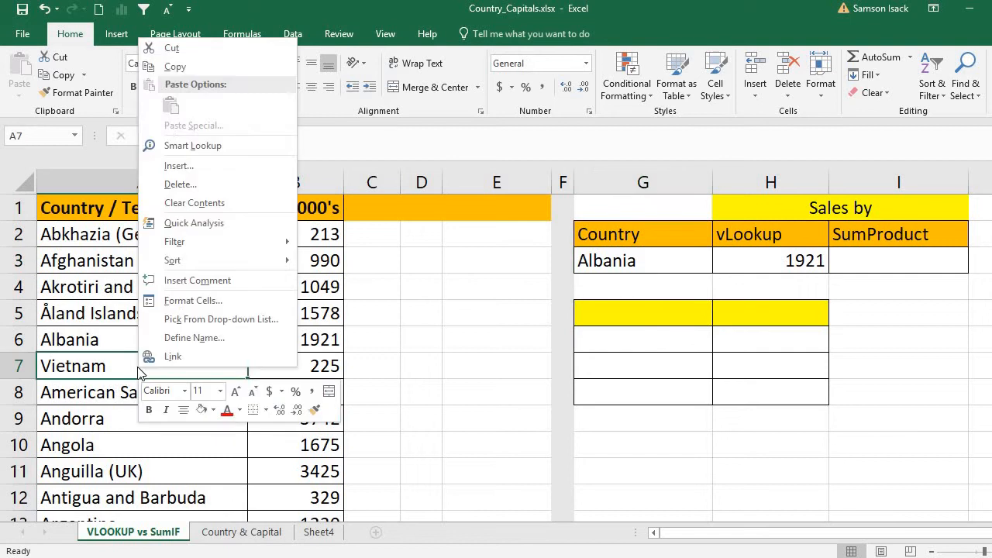
left_click(175, 67)
right_click(649, 270)
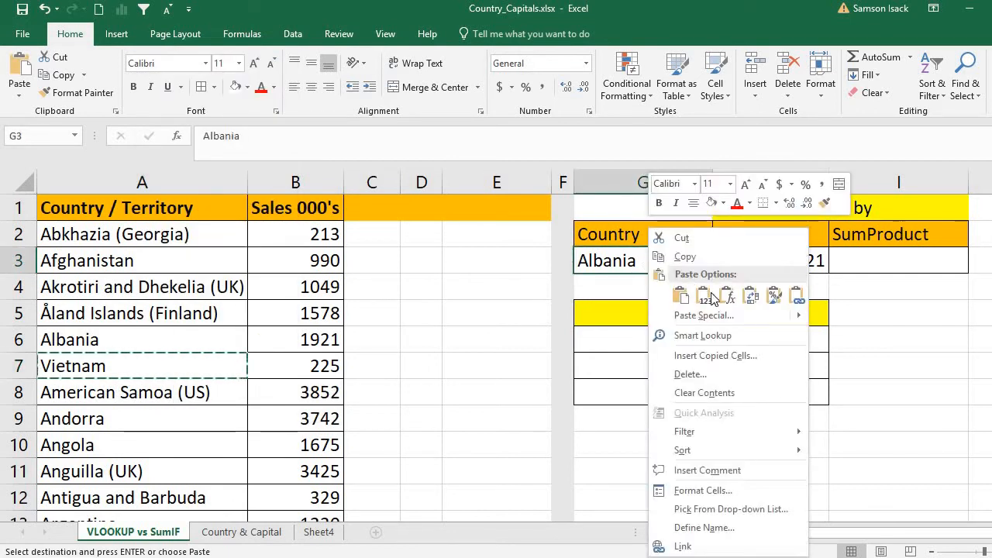
left_click(697, 293)
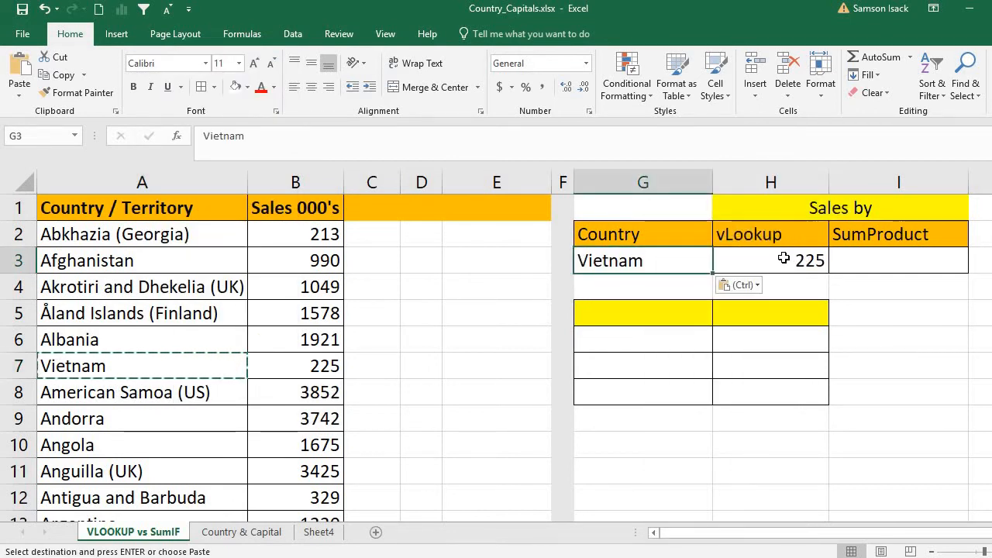
left_click(321, 369)
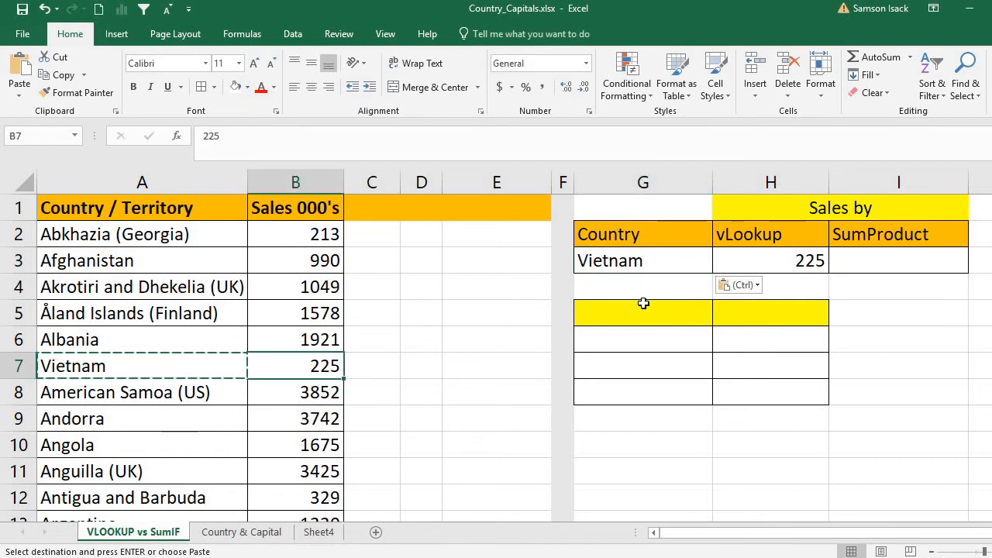
Set up data validation on cell G3 that allows values from a List
left_click(598, 261)
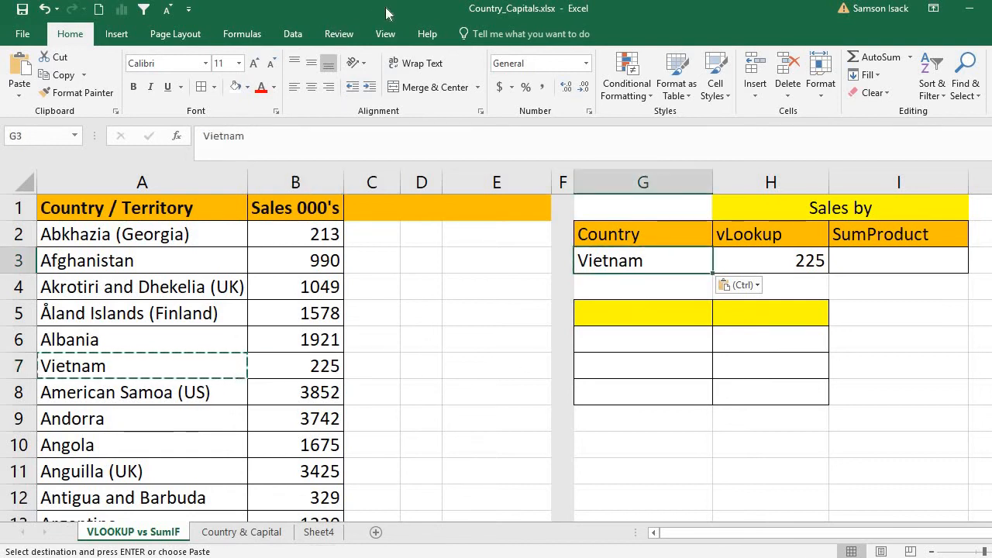
left_click(286, 29)
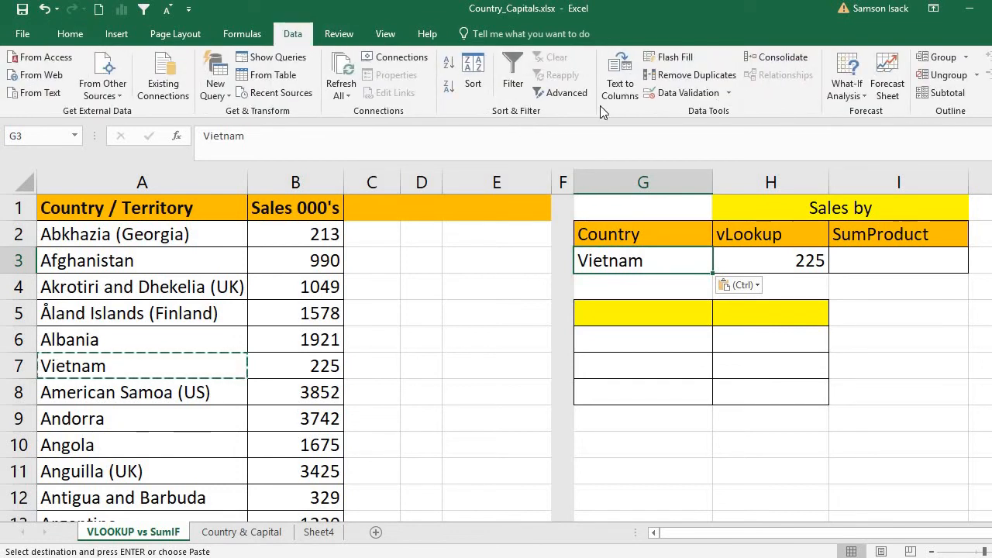
left_click(678, 93)
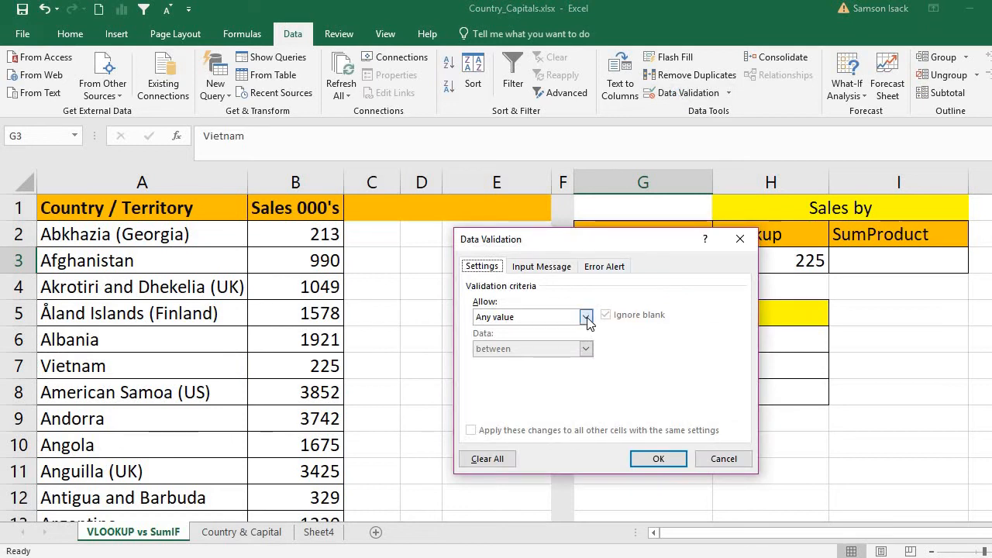
left_click(586, 317)
left_click(513, 364)
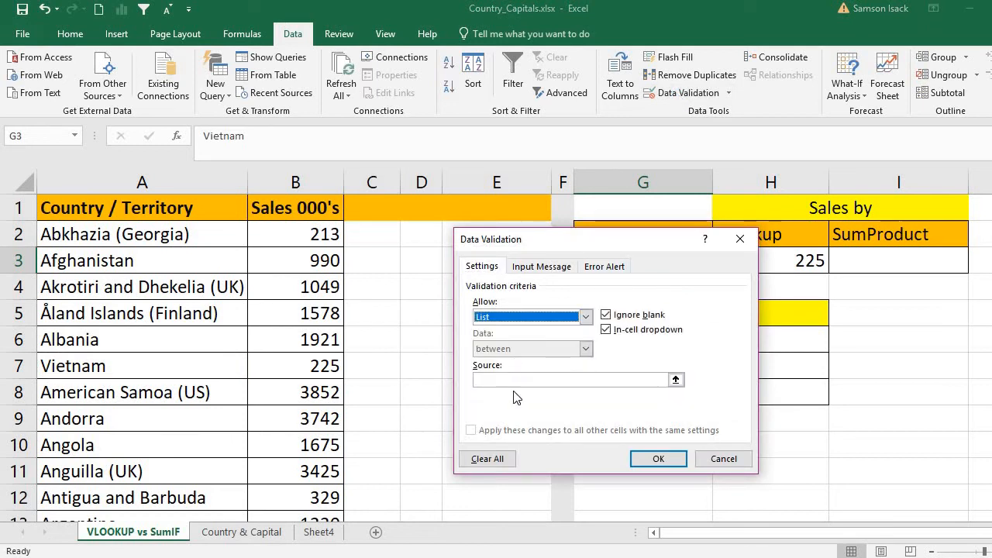
Set the validation list's source to =$A$2:$A$248 and apply it to G3
left_click(665, 380)
left_click(680, 379)
left_click(168, 234)
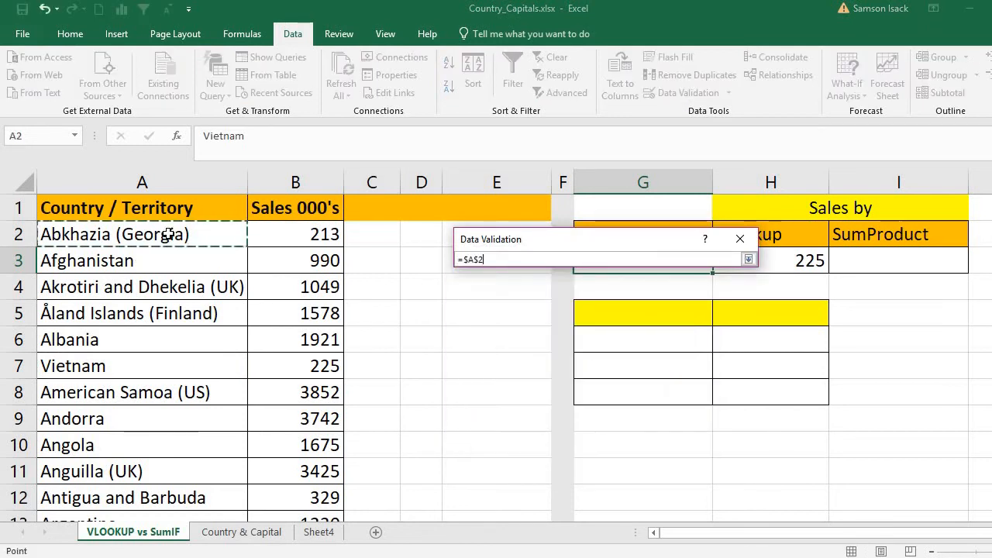
key("ctrl+shift+Down")
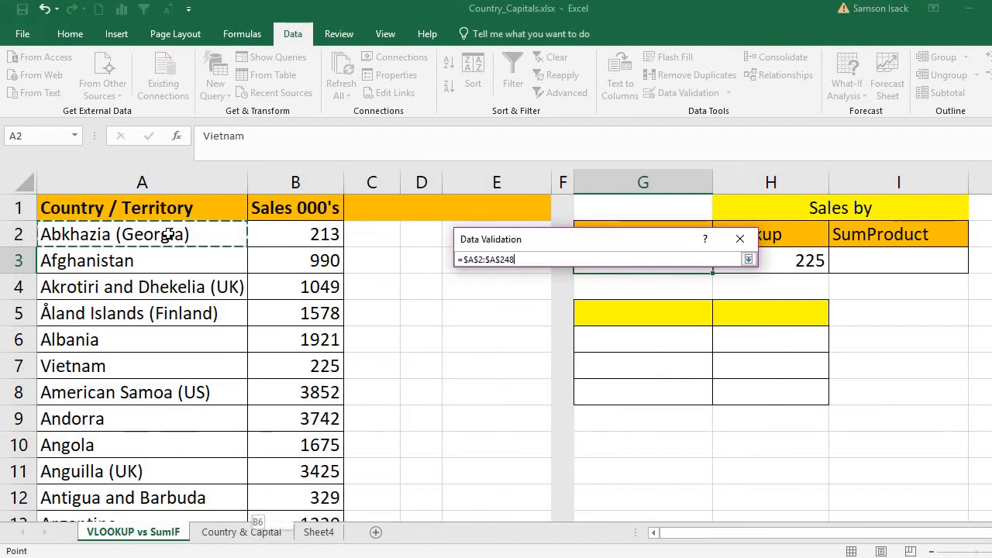
left_click(748, 259)
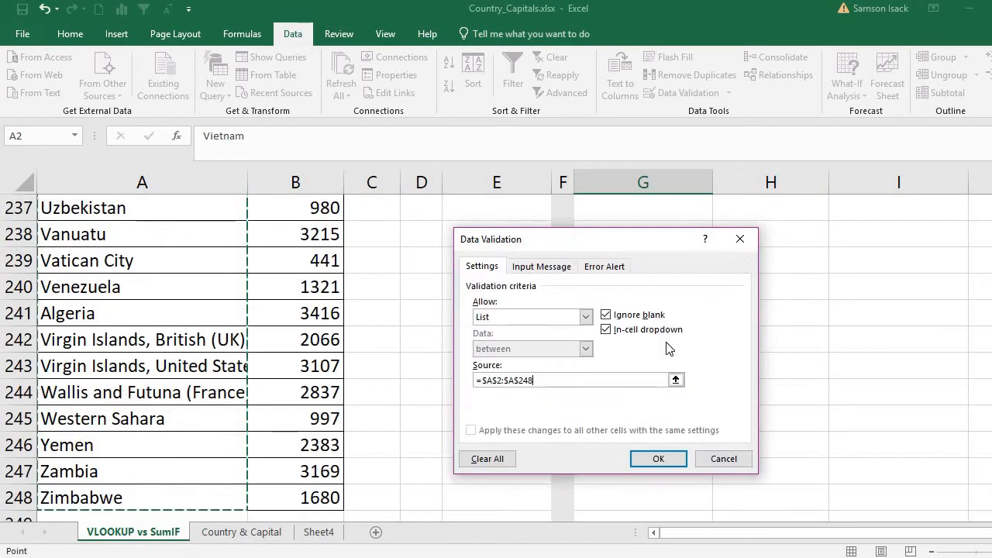
left_click(656, 460)
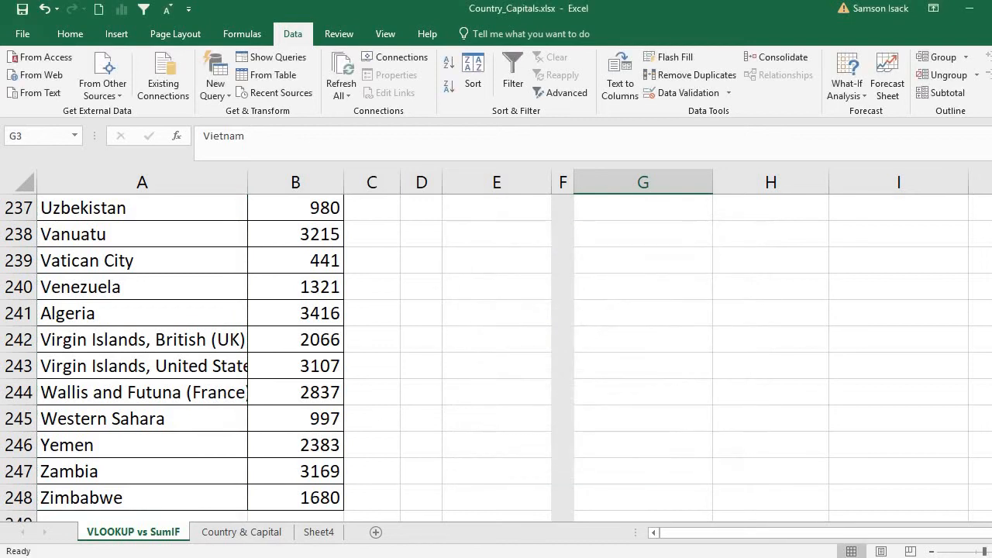
Test the country dropdown in G3 by choosing Armenia and then Cuba, checking the VLOOKUP cell H3
left_click_drag(991, 500, 991, 190)
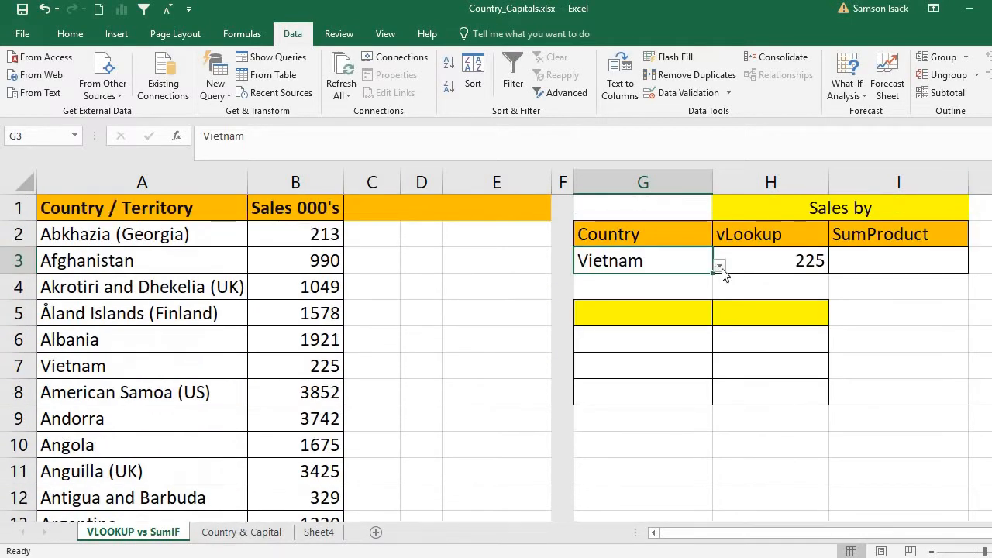
left_click(719, 265)
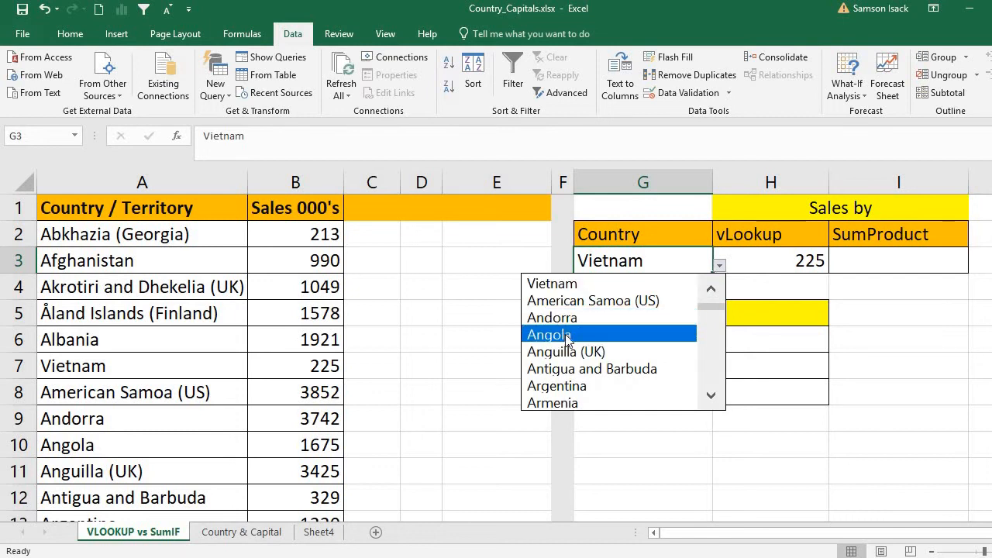
left_click(575, 403)
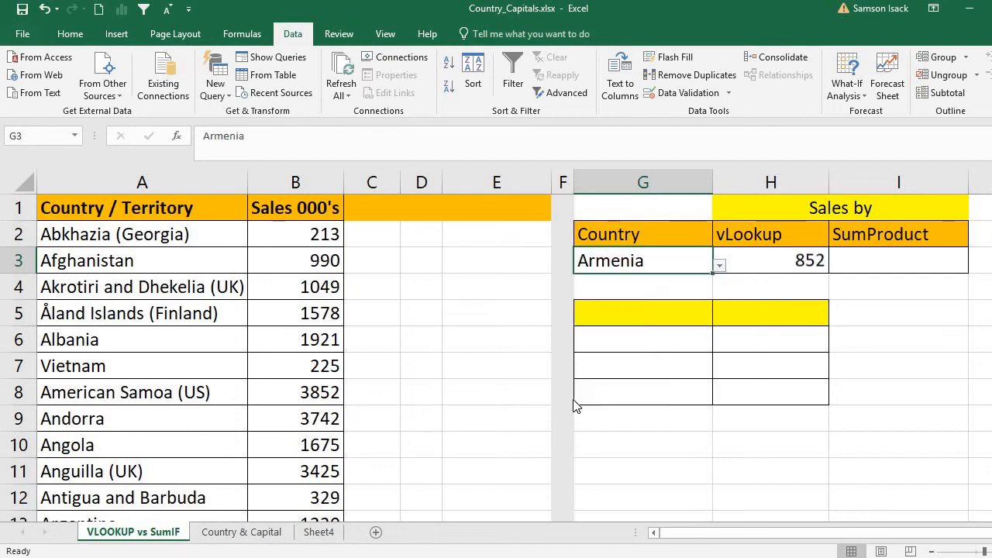
left_click(788, 267)
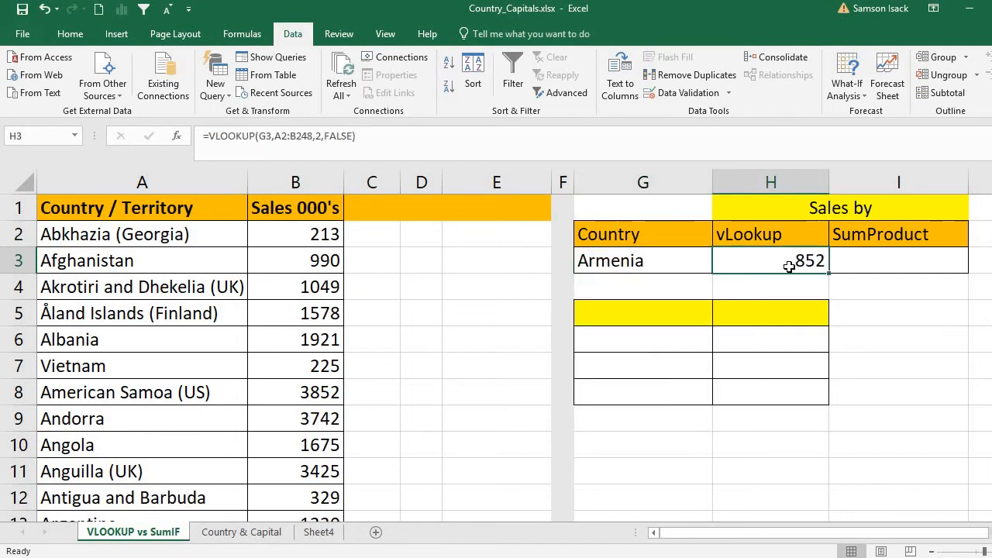
left_click(688, 269)
left_click(719, 265)
scroll(724, 387, "down", 15)
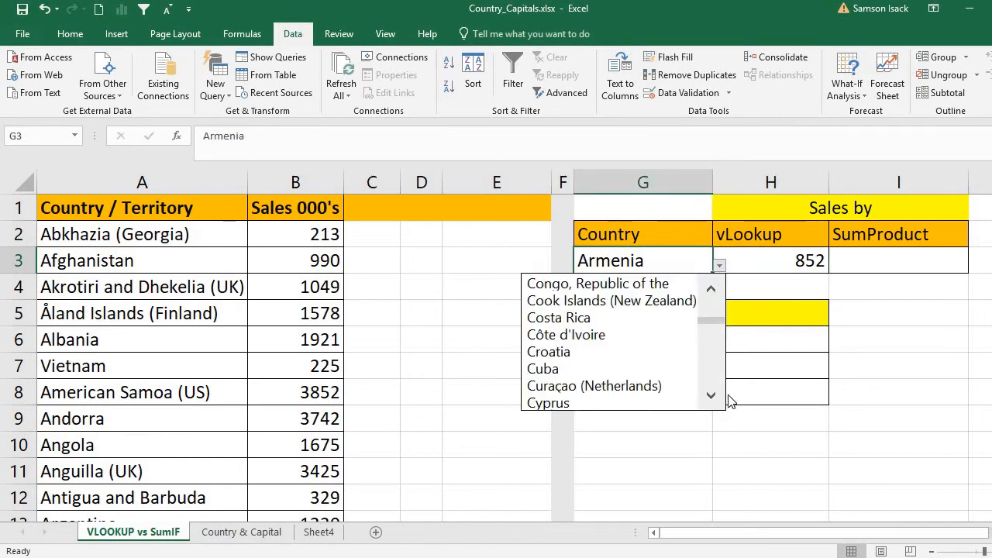
left_click(599, 370)
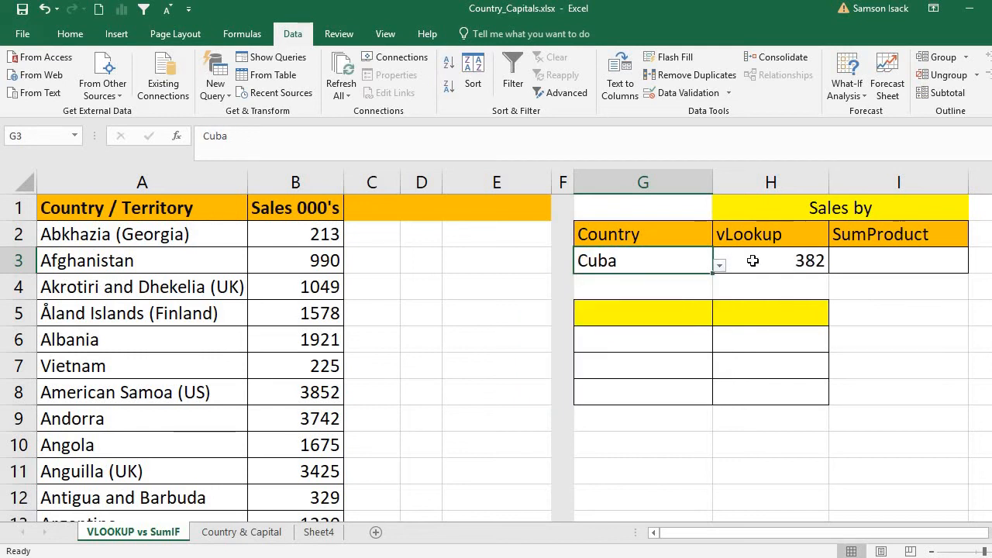
Choose Czech Republic from the country dropdown in G3 and check the VLOOKUP cell H3
left_click(719, 266)
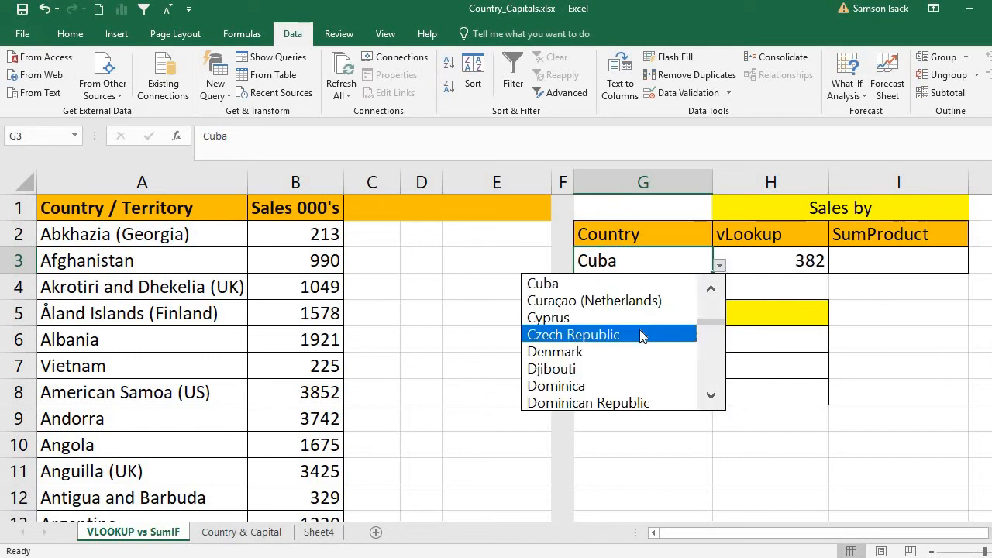
left_click(639, 334)
left_click(802, 266)
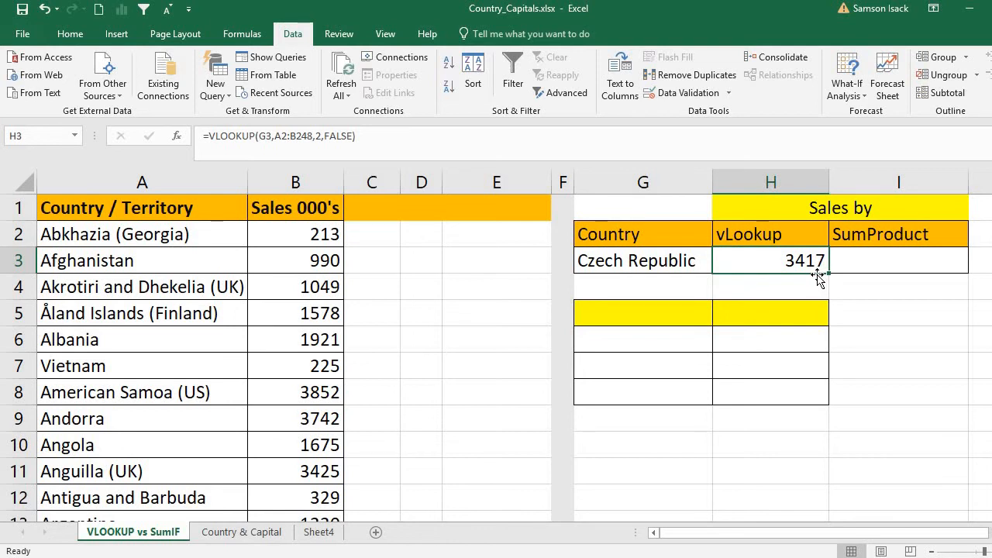
Enter the headings Array1 in G5 and Array2 in H5 of the small yellow-headed table
left_click(697, 320)
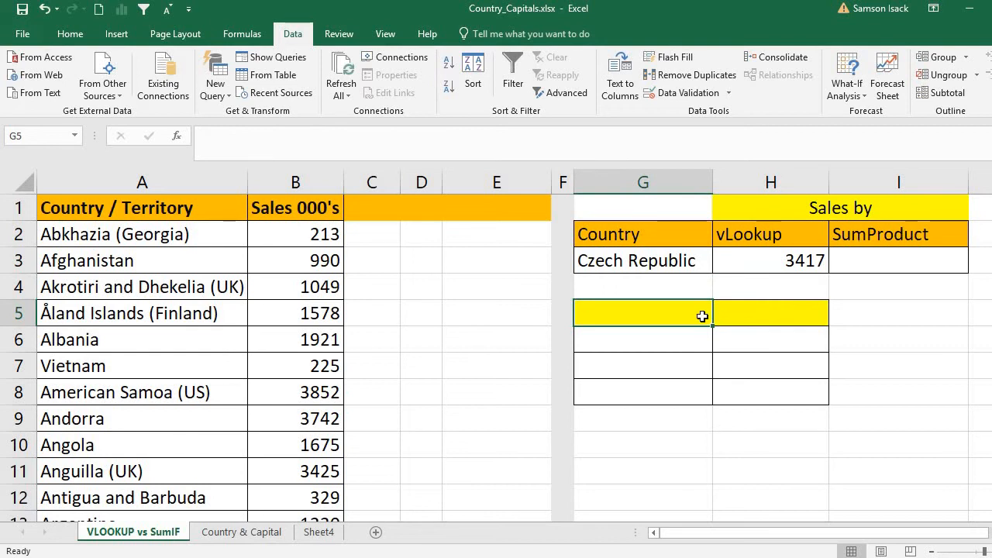
type("A")
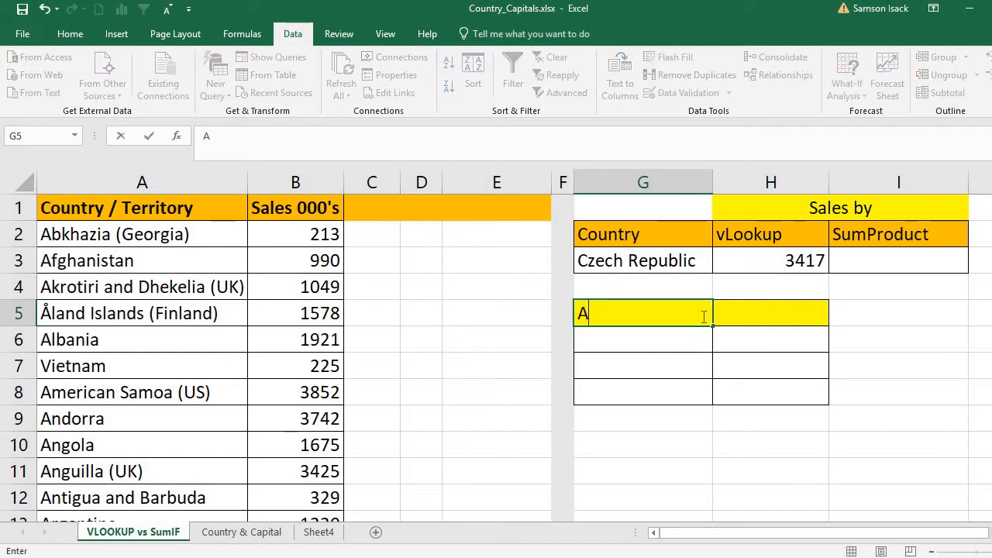
type("rray1")
left_click(753, 314)
type("A")
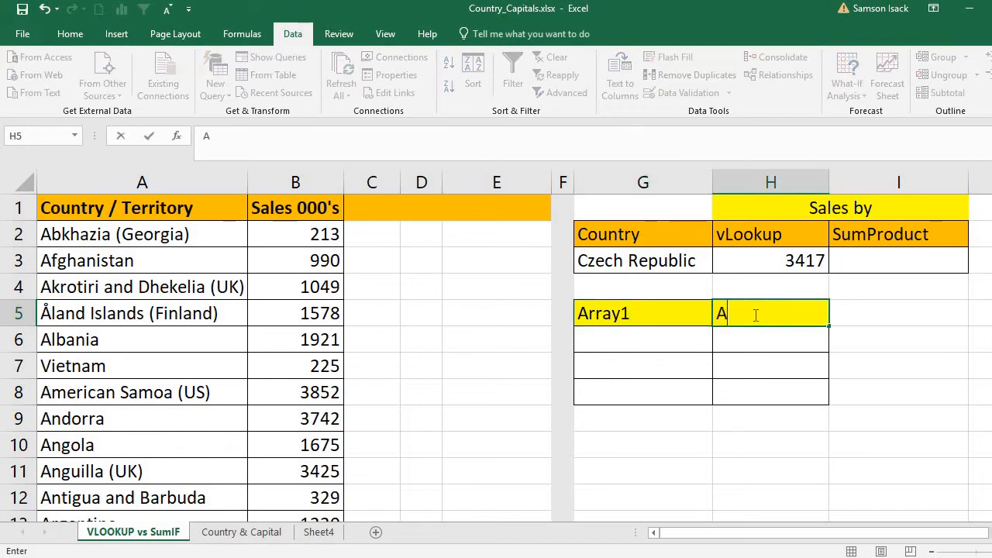
type("rray2")
key("Return")
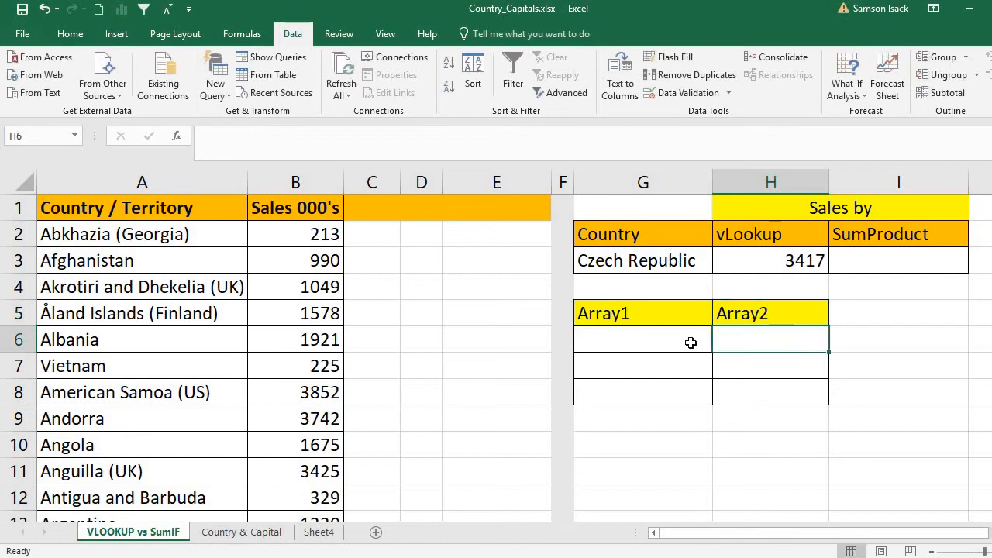
Fill the Array1 column, cells G6 to G8, with the values 4, 5 and 6
left_click(690, 342)
type("4")
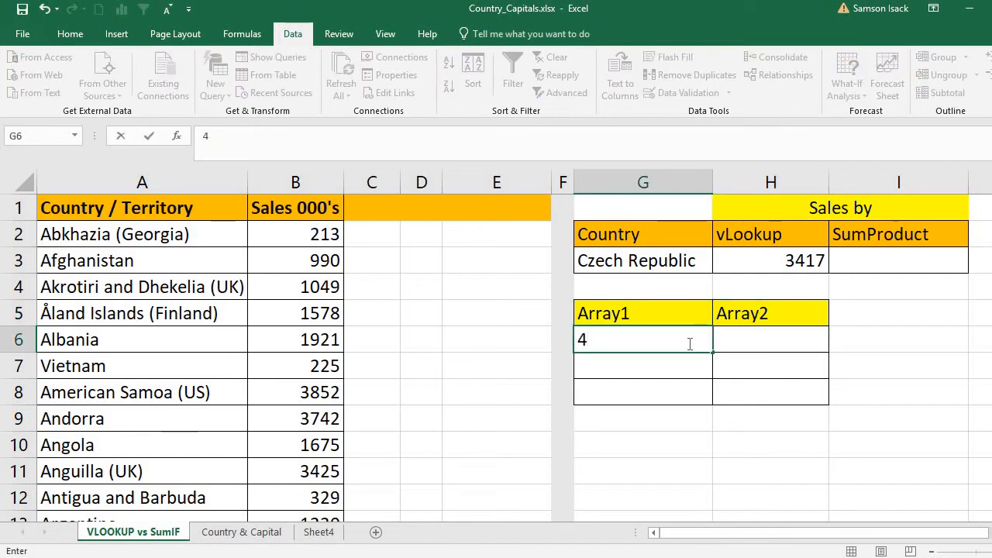
key("Return")
type("5")
key("Return")
type("6")
key("Return")
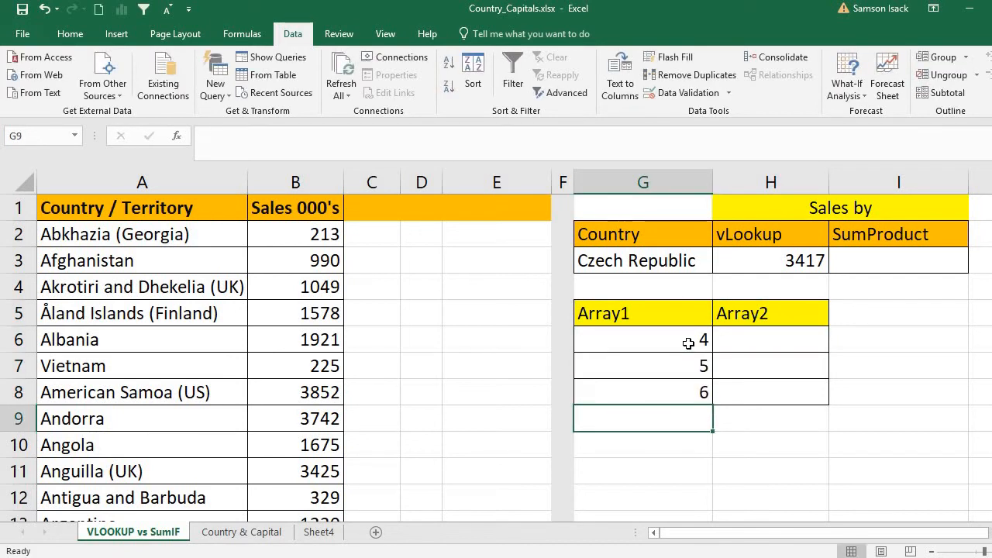
Fill the Array2 column, cells H6 to H8, with the values 7, 8 and 9
left_click(786, 337)
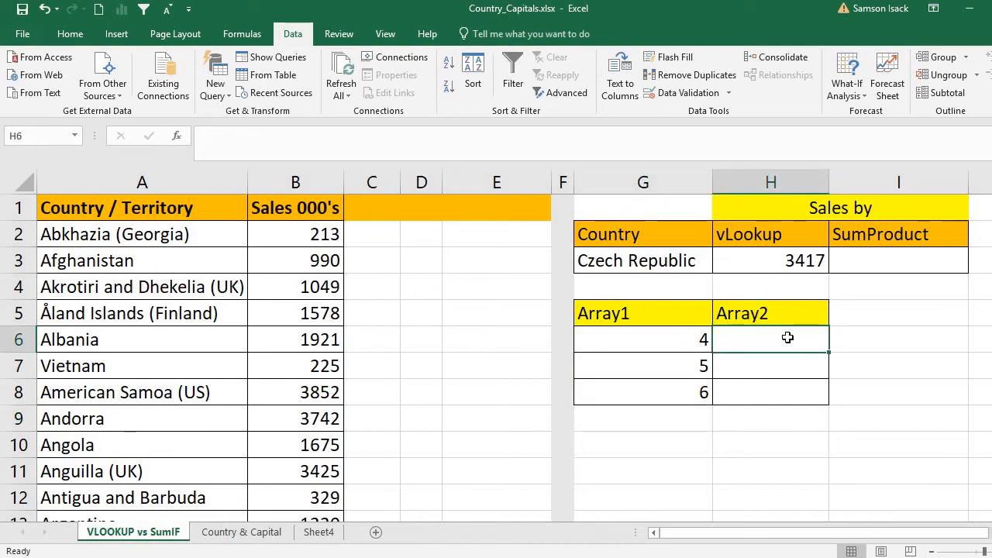
type("7")
key("Return")
type("8")
key("Return")
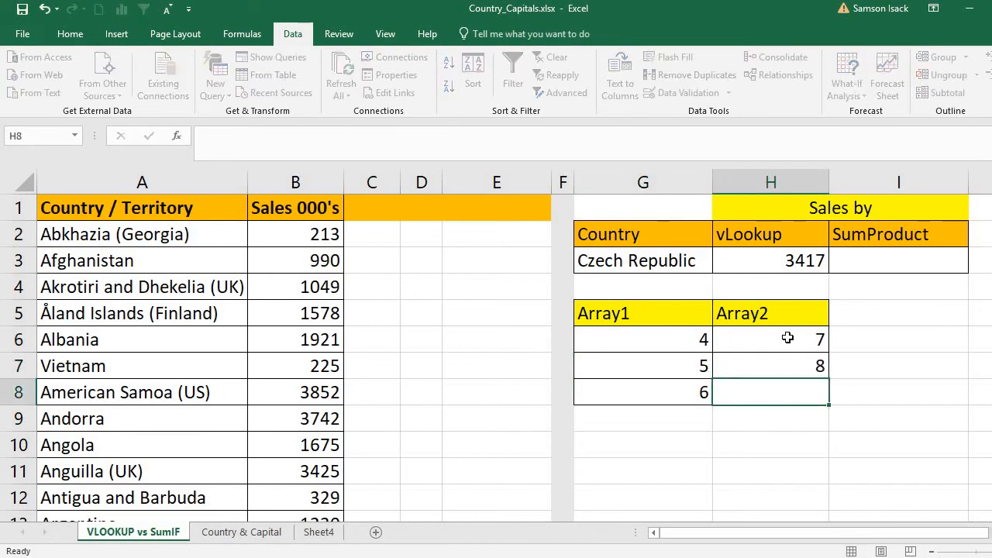
type("9")
key("Return")
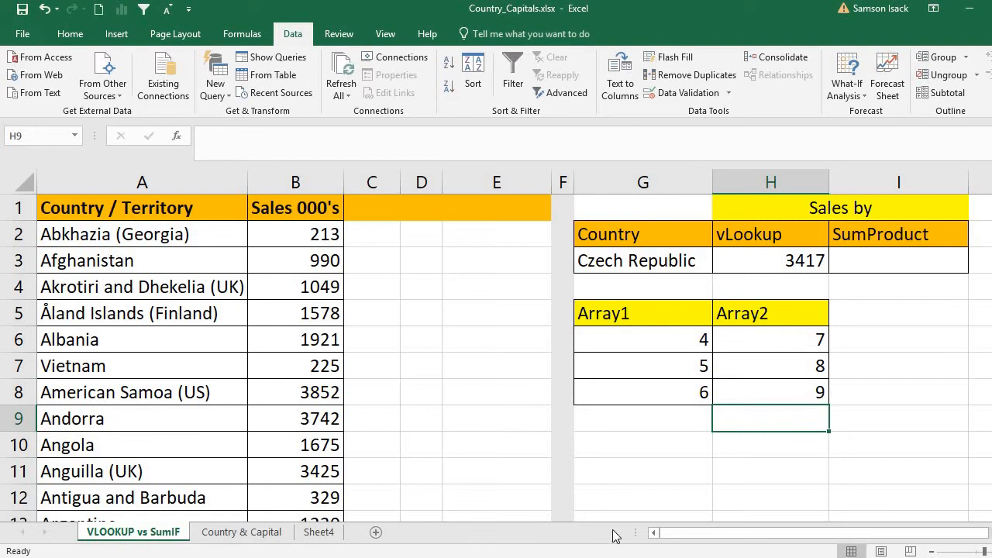
left_click(675, 442)
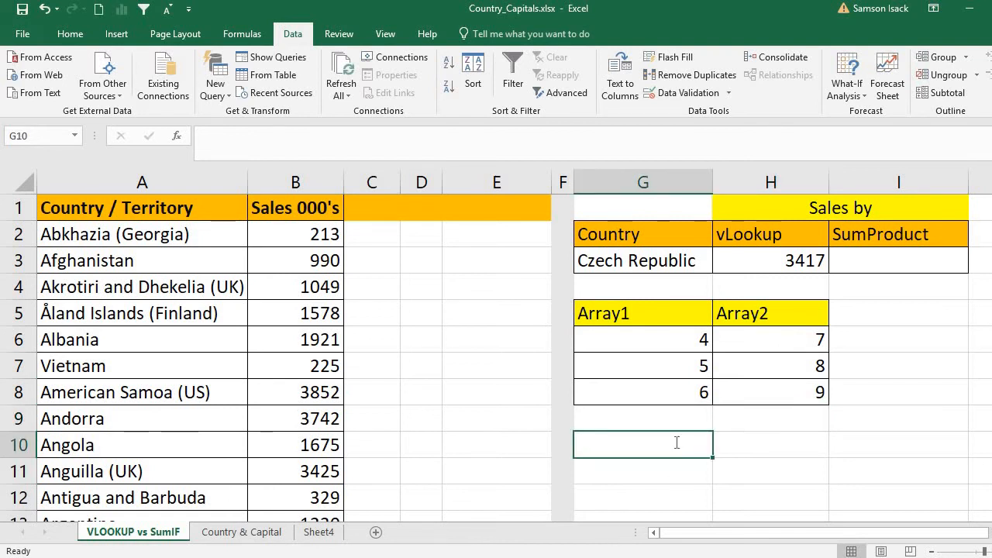
type("=")
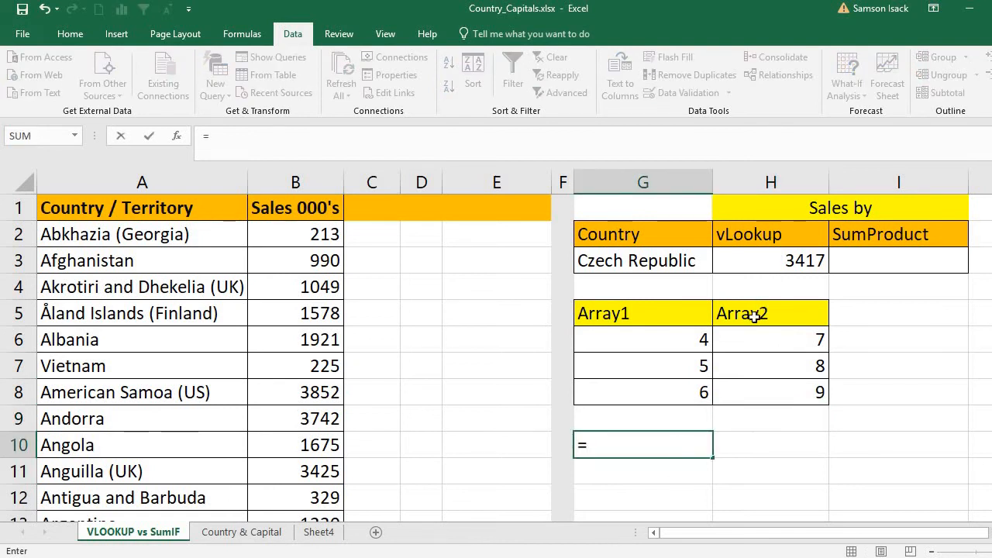
key("Escape")
Examine the Array1 and Array2 columns and how their values pair up row by row
left_click(686, 319)
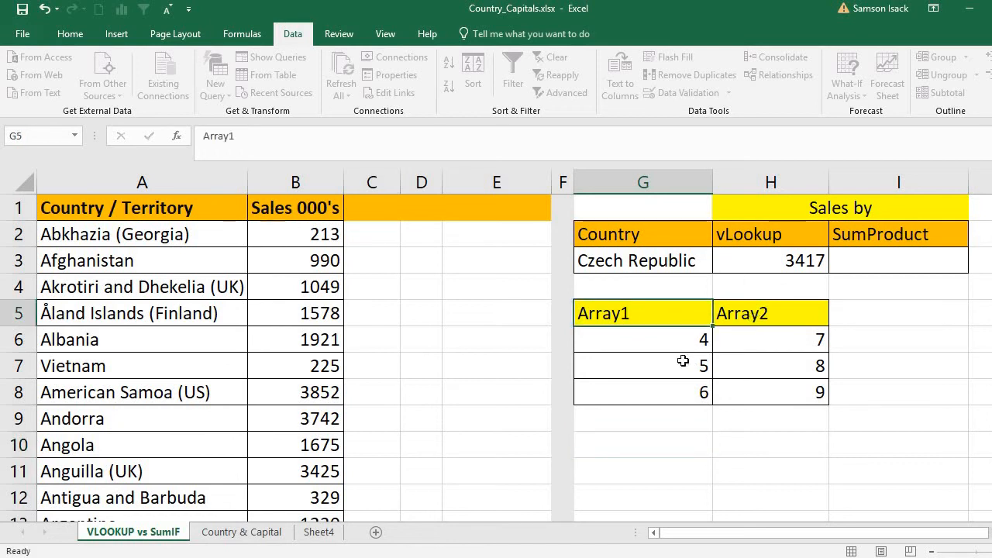
left_click_drag(683, 361, 682, 385)
left_click_drag(760, 312, 750, 396)
left_click(664, 341)
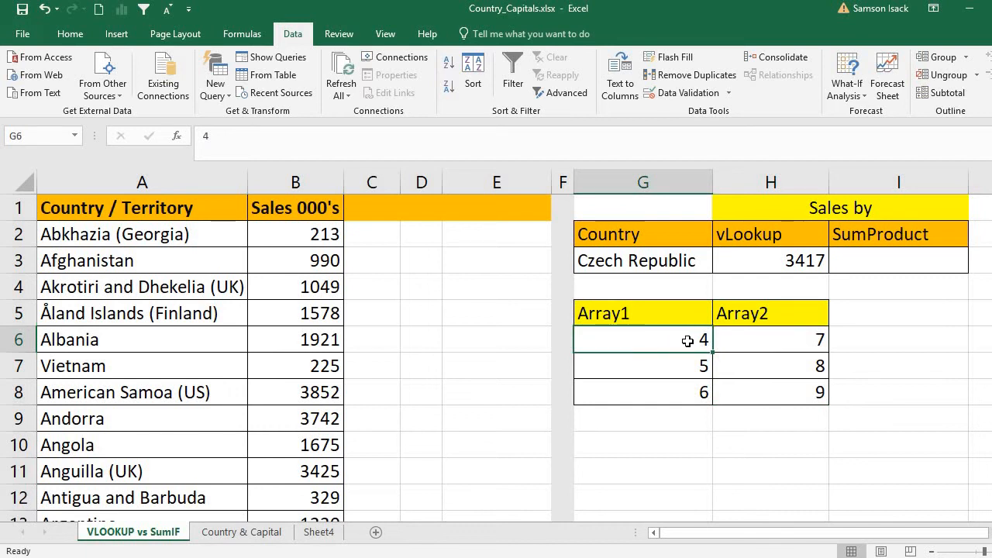
left_click(759, 338)
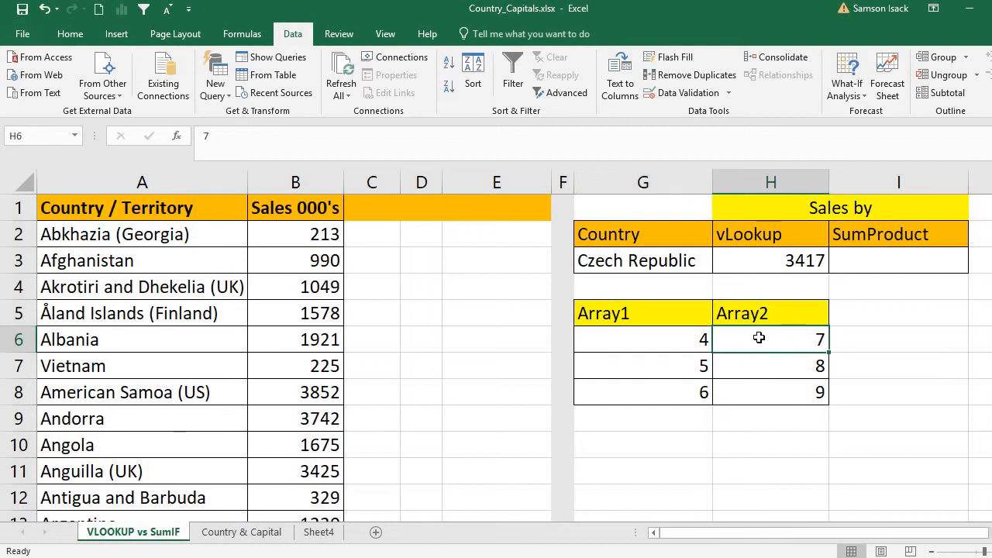
left_click(700, 369)
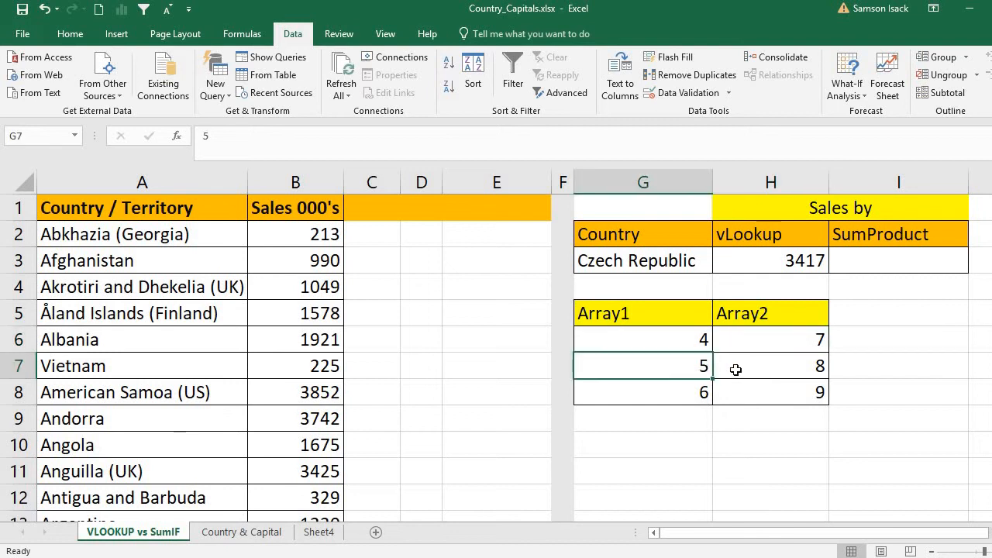
left_click(753, 368)
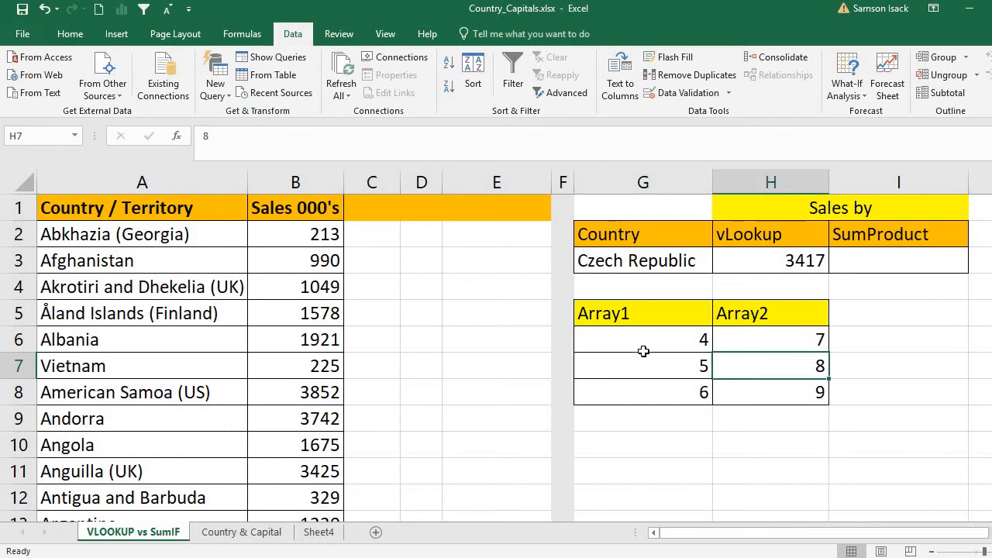
left_click(663, 450)
type("=")
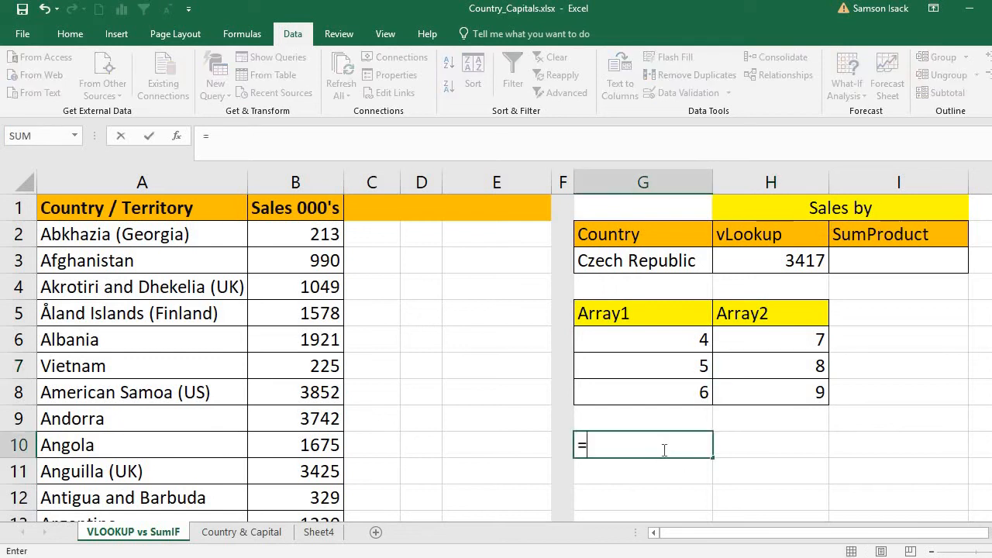
left_click(690, 338)
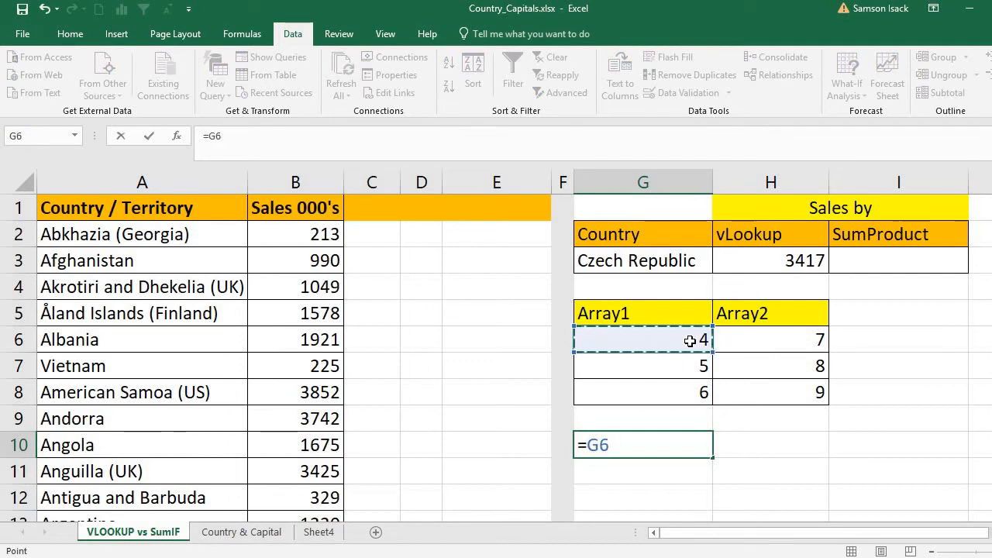
type("*")
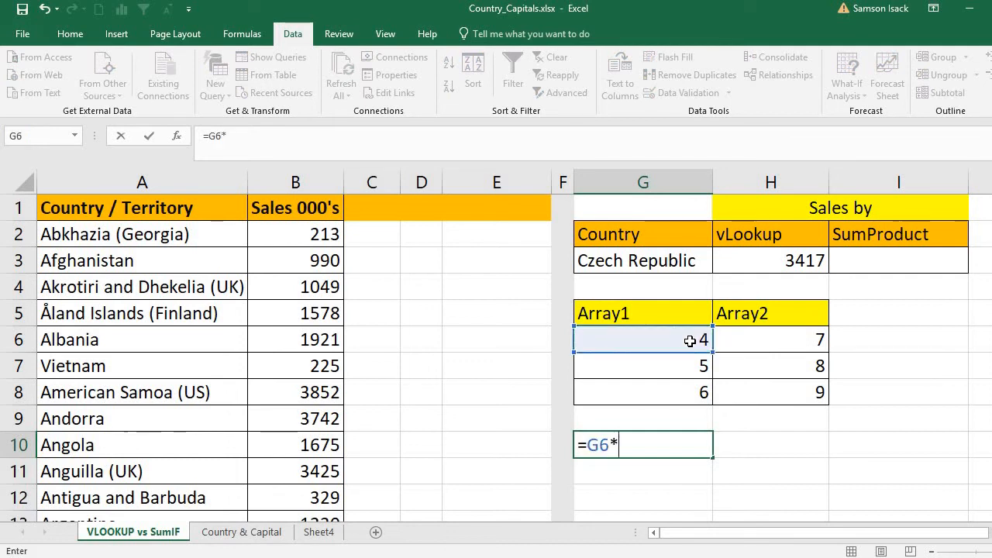
left_click(763, 337)
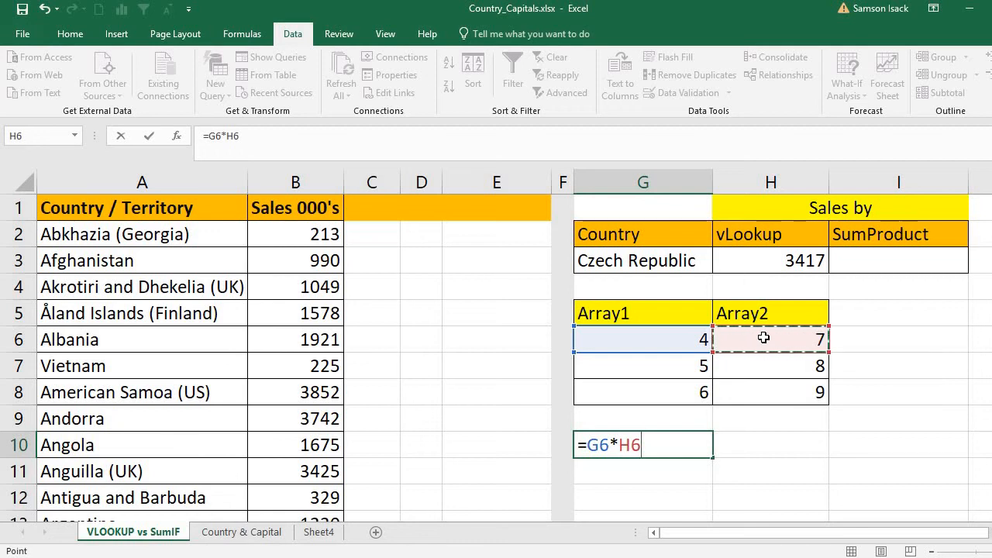
type("+")
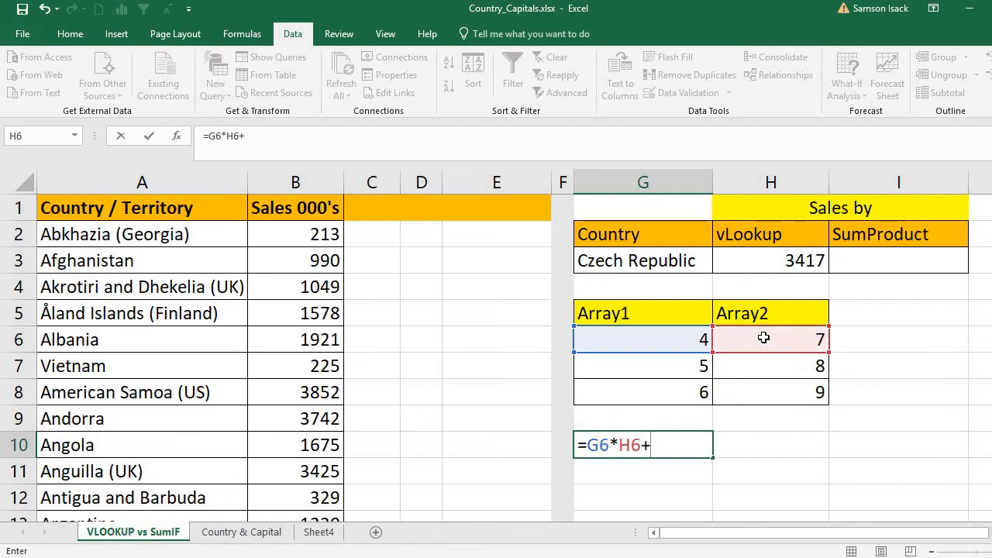
left_click(701, 367)
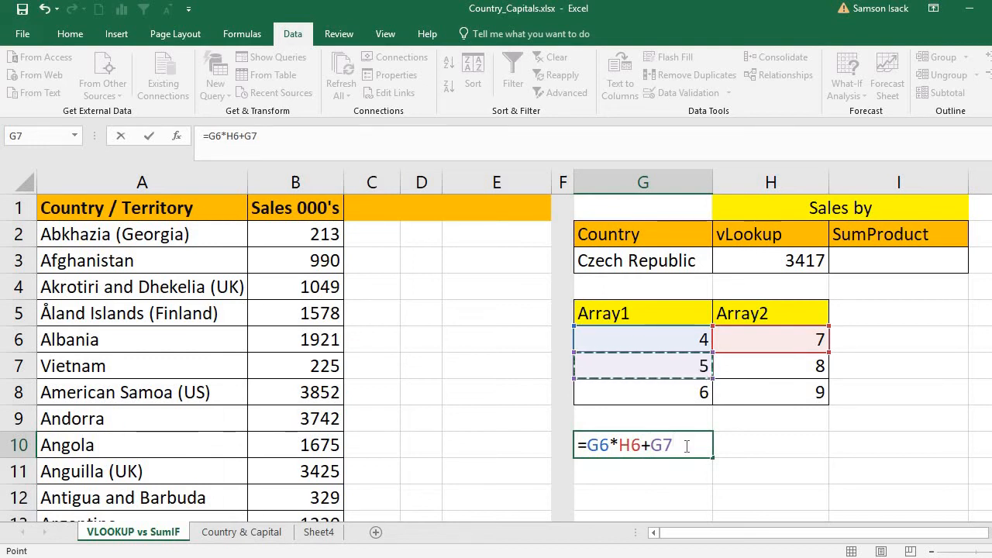
key("shift+Home")
key("BackSpace")
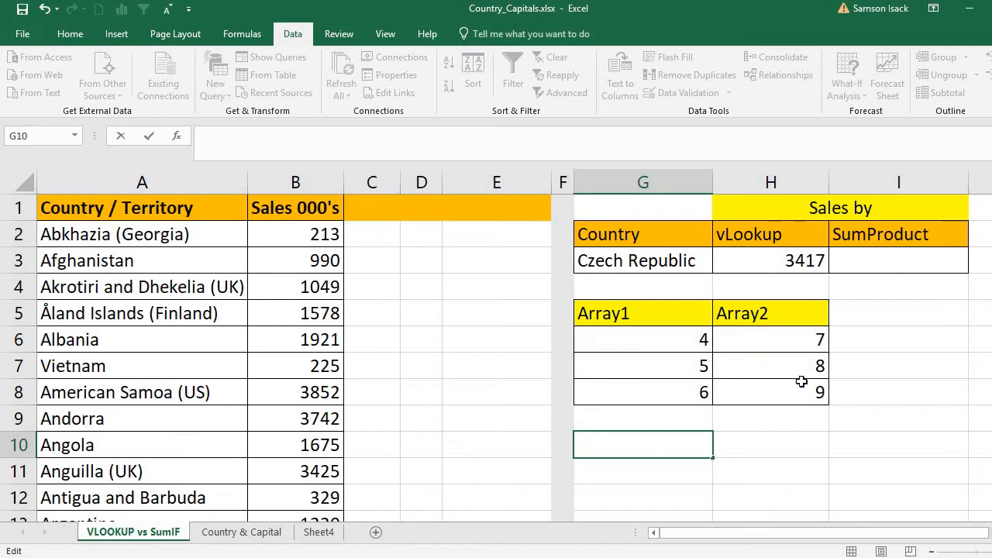
Enter the formula =G6*H6 in I6 to multiply the first pair of array values
left_click(853, 343)
type("=")
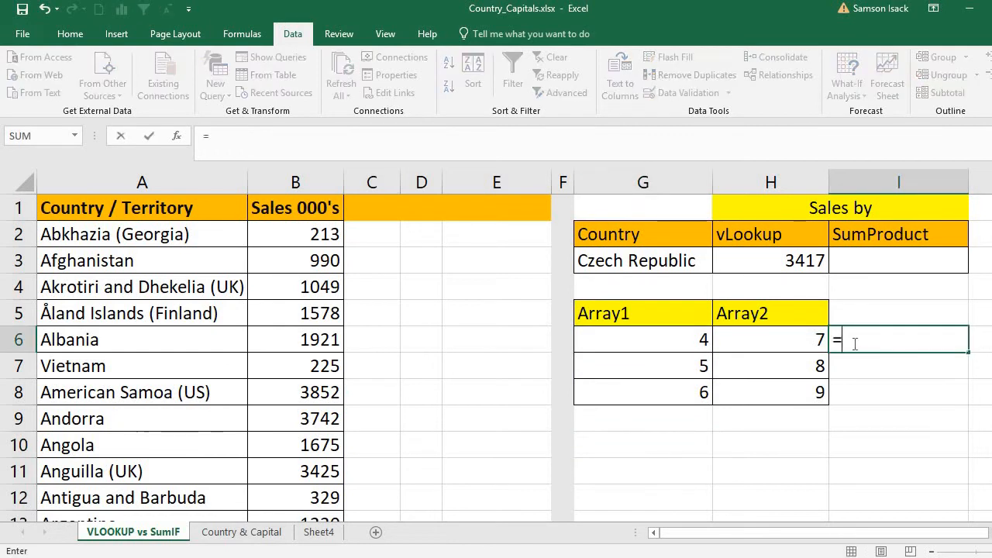
left_click(704, 337)
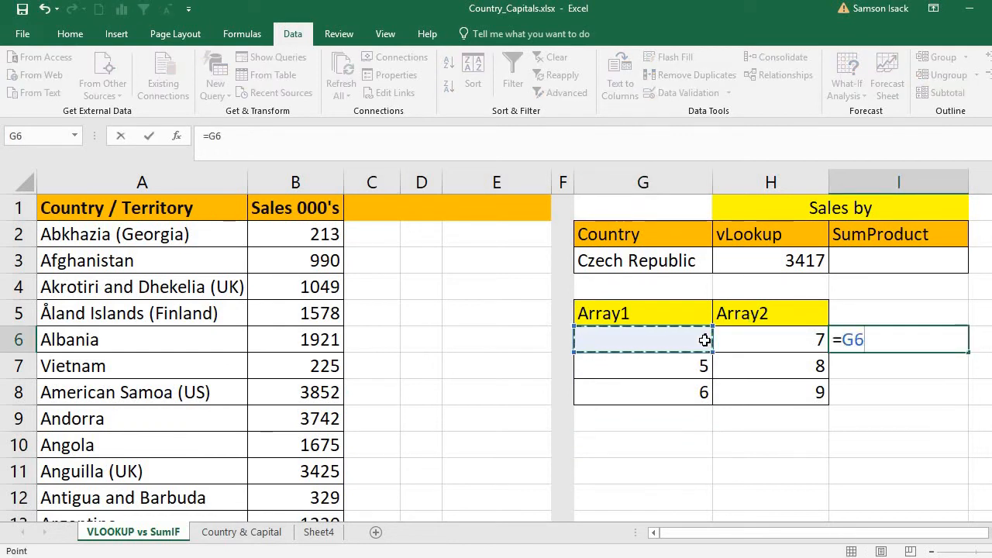
type("*")
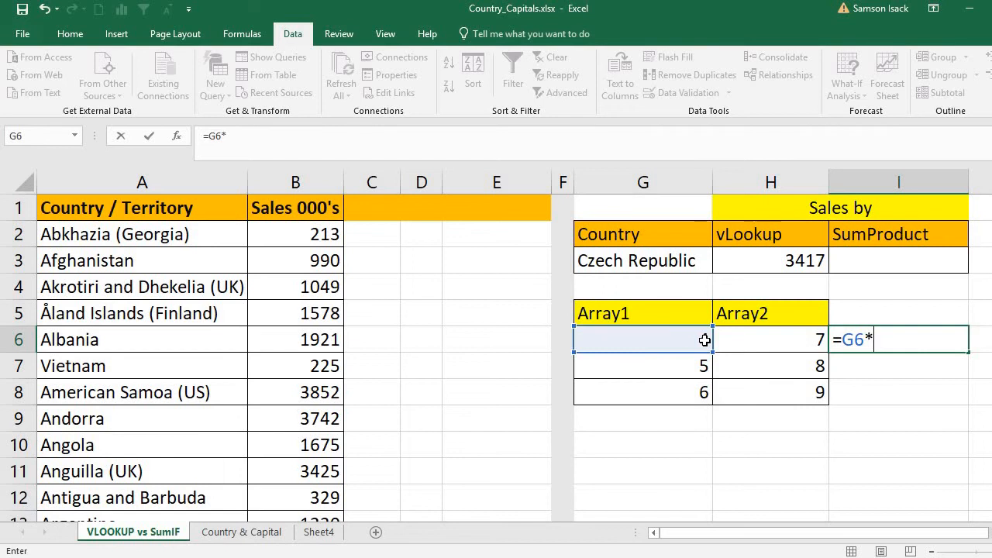
left_click(821, 339)
key("Return")
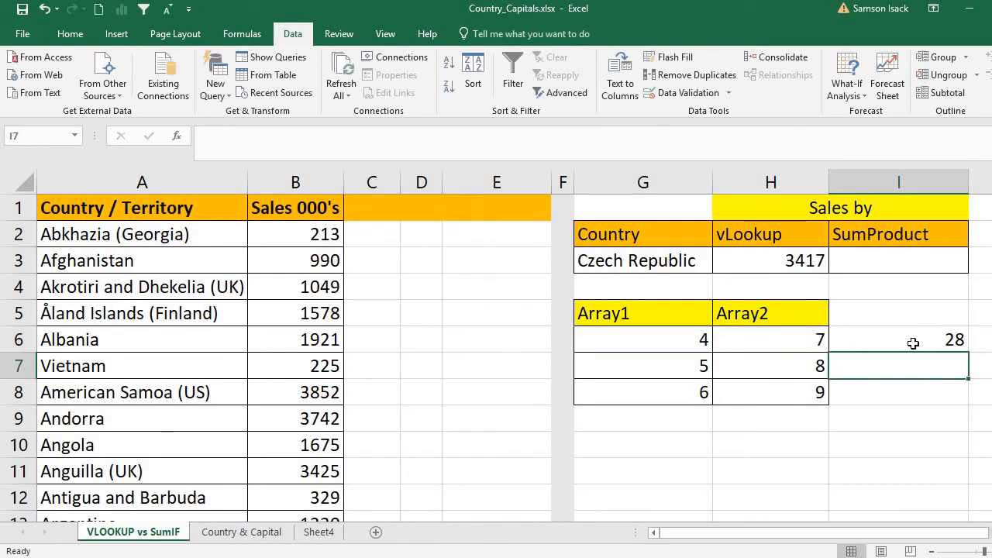
Copy the product formula from I6 down to I7 and I8 for the remaining array rows
left_click(914, 344)
left_click_drag(968, 354, 968, 379)
left_click(913, 372)
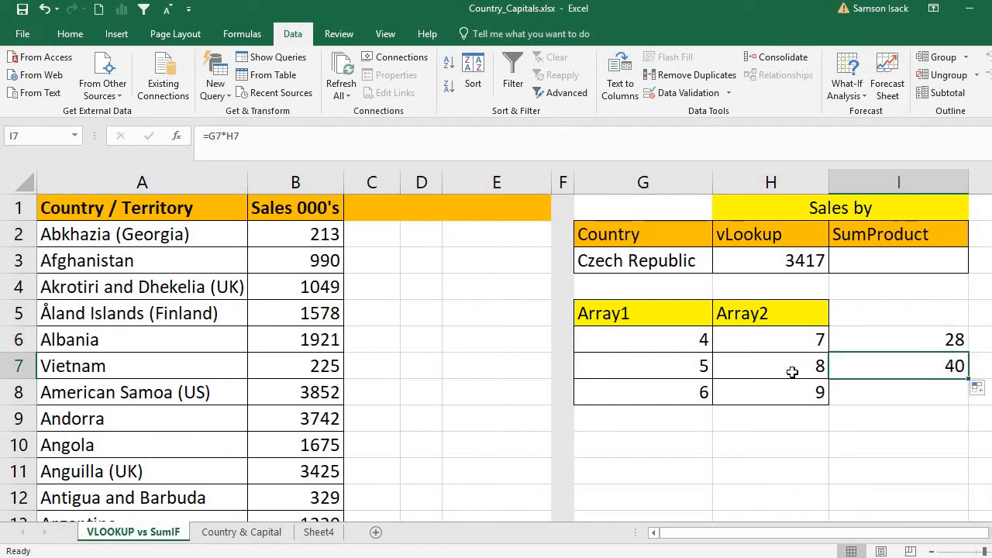
left_click(675, 363)
left_click(769, 367)
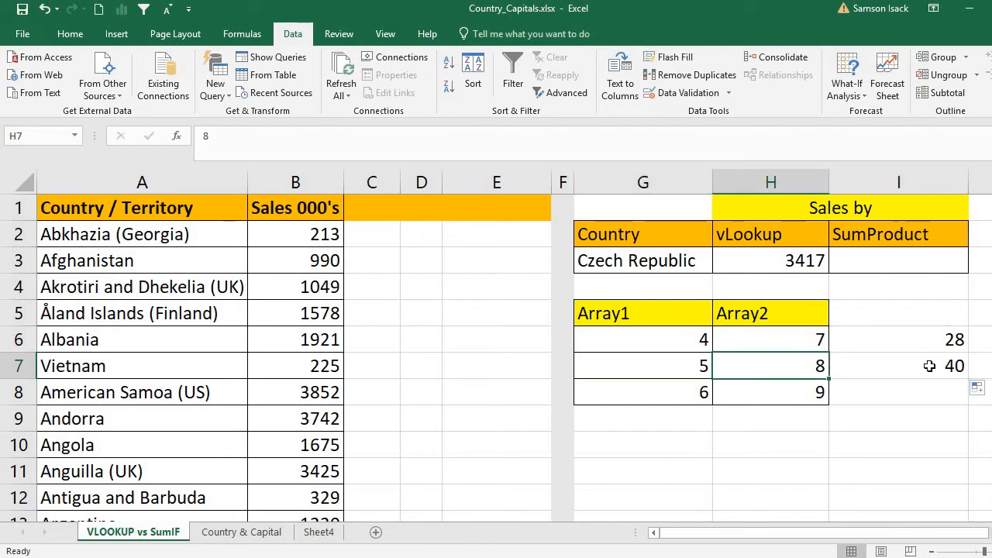
left_click(955, 371)
left_click_drag(967, 379, 966, 404)
left_click(933, 398)
Total the three row products in I9 with the formula =SUM(I6:I8)
left_click(928, 420)
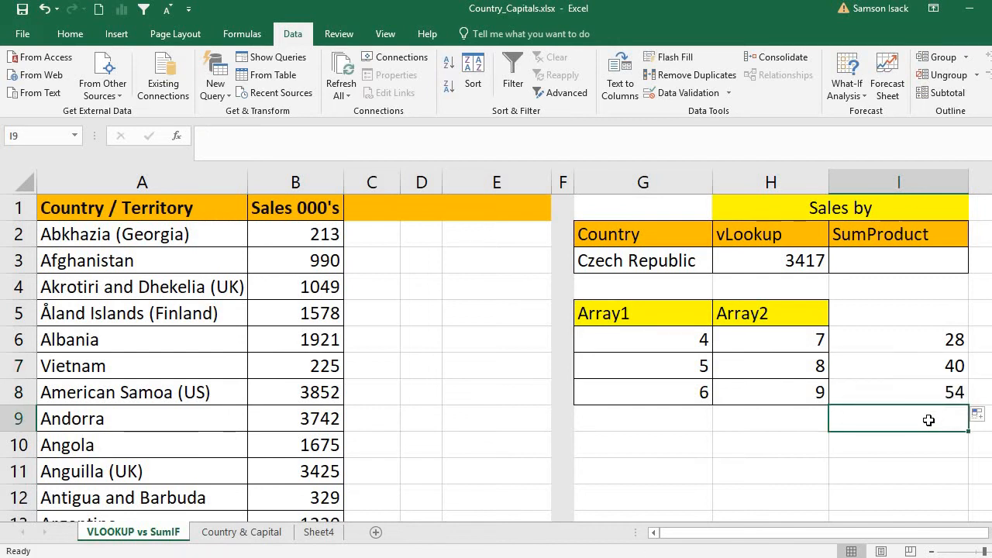
type("=s")
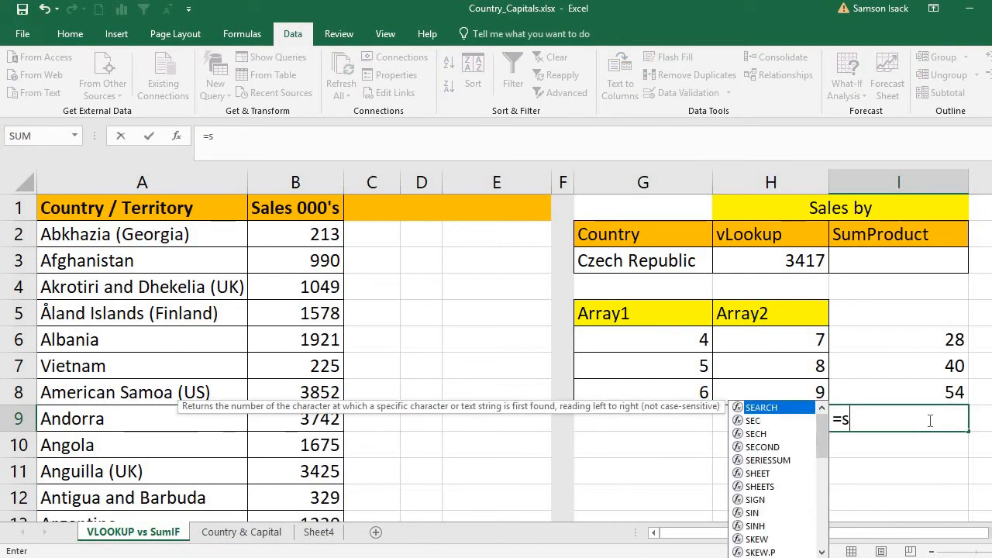
type("UM(")
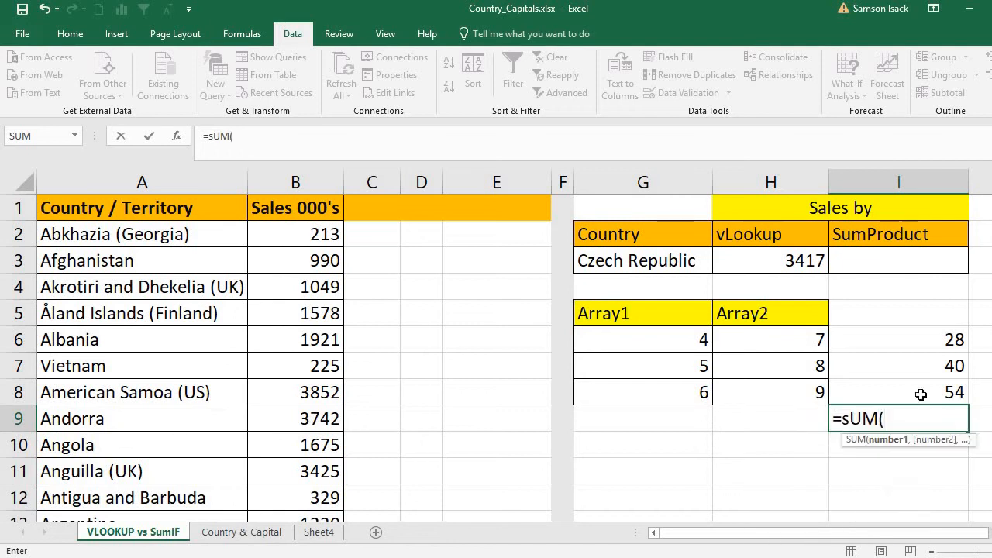
left_click_drag(922, 341, 927, 394)
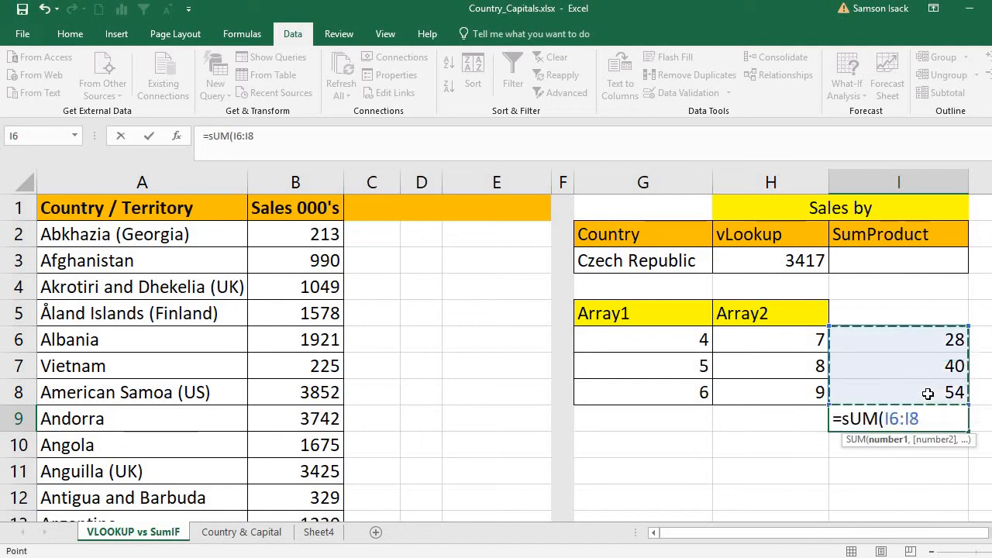
type(")")
key("Return")
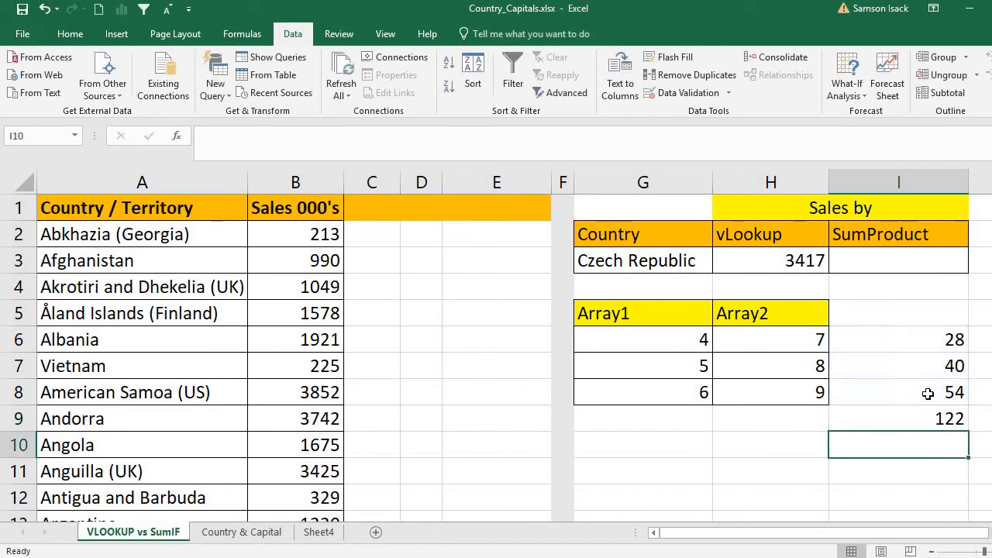
left_click(941, 422)
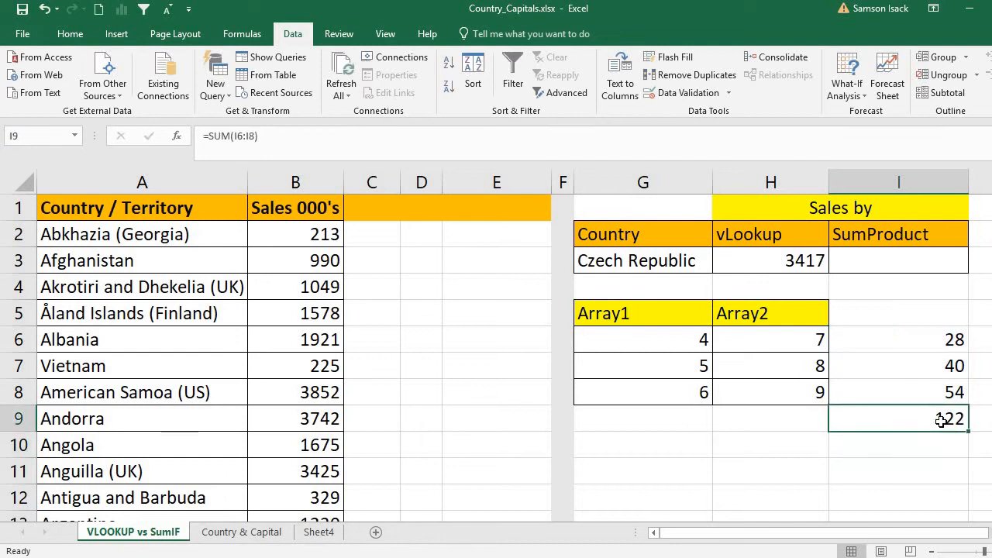
Enter the formula =SUMPRODUCT(G6:G8,H6:H8) in G10 to multiply and total the two arrays
left_click(660, 445)
type("=")
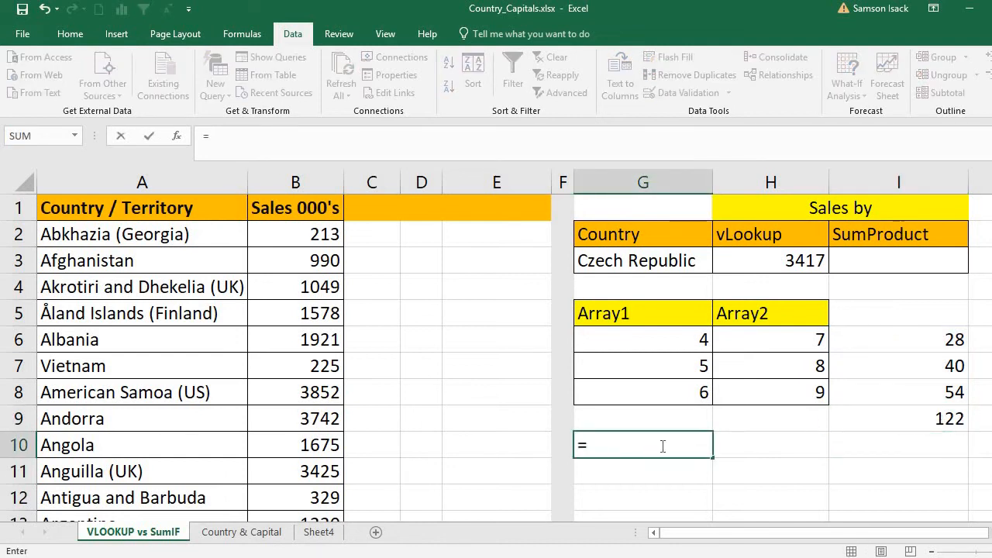
type("S")
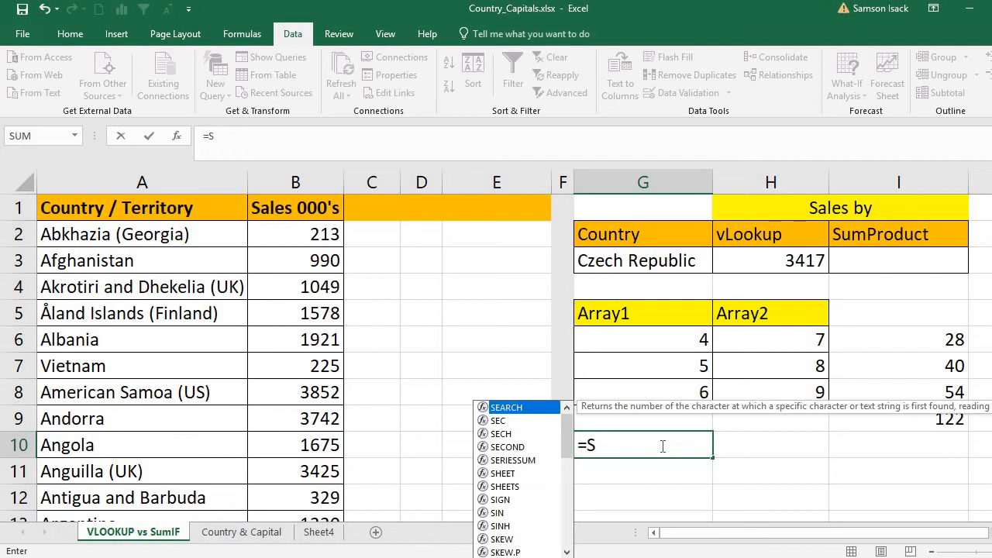
type("UM")
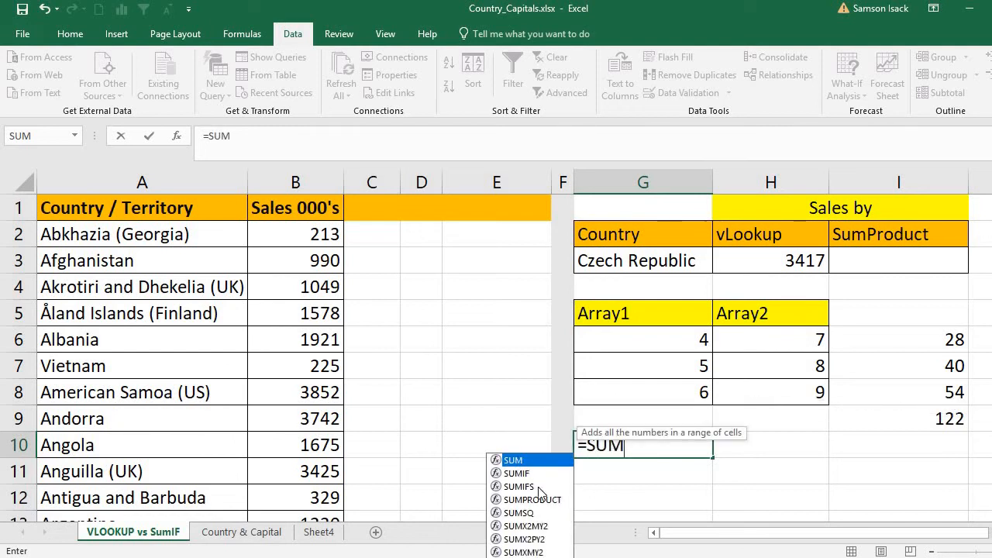
double_click(543, 502)
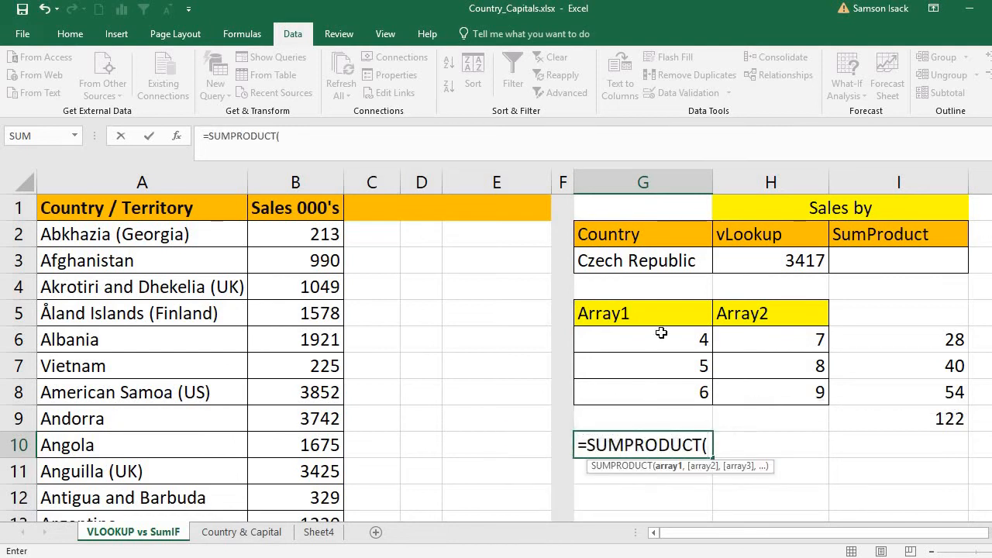
left_click_drag(658, 335, 660, 385)
type(",")
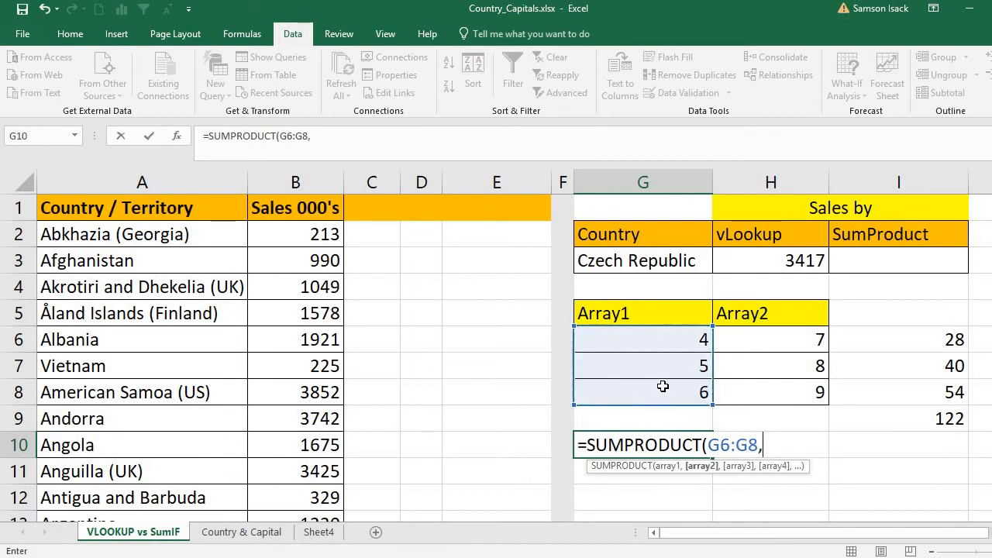
left_click_drag(787, 350, 791, 391)
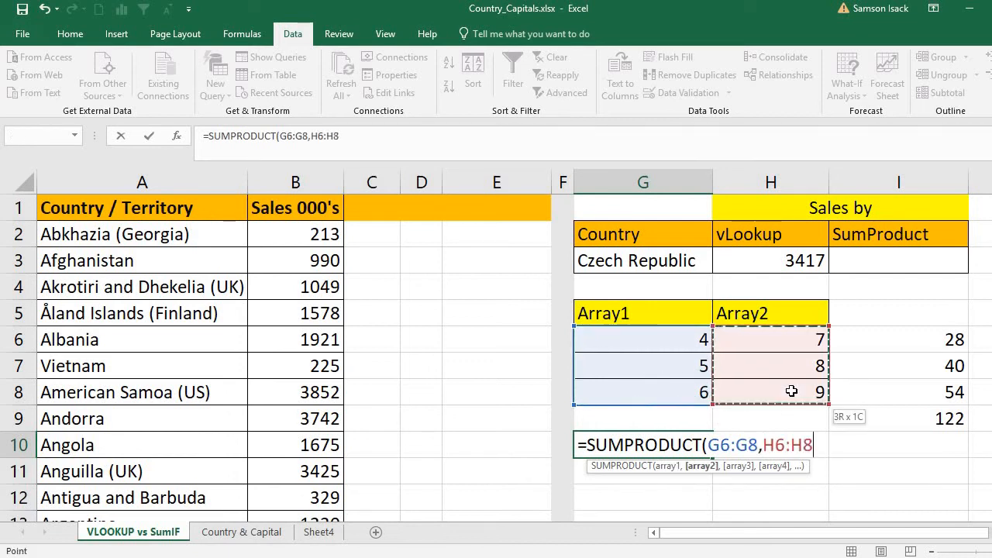
type(")")
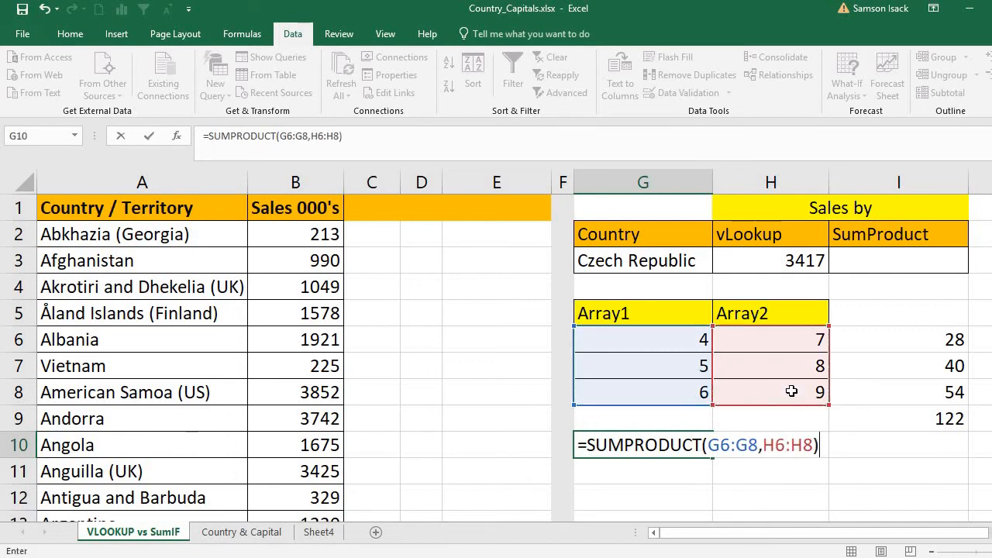
key("Return")
left_click(696, 439)
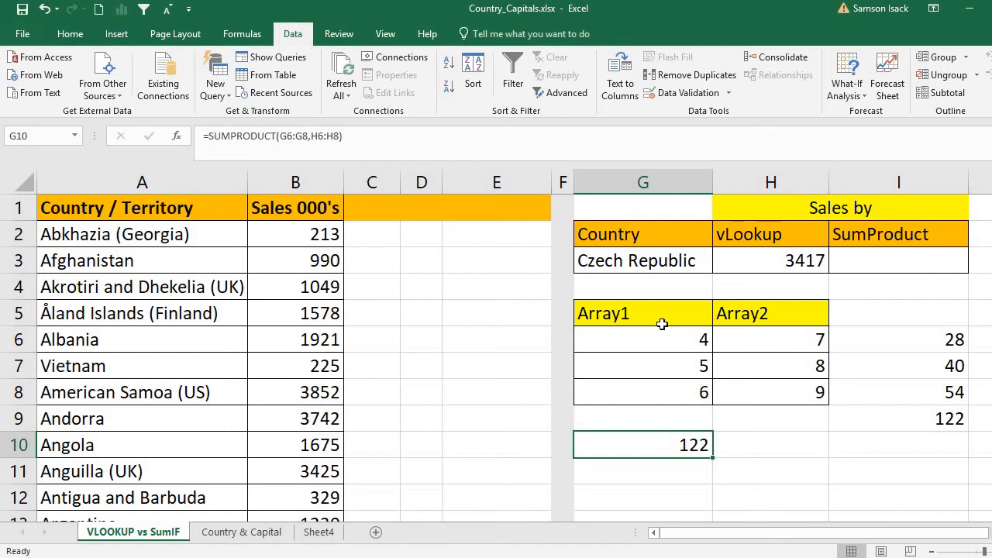
Review the SUMPRODUCT formula in G10 and its first array argument G6:G8 without changing it
double_click(675, 446)
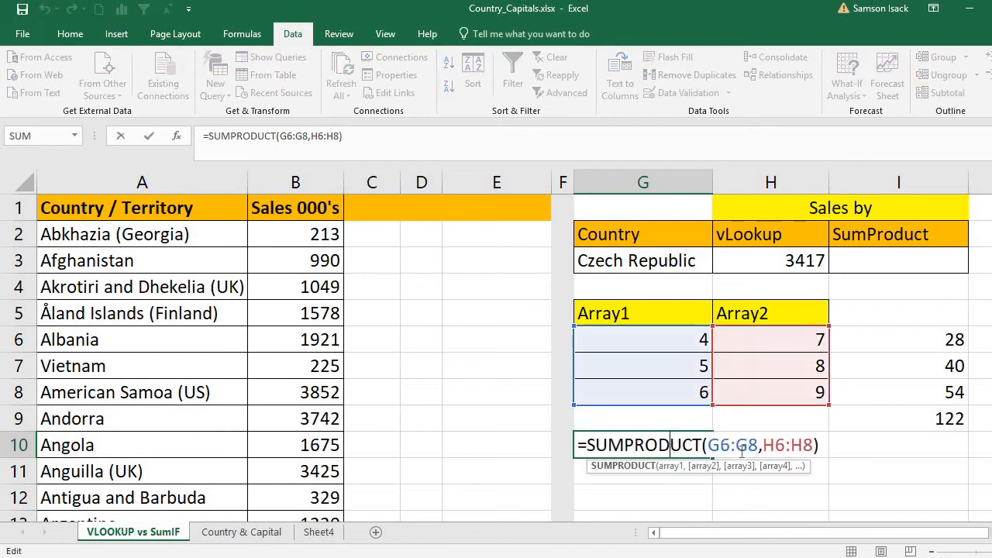
left_click_drag(758, 445, 707, 445)
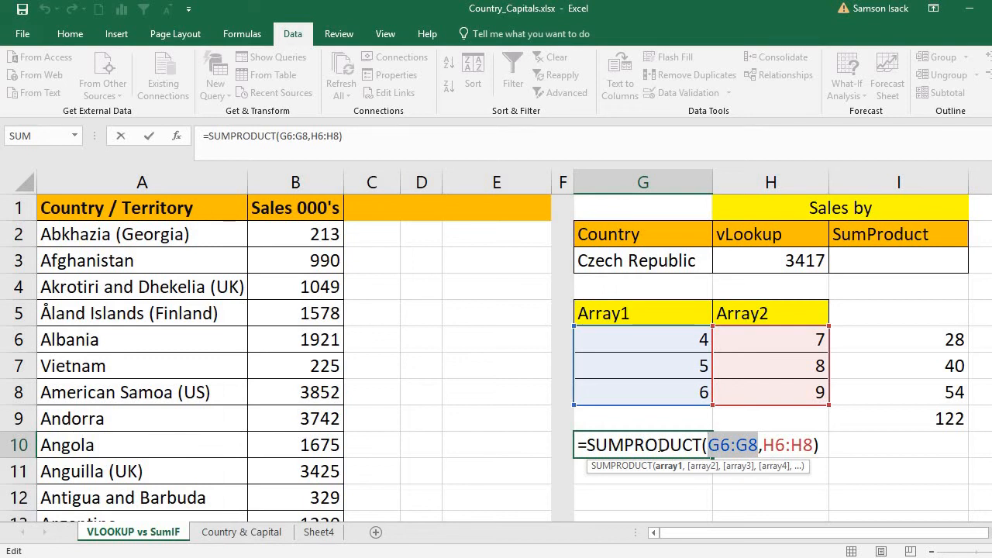
left_click(659, 445)
left_click(890, 260)
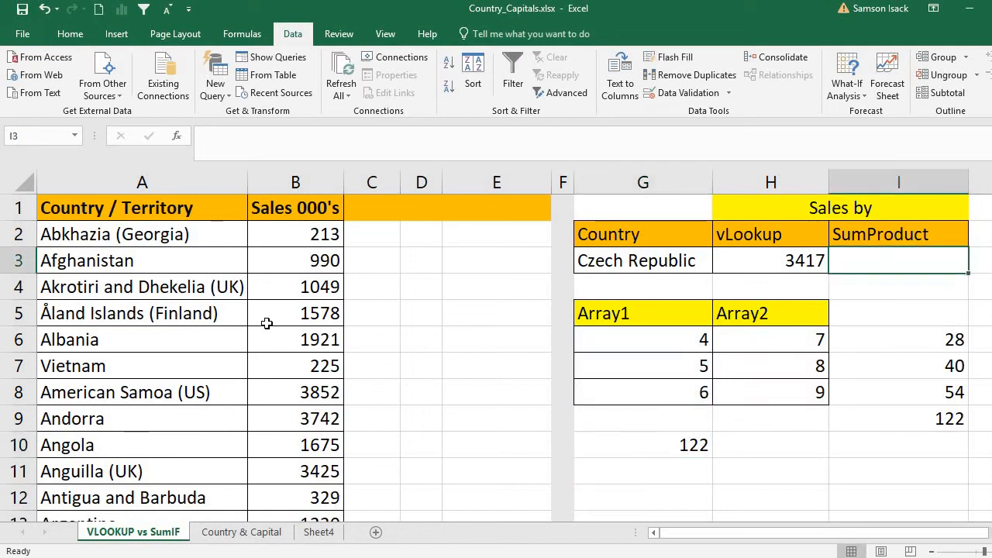
Choose Denmark as the lookup country in G3
left_click(660, 263)
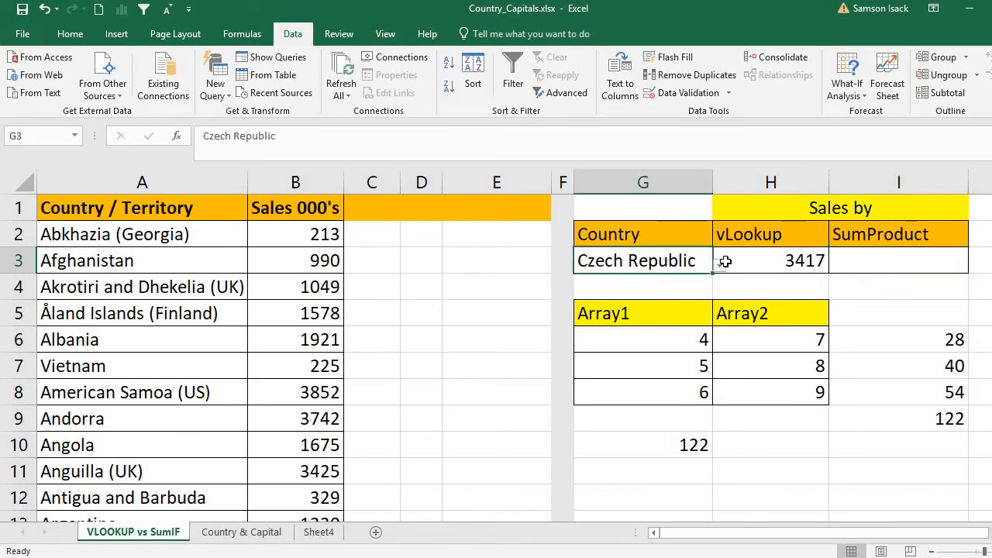
left_click(719, 265)
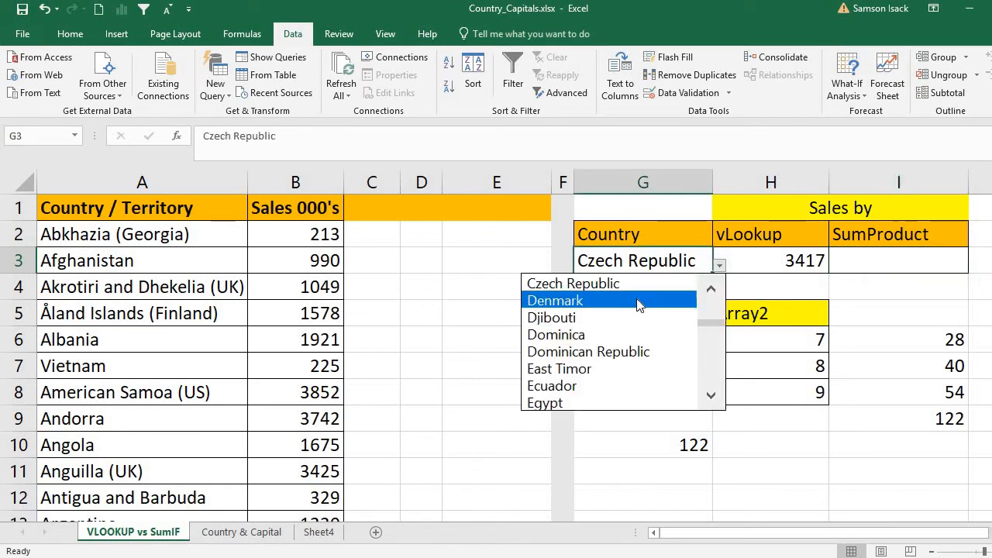
left_click(637, 300)
Choose Albania as the lookup country in G3 and locate its row in the country list
left_click(720, 266)
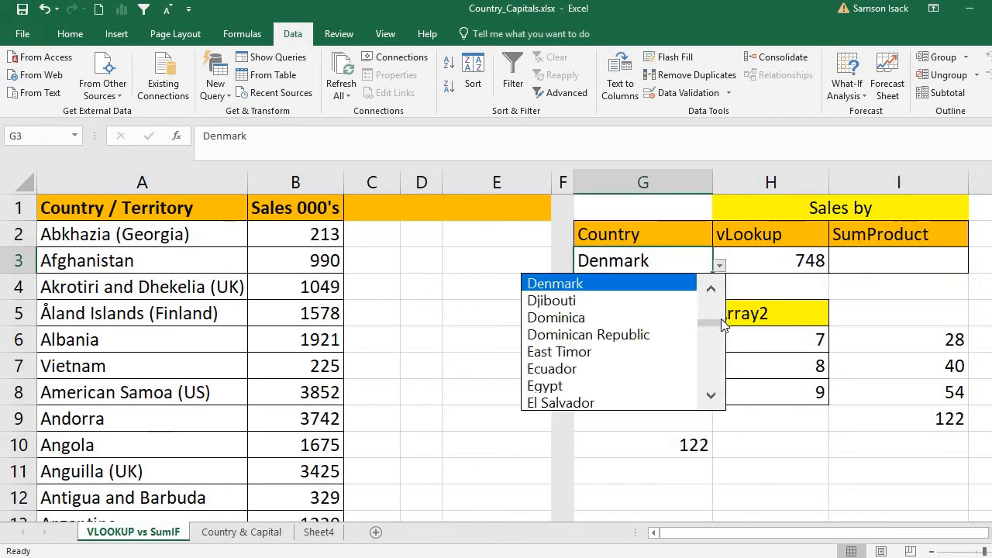
left_click_drag(719, 323, 710, 288)
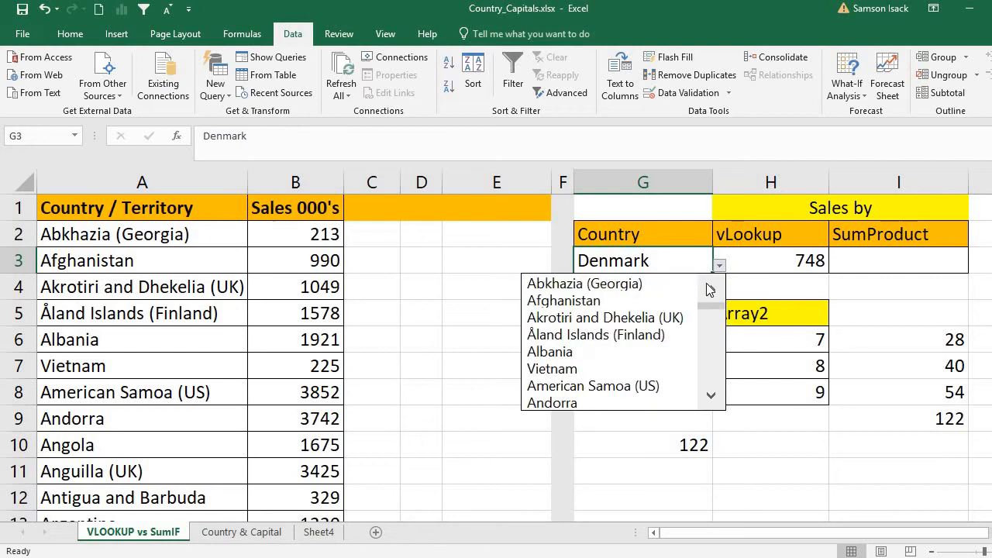
left_click(591, 352)
left_click(167, 348)
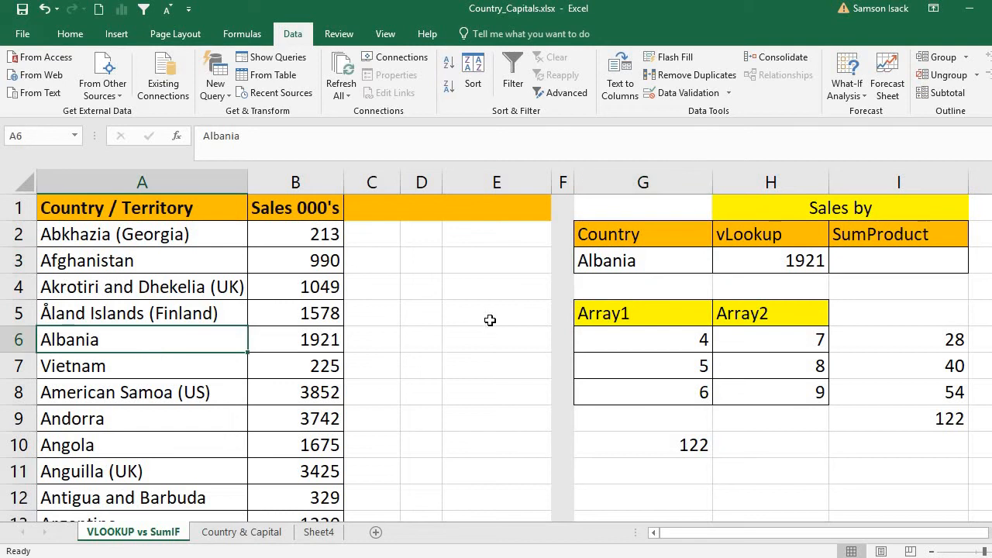
left_click(868, 258)
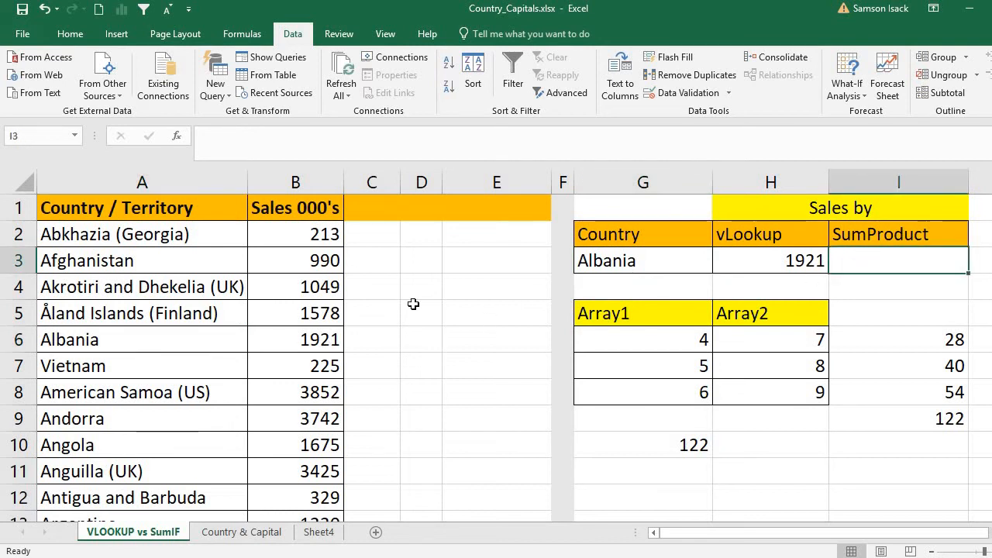
Enter the formula =A2=G3 in C2 to test whether the first listed country matches the selected country
left_click(380, 245)
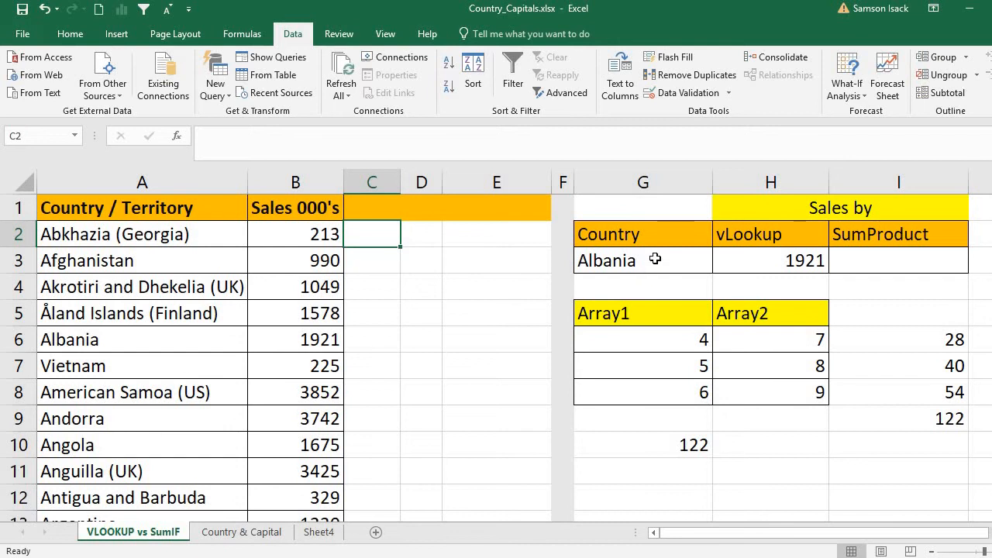
left_click(3, 365)
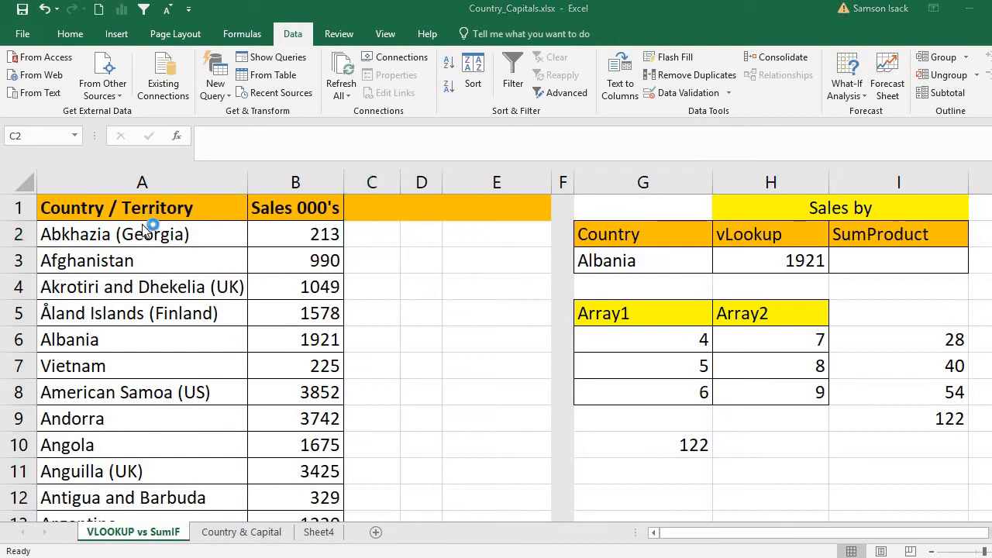
left_click(381, 238)
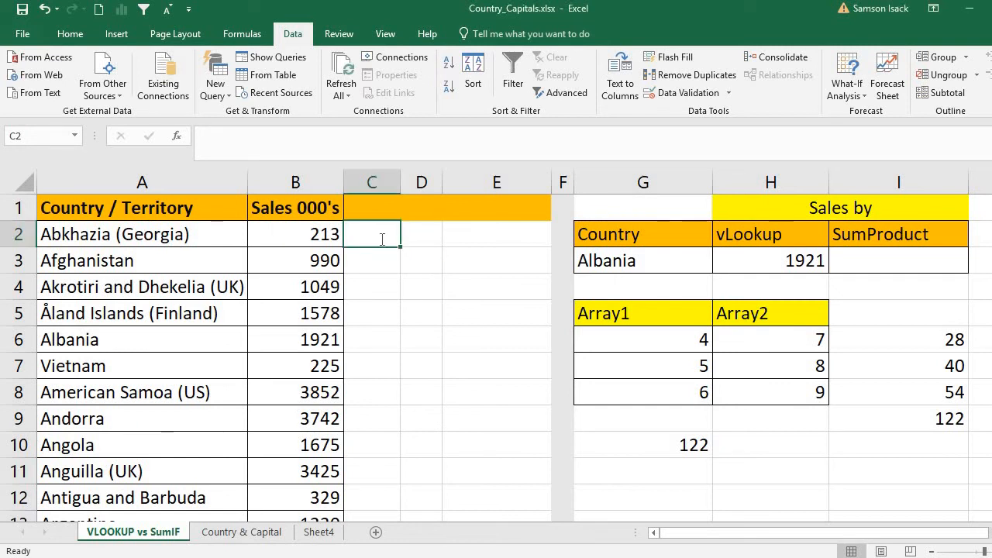
type("=")
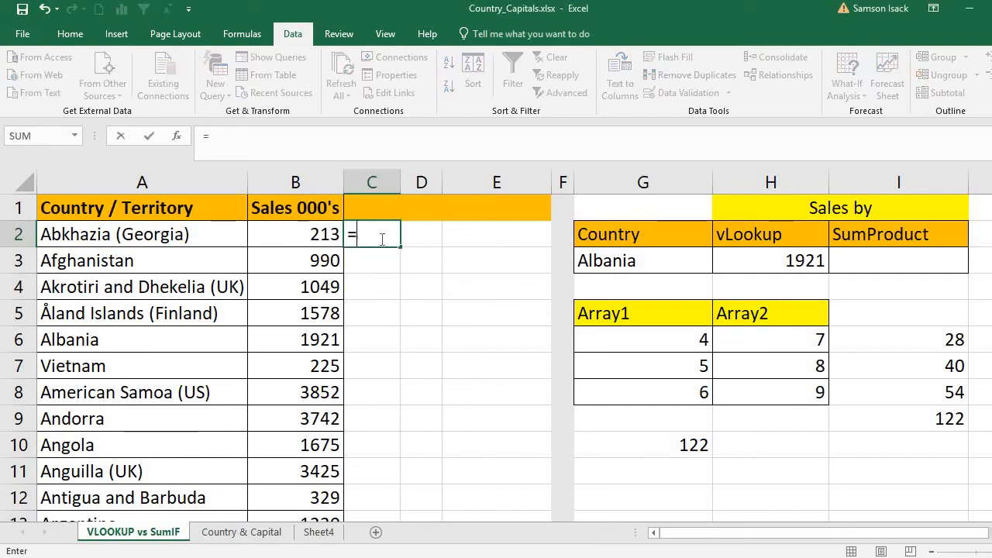
left_click(191, 233)
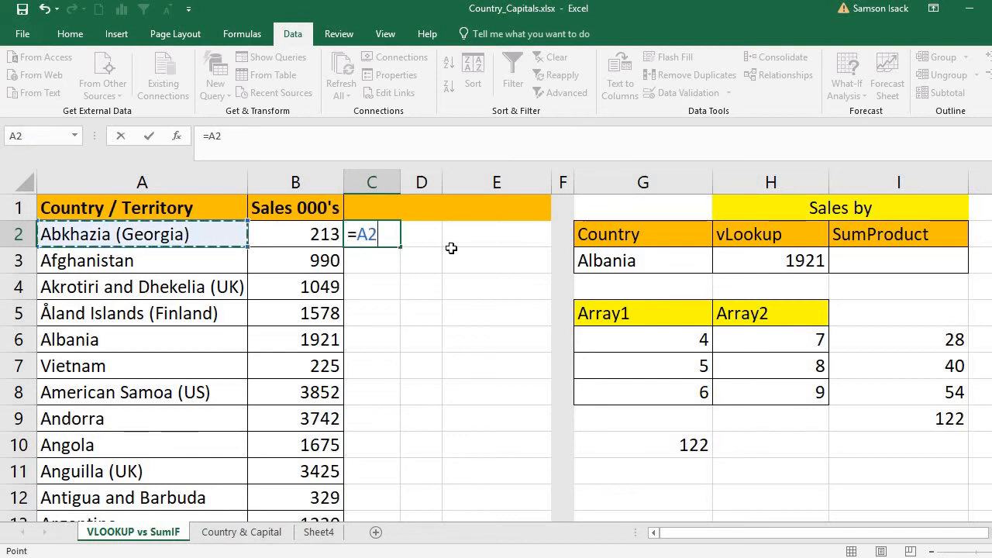
type("=")
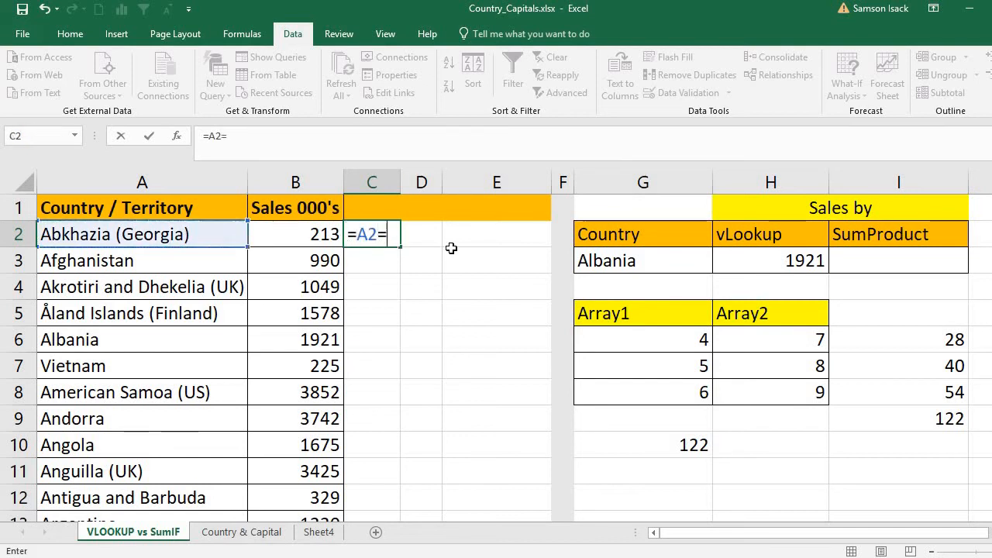
left_click(691, 260)
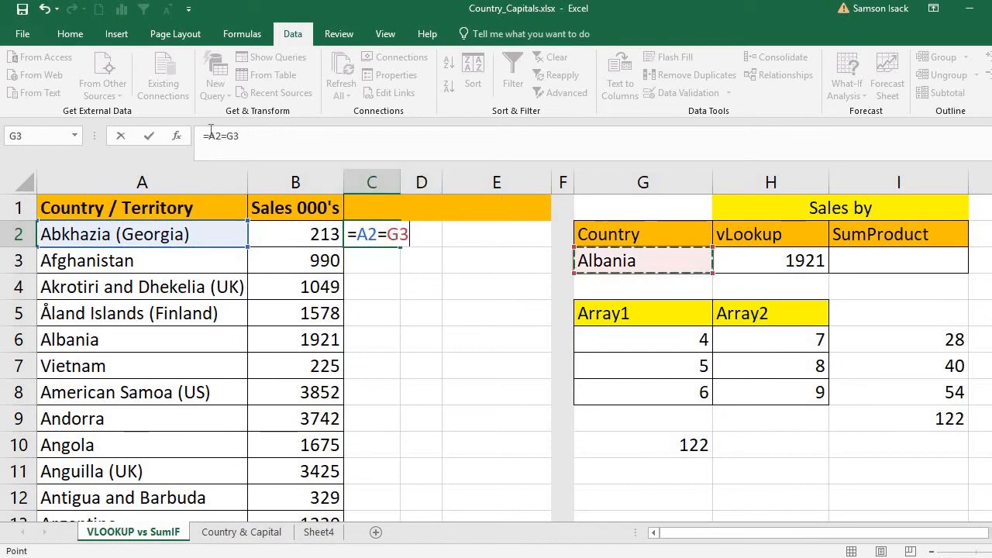
left_click_drag(208, 136, 244, 132)
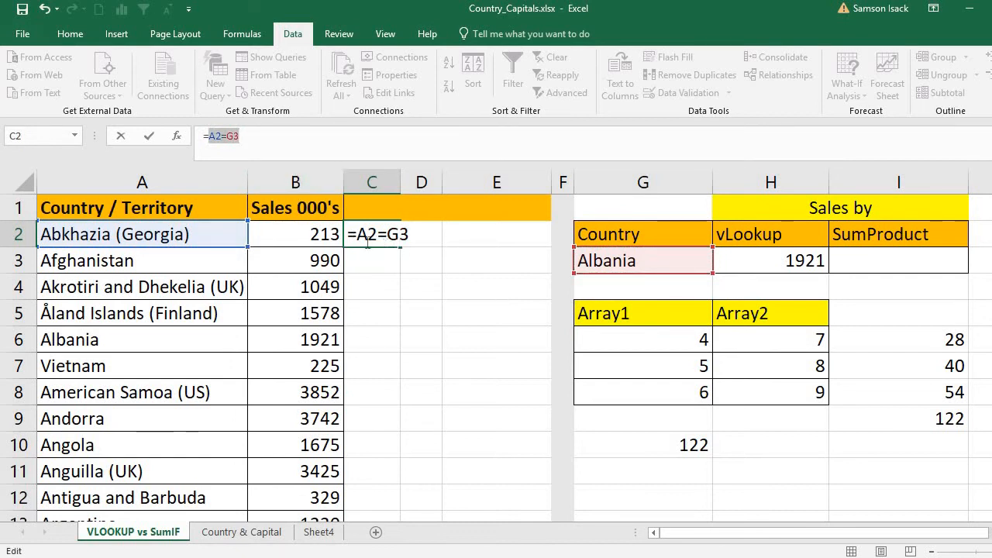
left_click(207, 135)
key("Return")
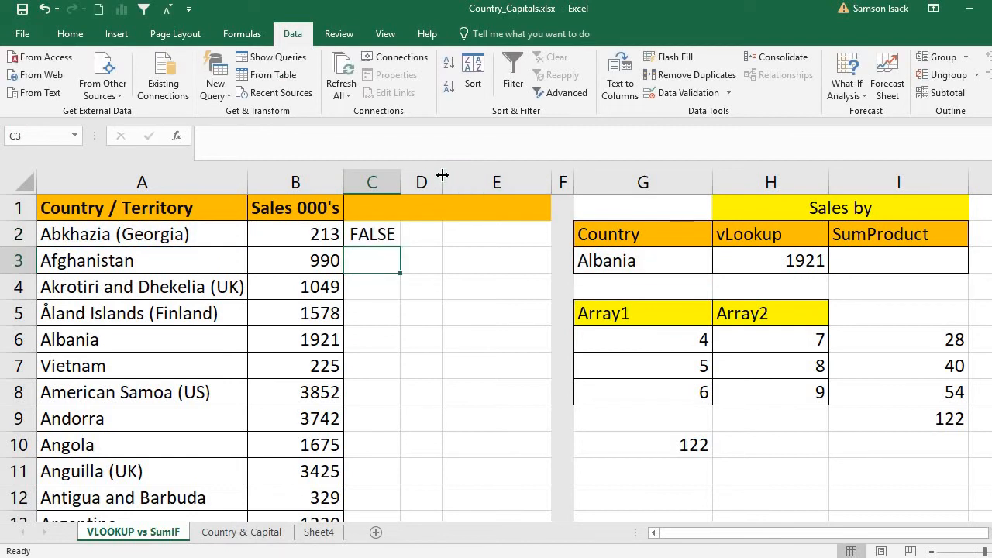
Compare the country in A2 with the selected country in G3 to check the test in C2
left_click(385, 232)
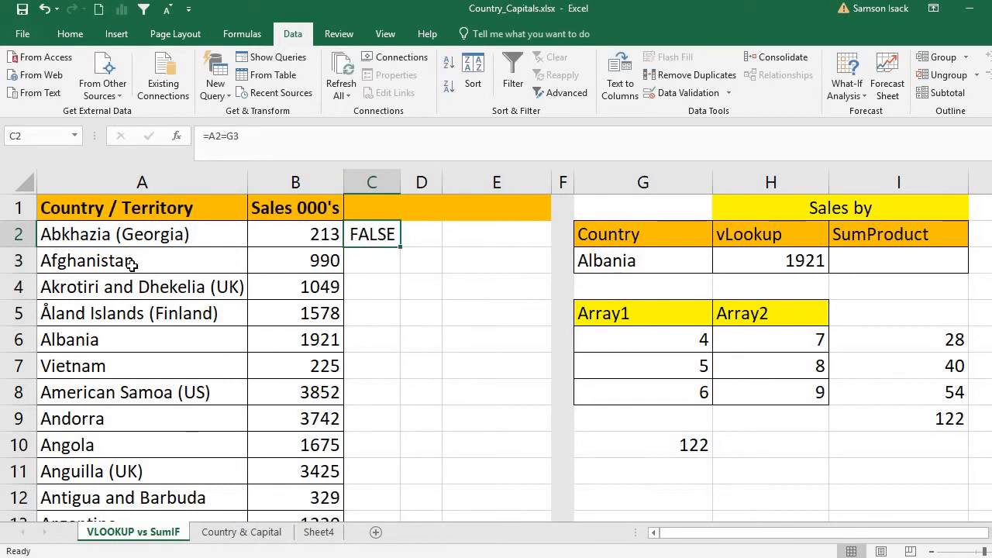
left_click(147, 235)
left_click(386, 229)
left_click(637, 264)
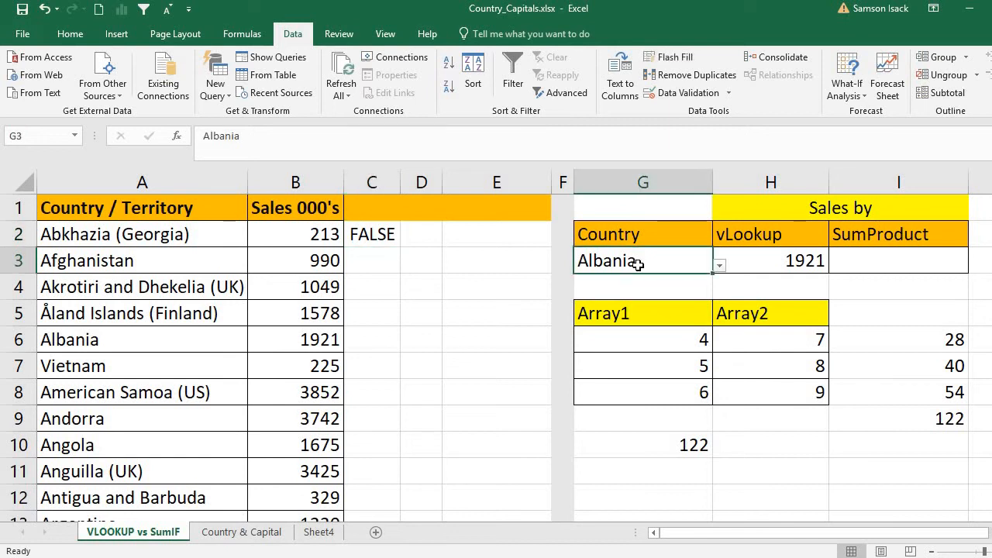
left_click(387, 256)
Copy the country comparison formula from C2 down to C3 and inspect the references in the copy
left_click(386, 236)
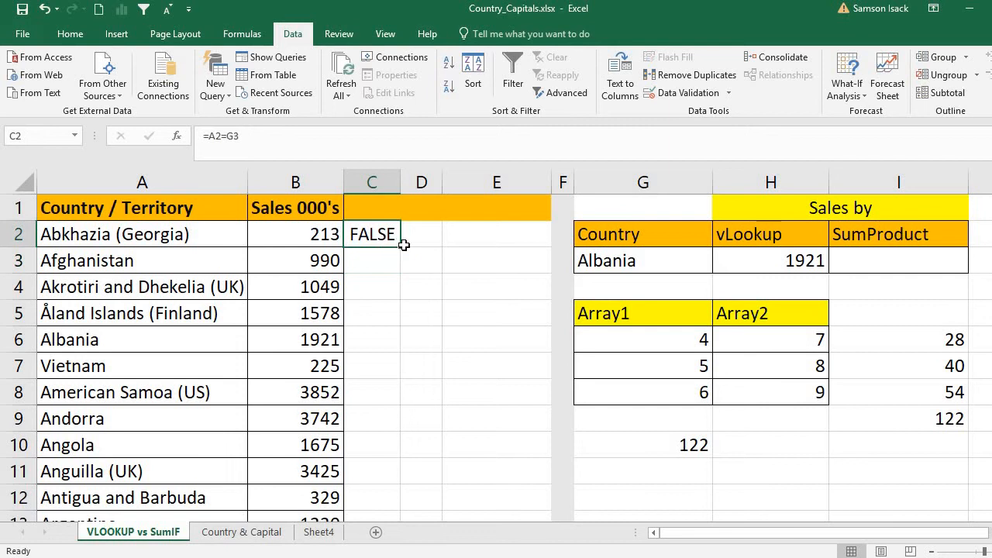
left_click_drag(399, 252, 396, 268)
left_click(384, 261)
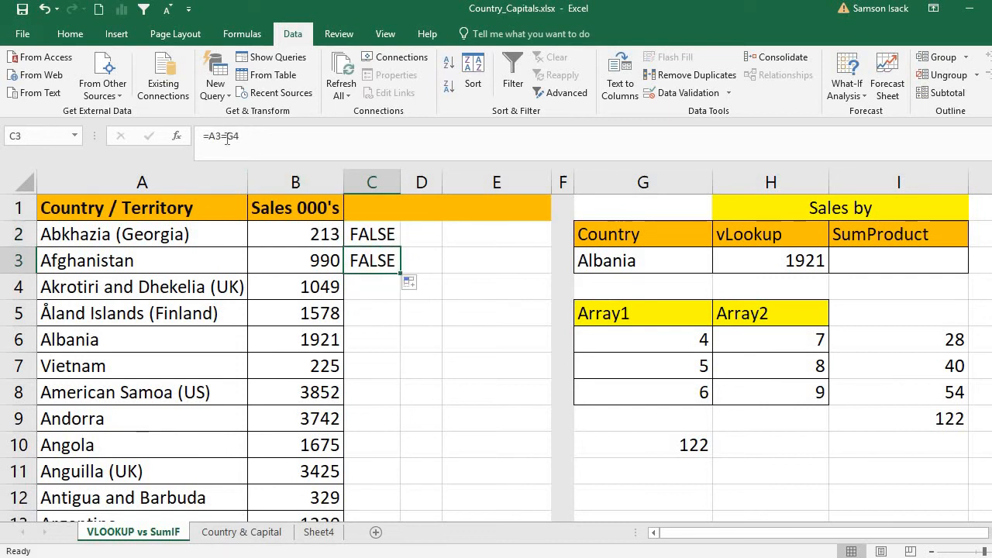
Make the reference to the selected country absolute in C2 so the formula is =A2=$G$3
left_click(368, 229)
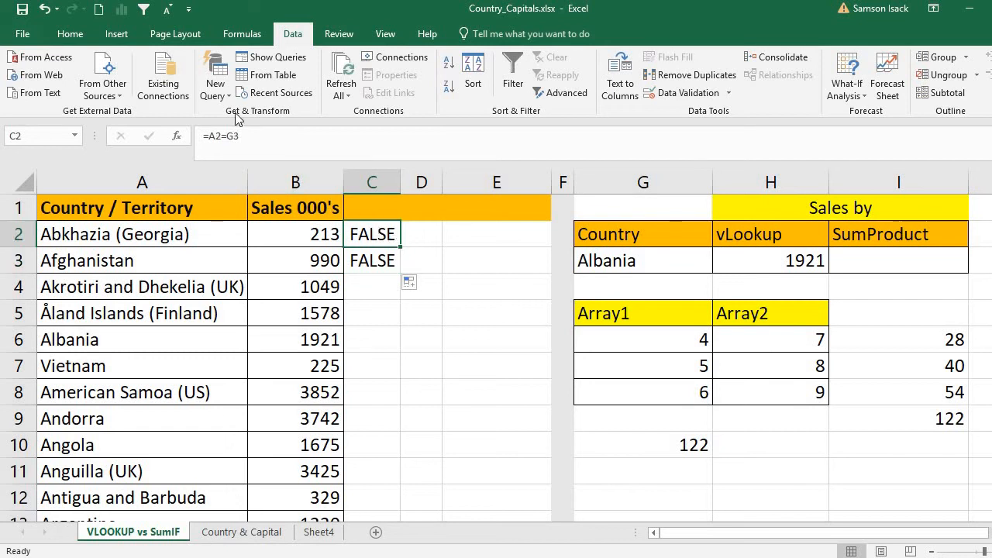
left_click(222, 136)
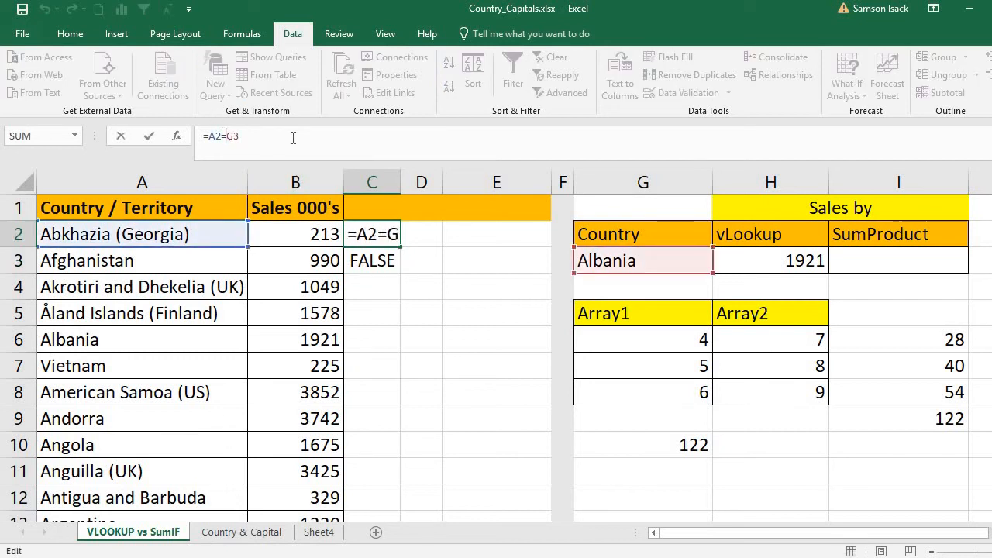
type("$G$")
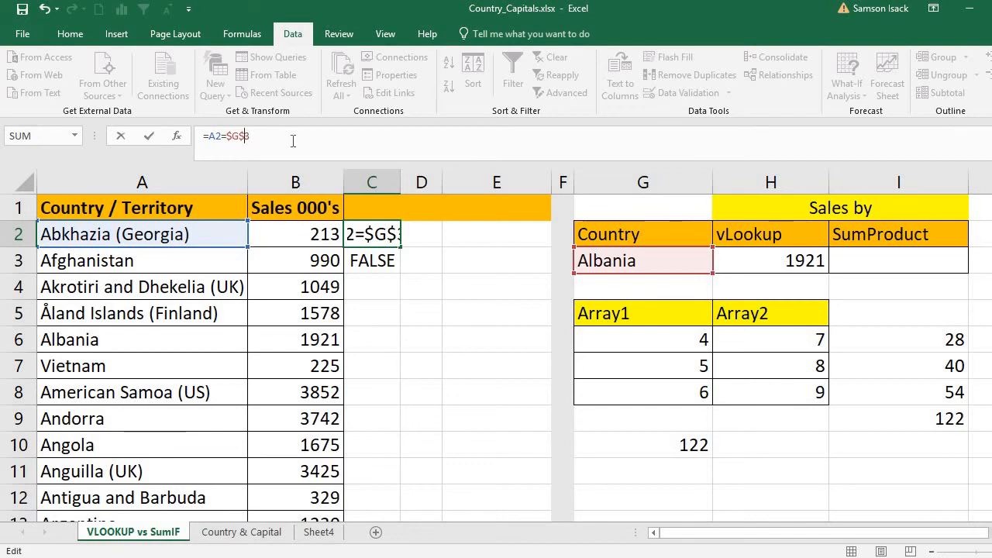
left_click_drag(226, 136, 269, 136)
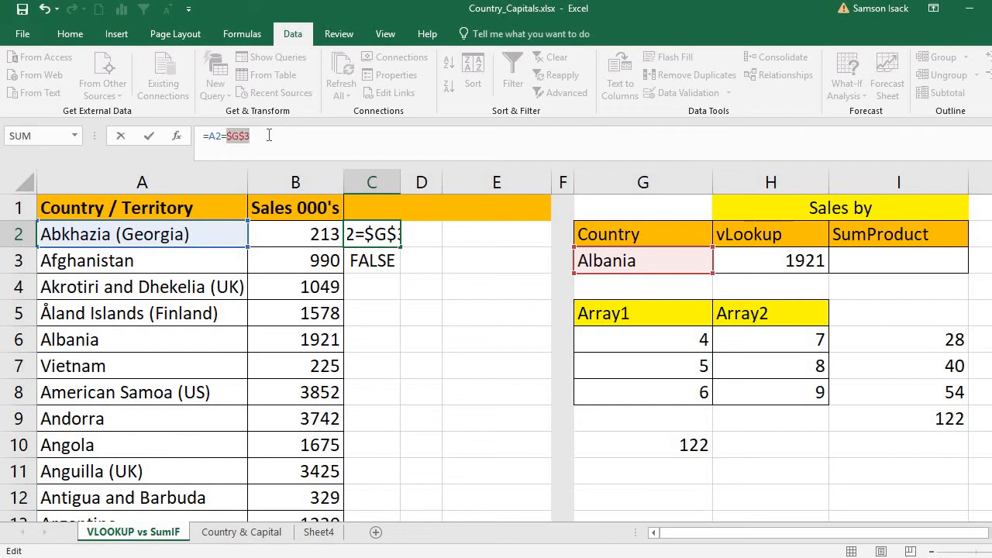
key("Return")
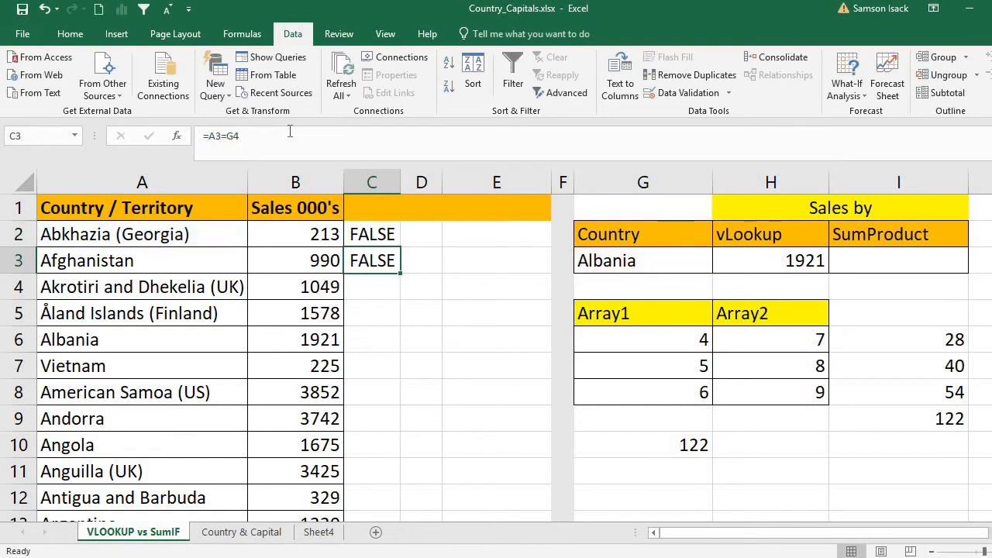
Copy the corrected formula =A2=$G$3 from C2 to C3 and compare the references in both cells
left_click(387, 240)
left_click_drag(401, 272, 400, 273)
left_click(374, 261)
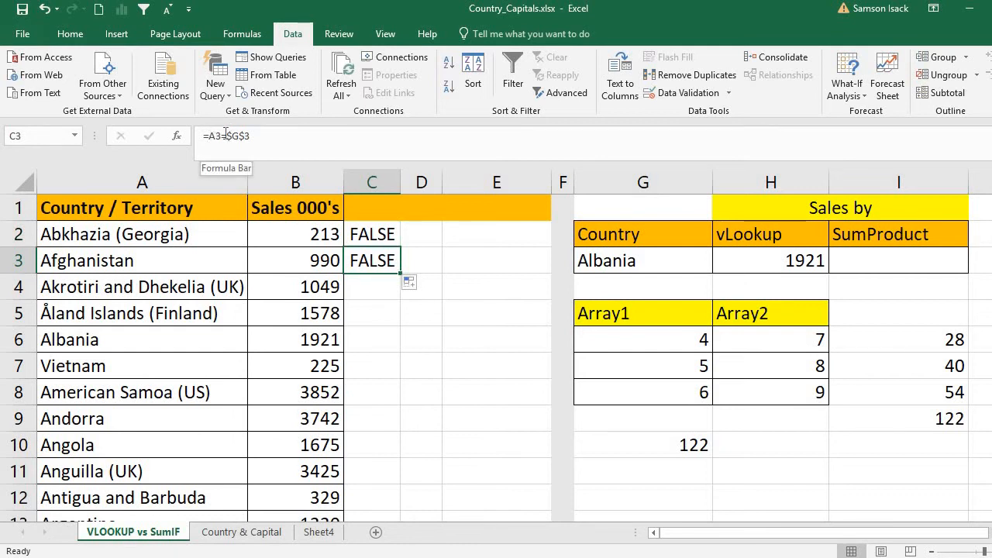
left_click(358, 230)
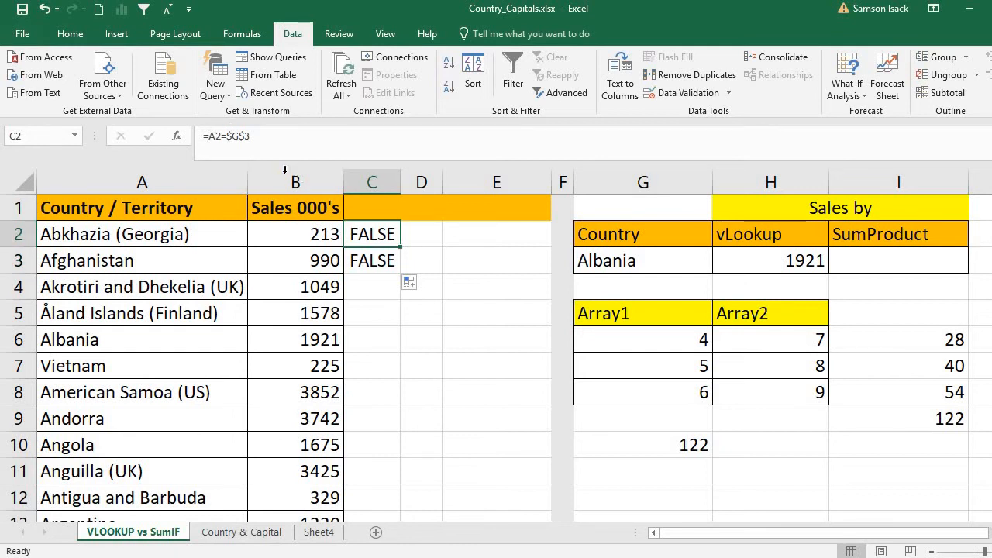
left_click(362, 255)
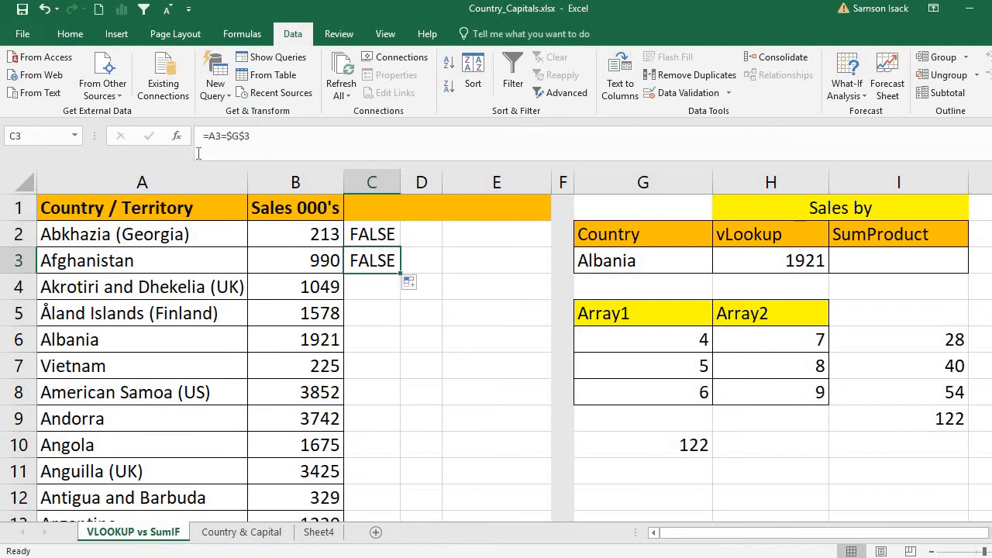
Fill the country comparison down the rest of column C and check the results for Albania and the rows above it
double_click(398, 275)
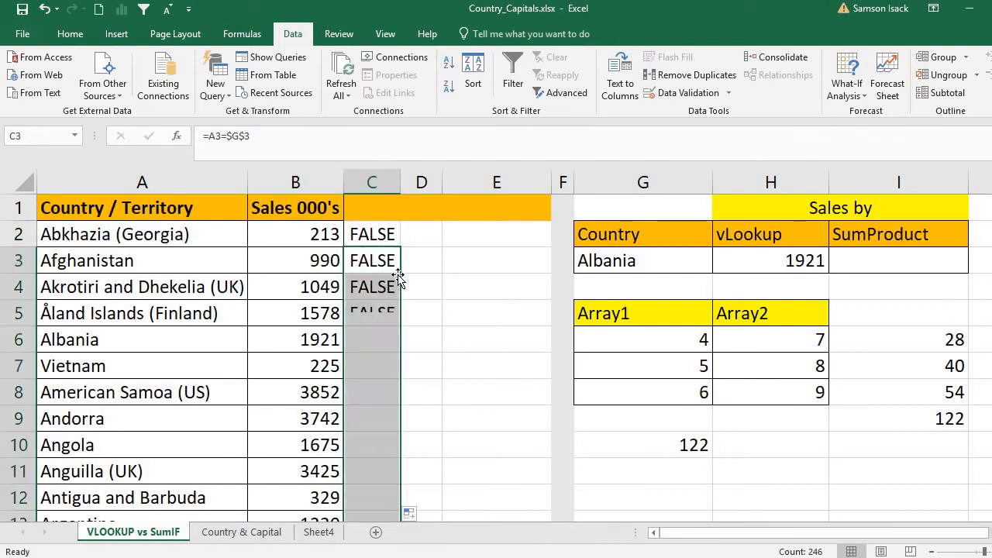
left_click(113, 341)
left_click(373, 341)
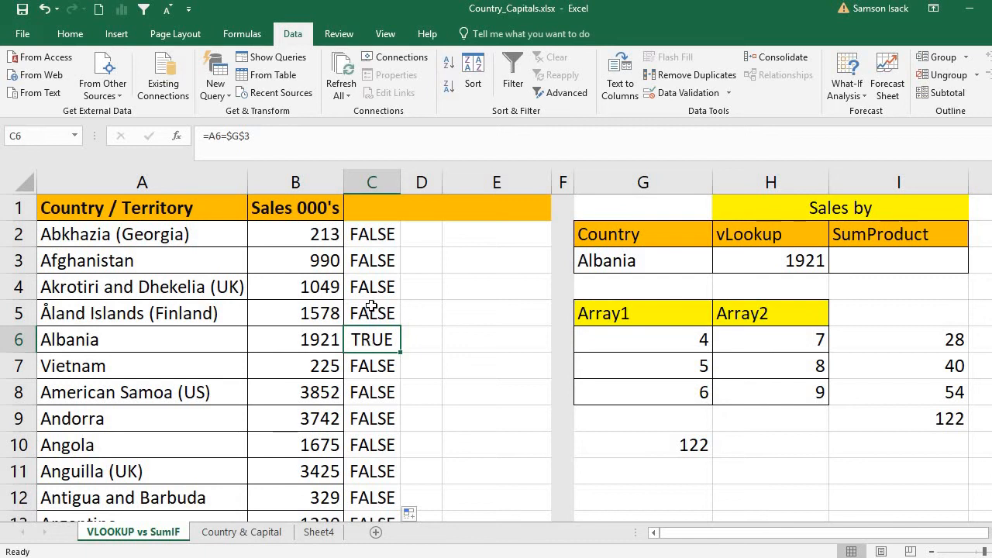
left_click(371, 316)
left_click(375, 236)
left_click_drag(368, 292, 368, 312)
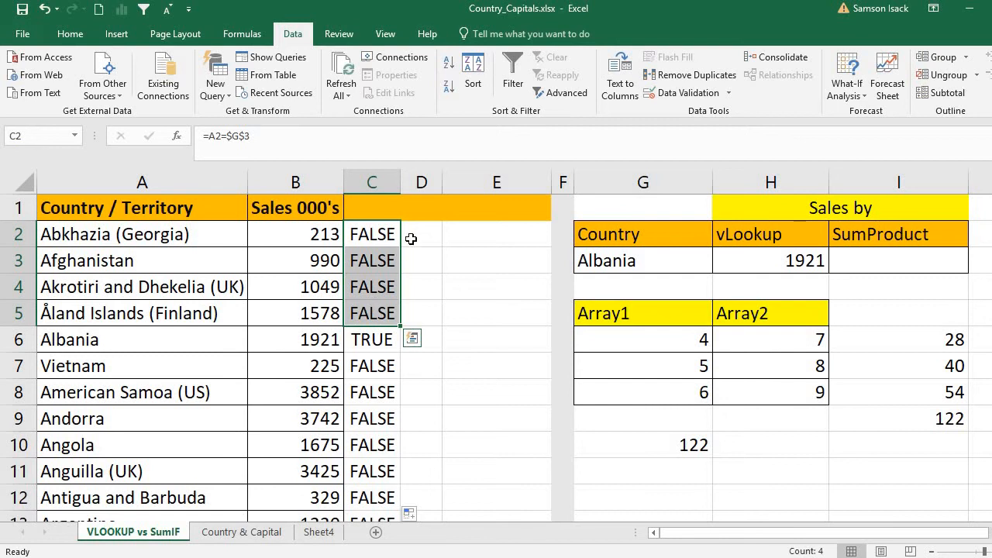
Enter the text heading =G3? in C1 above the country comparison column
left_click(375, 211)
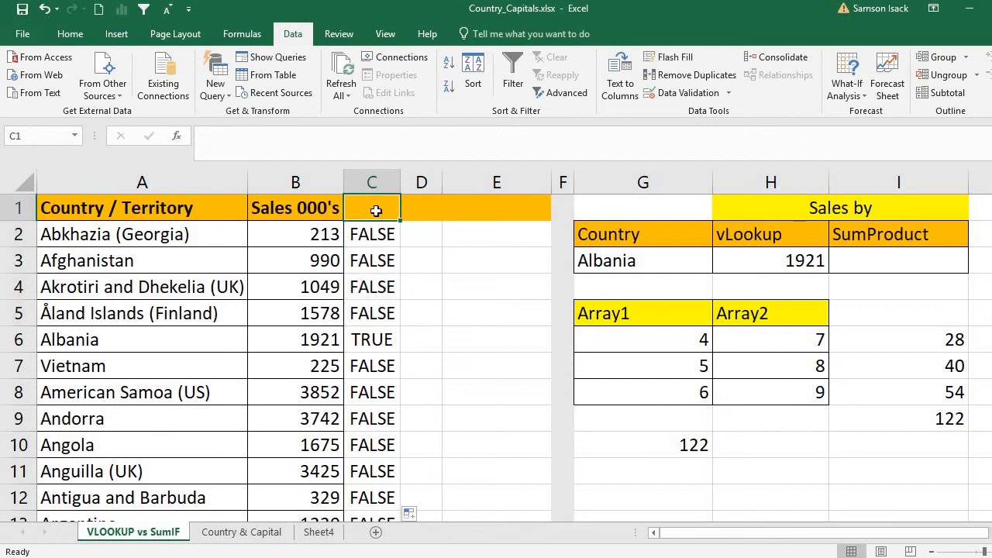
type("'-")
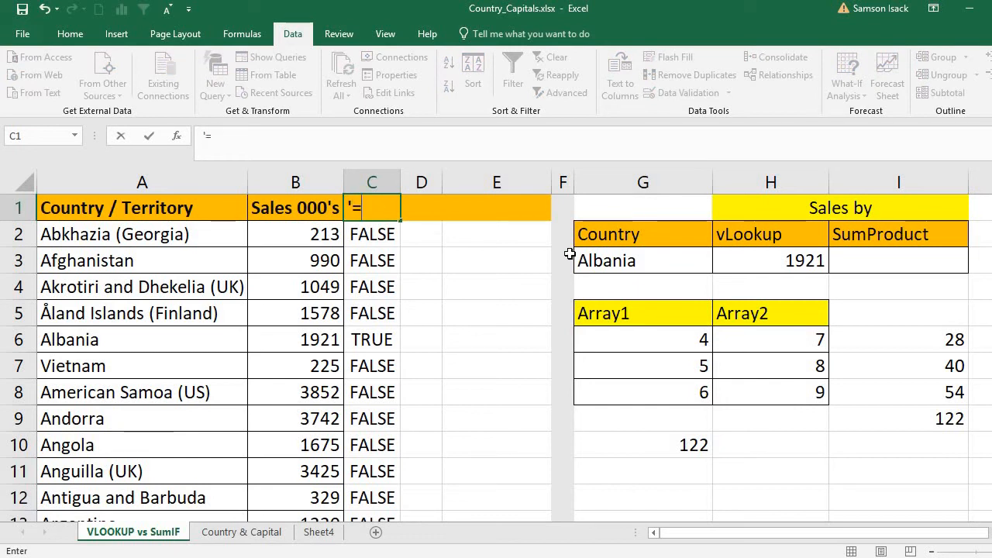
left_click(595, 261)
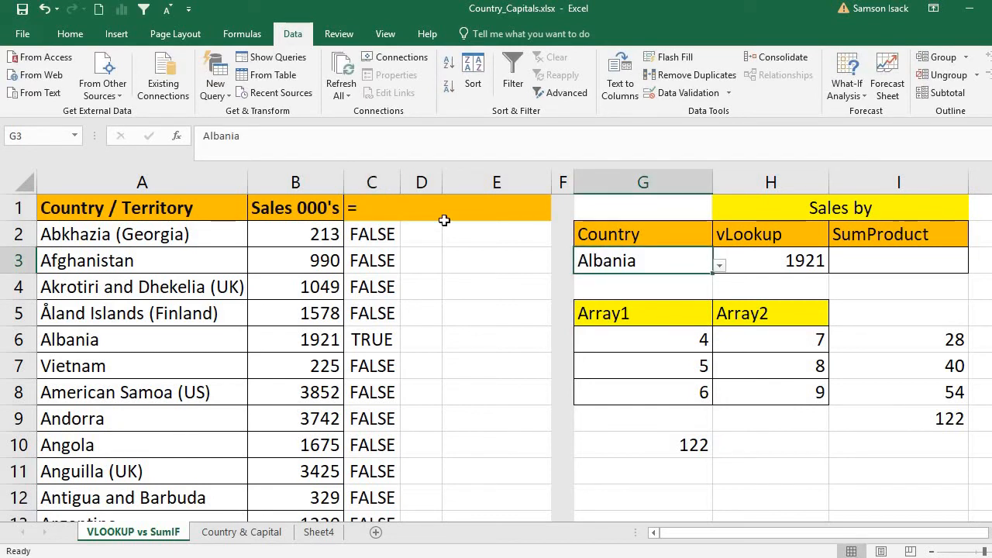
left_click(355, 206)
double_click(376, 208)
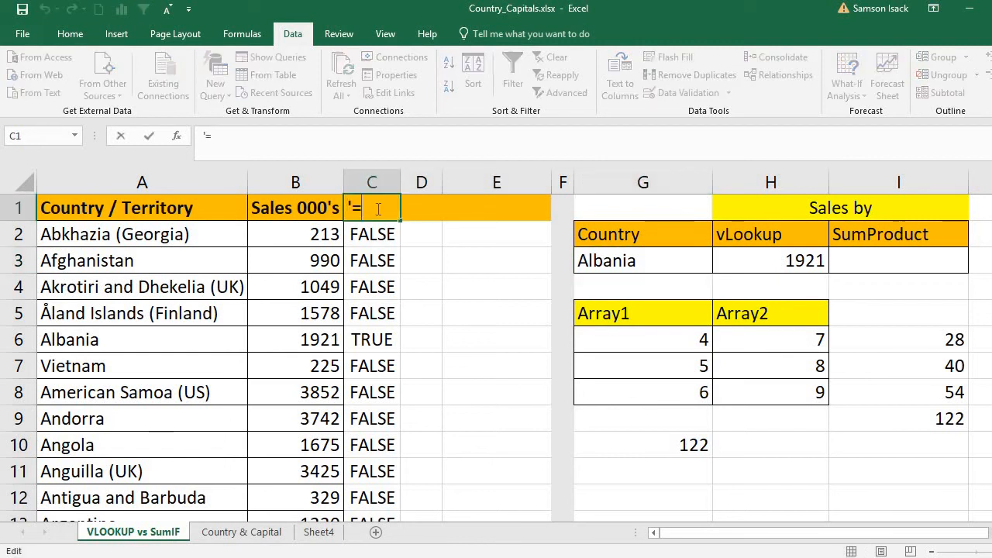
type("G3")
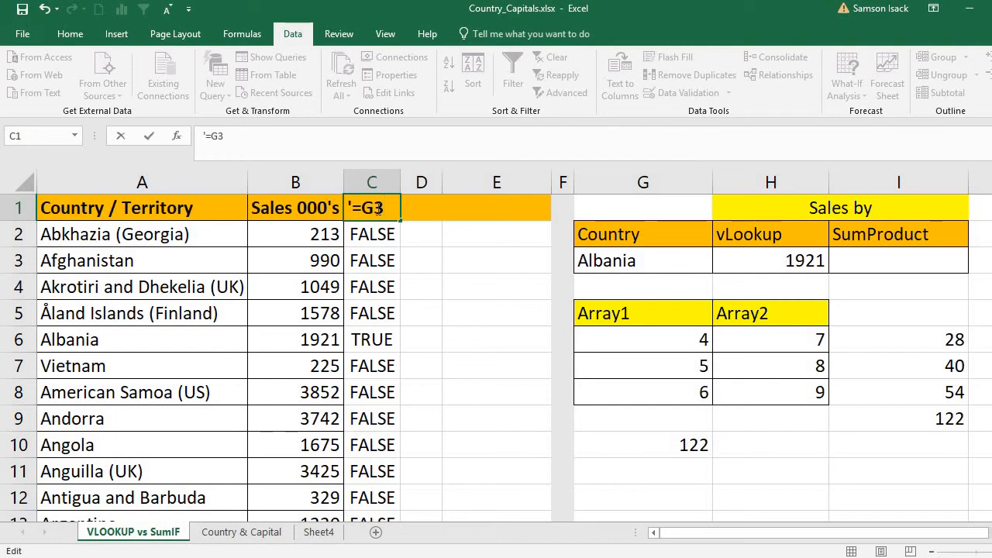
type("?")
key("Return")
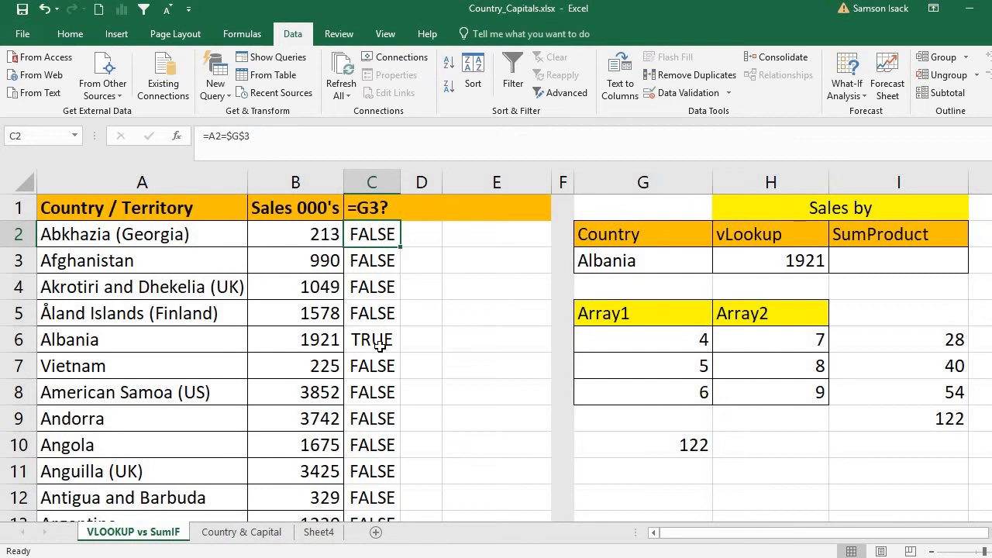
Enter the text heading -- in D1 for the column that converts the comparison results to numbers
left_click(417, 211)
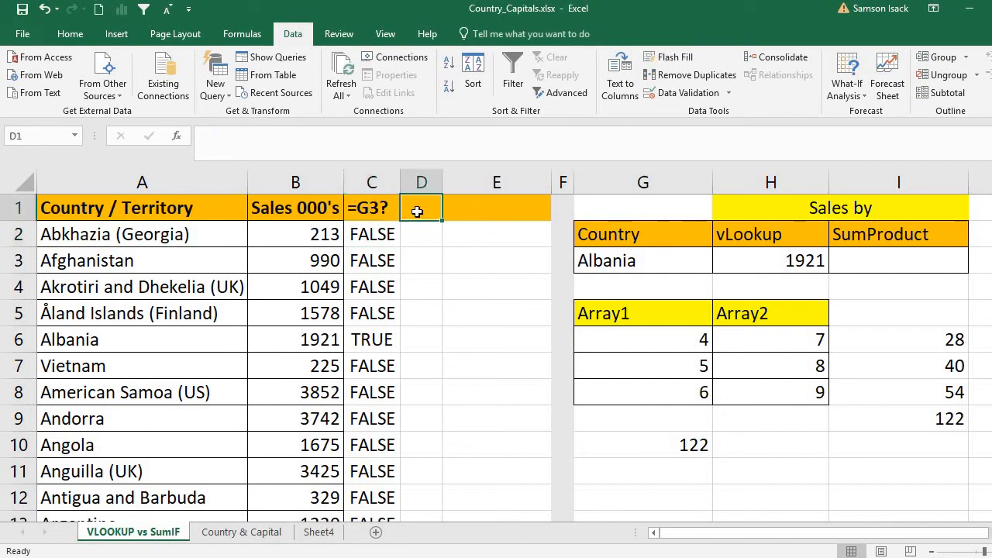
type("'--")
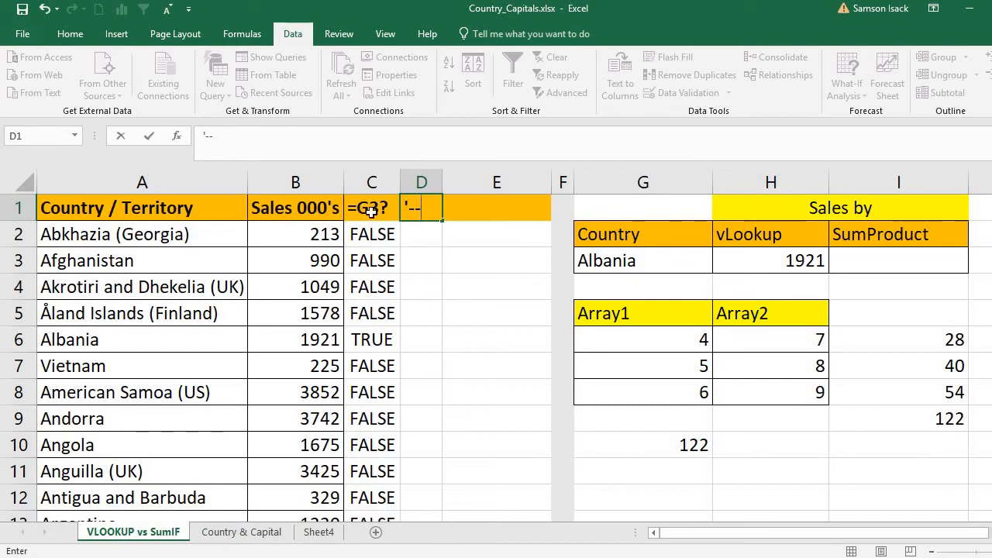
left_click(377, 236)
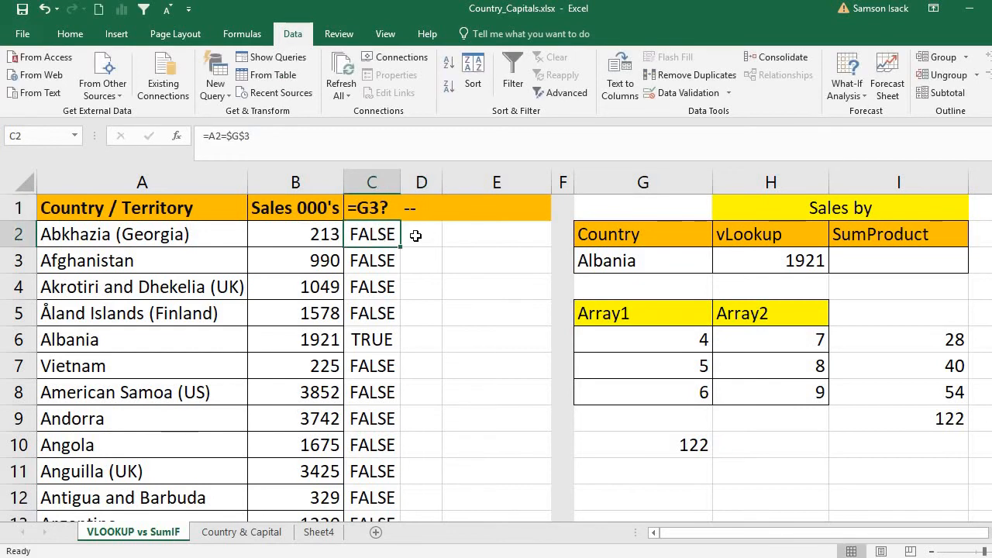
Enter the formula =--C2 in D2 and fill it down column D for all listed countries
left_click(416, 235)
type("=")
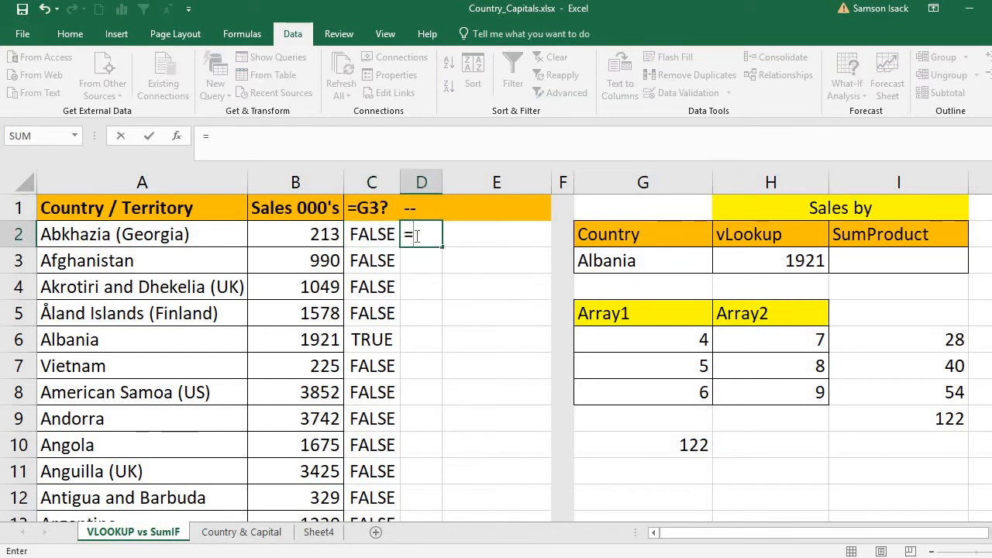
type("--")
left_click(387, 236)
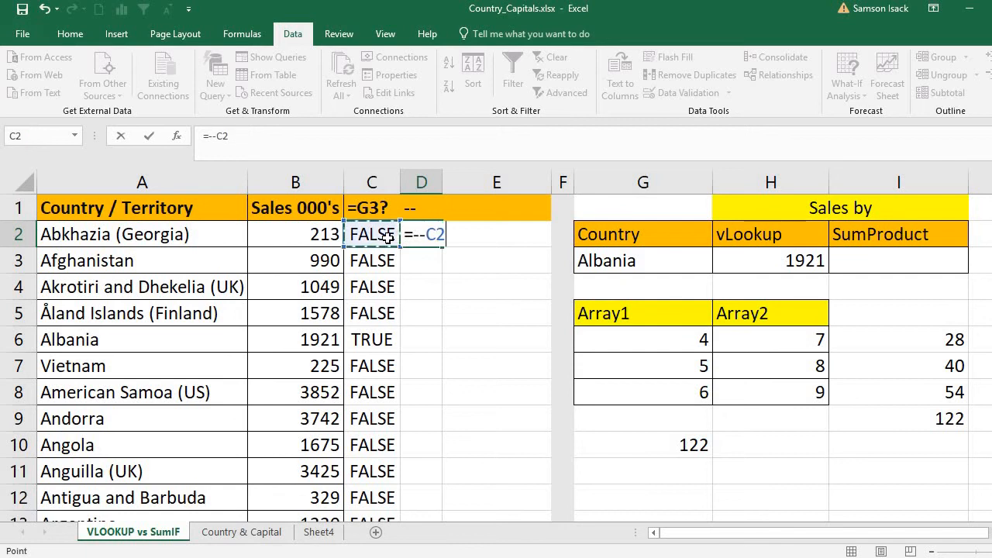
key("Return")
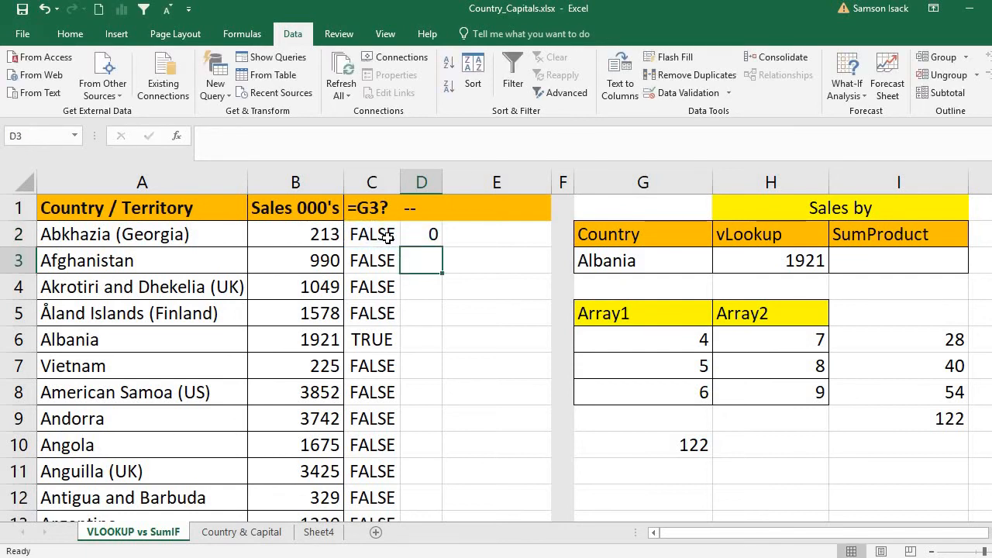
left_click(430, 233)
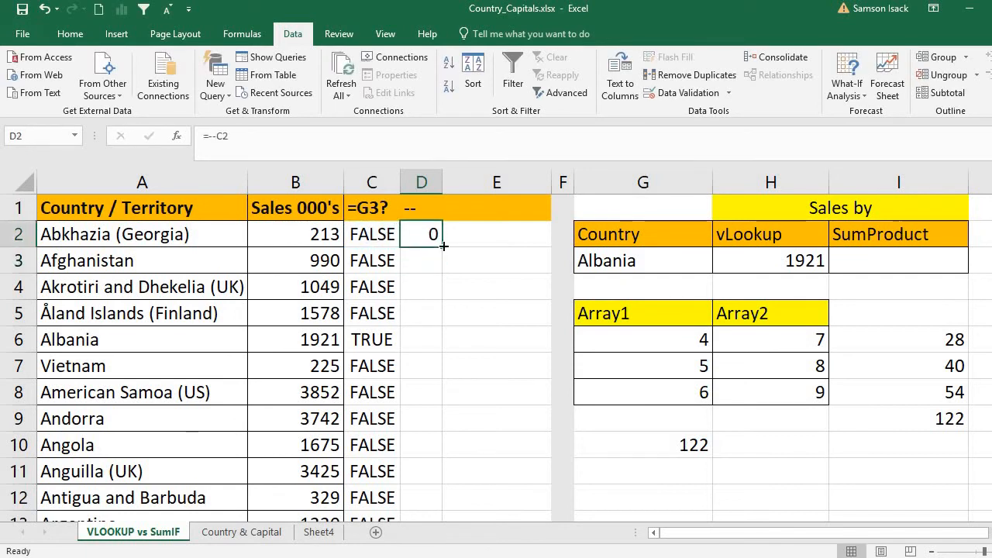
double_click(442, 246)
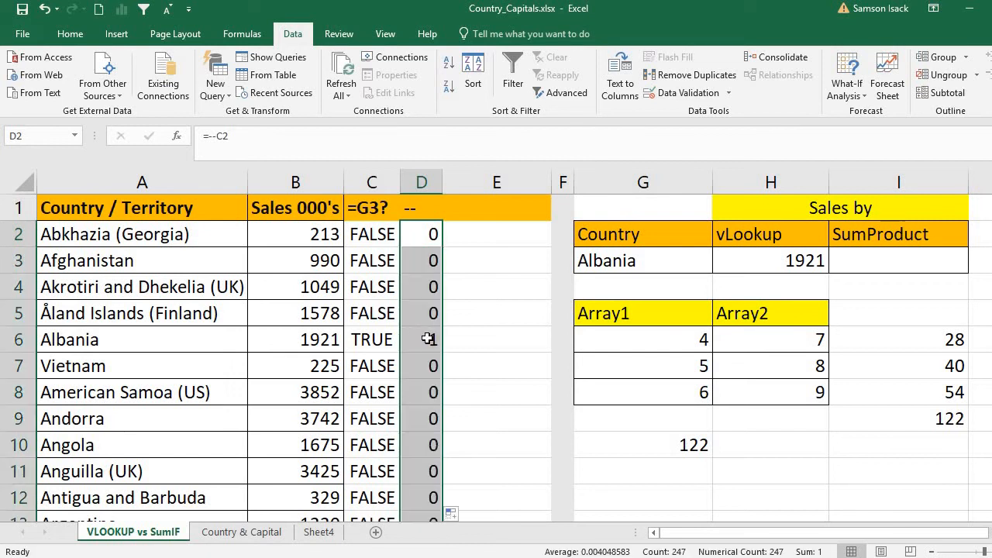
Examine the converted values in column D against the comparison results in column C and the sales figures in column B
left_click(430, 341)
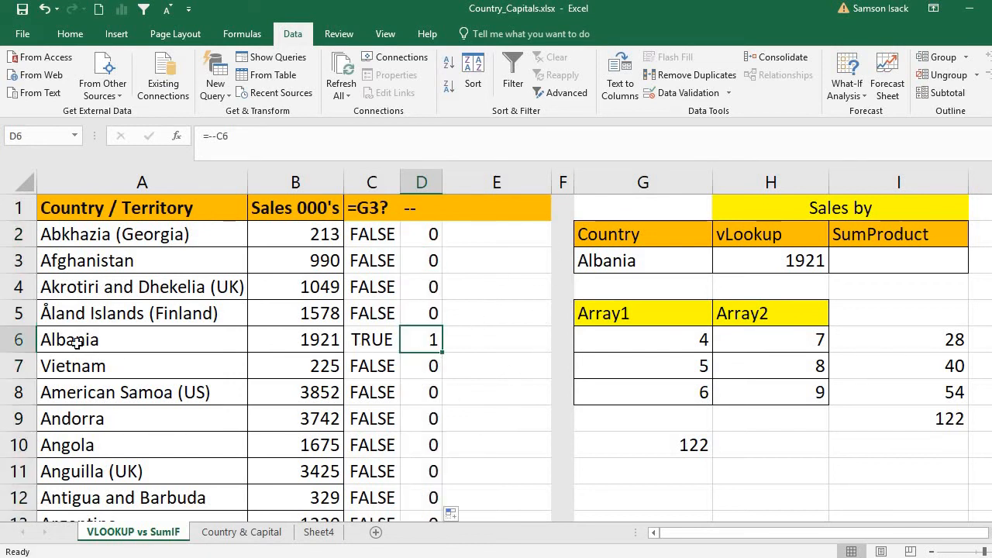
left_click(28, 336)
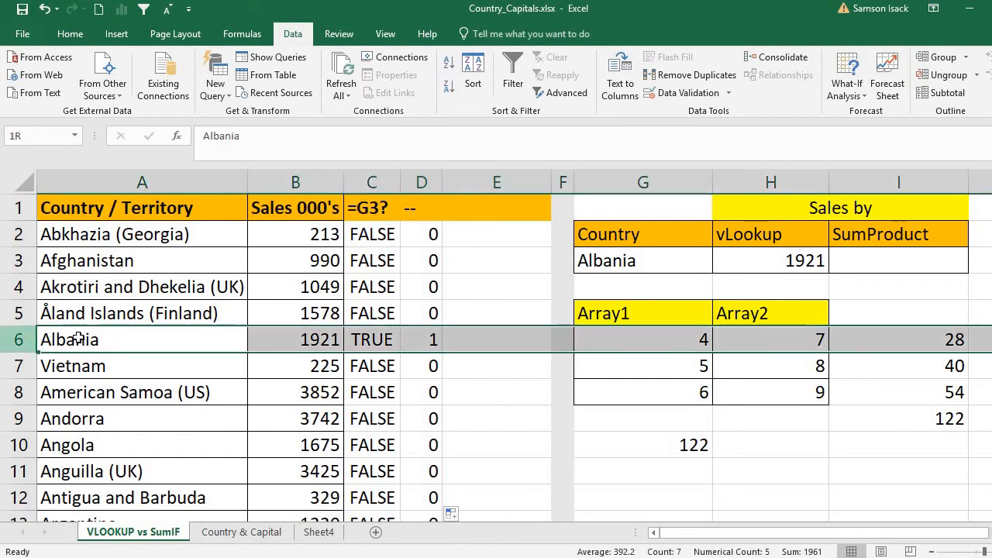
left_click(435, 343)
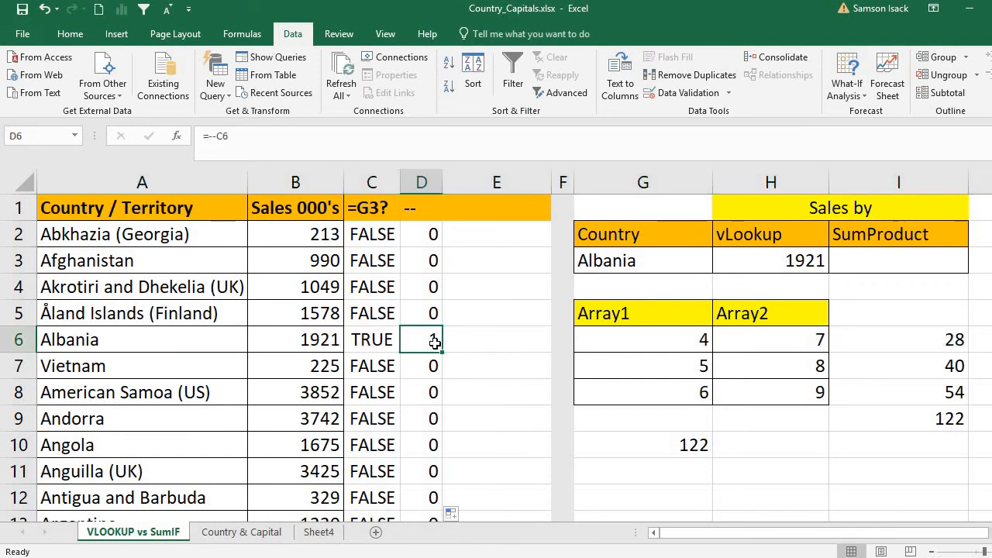
left_click_drag(434, 231, 420, 315)
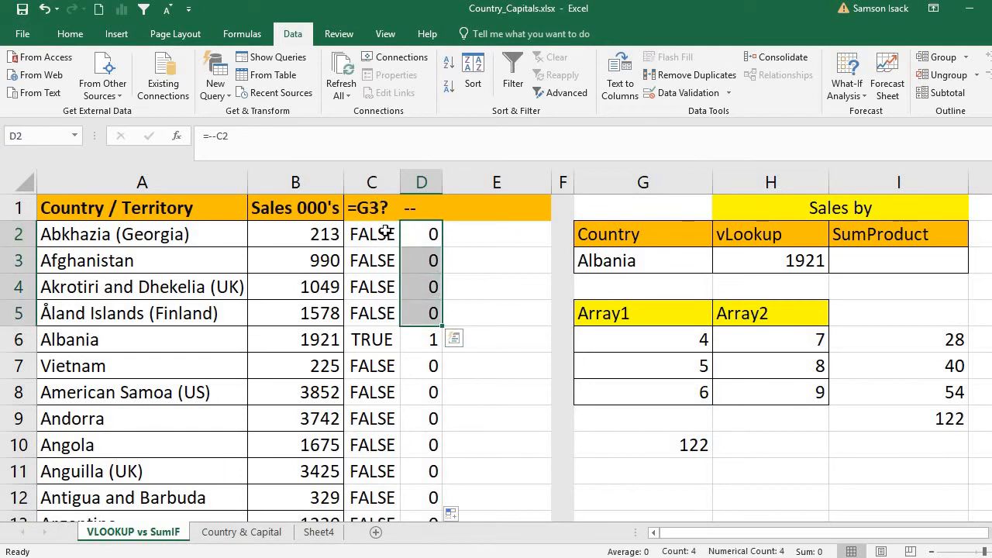
left_click(390, 231)
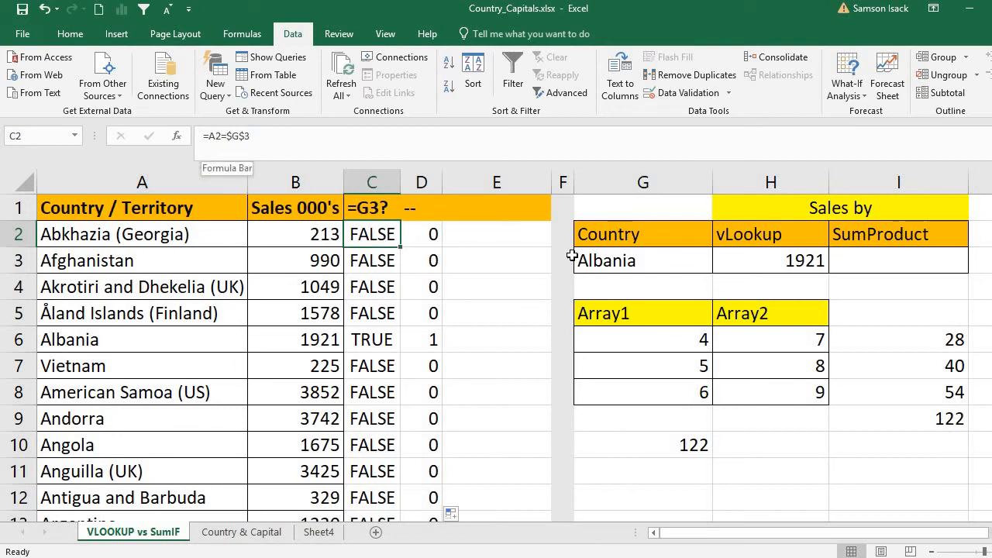
left_click(426, 235)
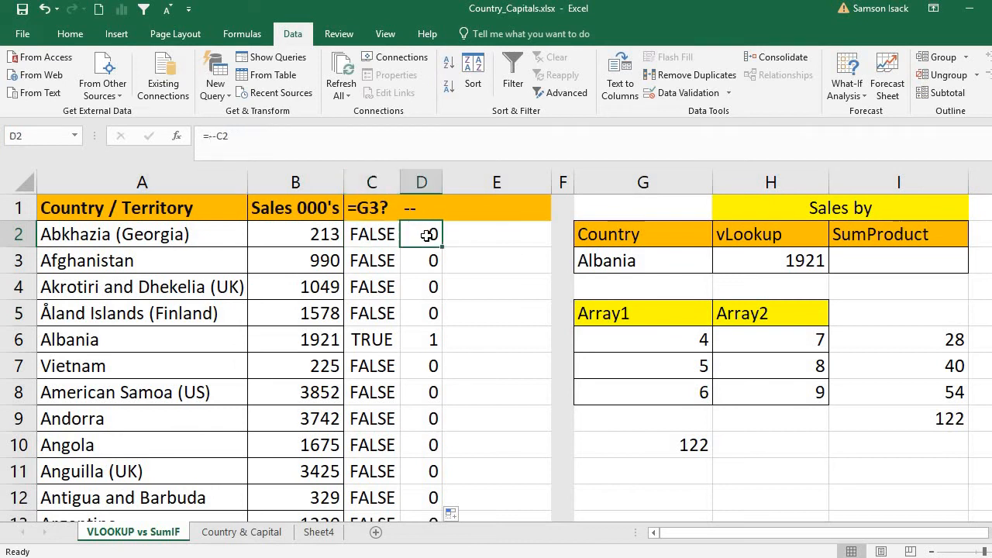
left_click(433, 339)
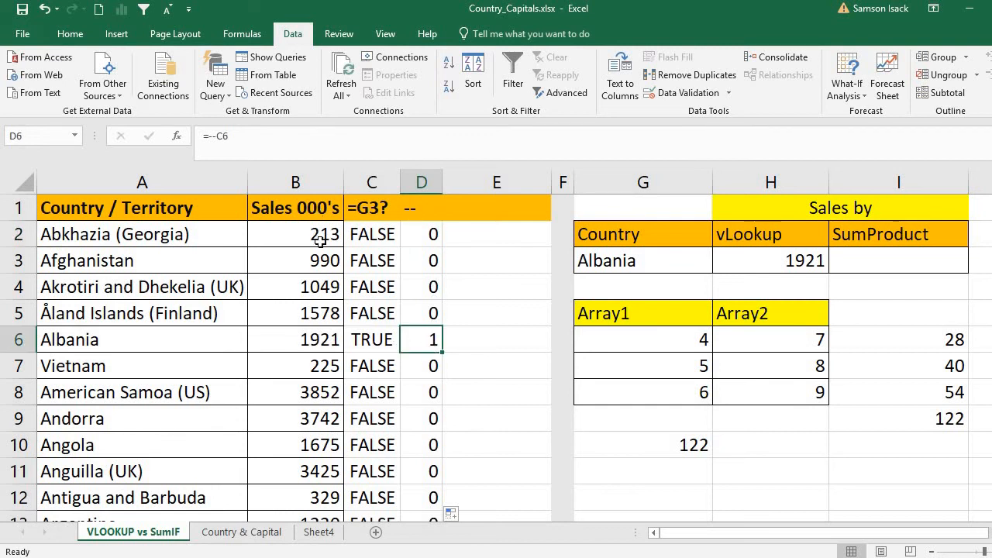
left_click(317, 183)
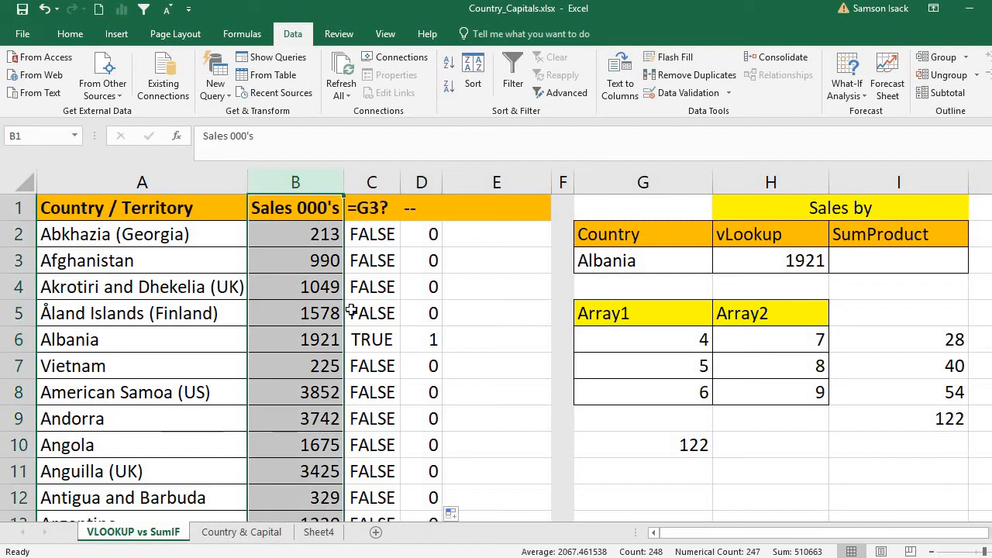
left_click(422, 184)
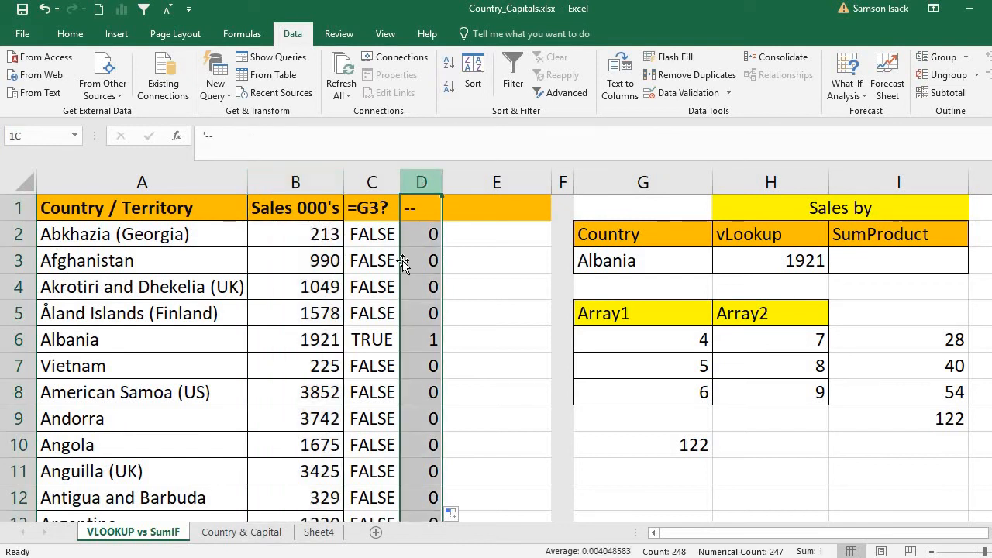
Enter the formula =B2*D2 in E2 to multiply the first country's sales by its converted match value
left_click(484, 237)
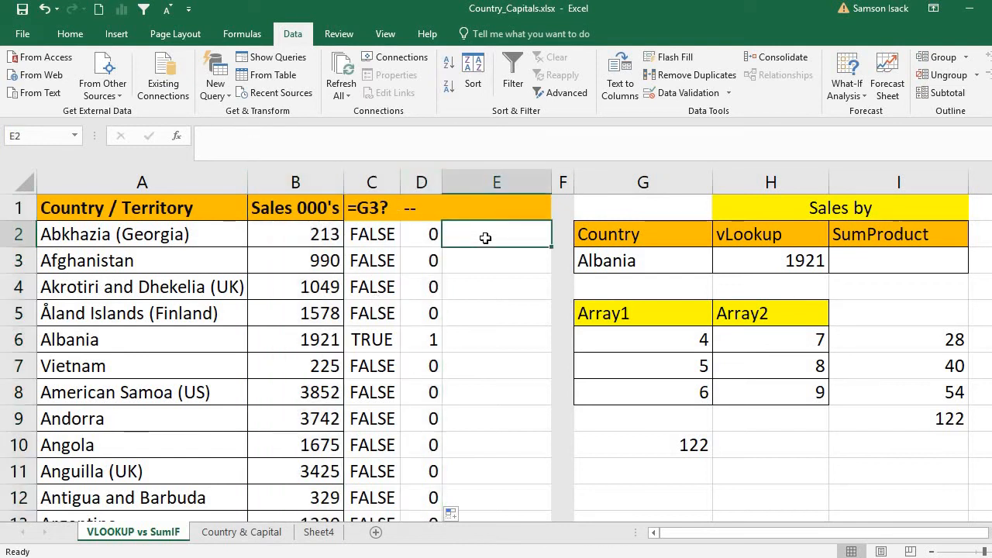
type("=")
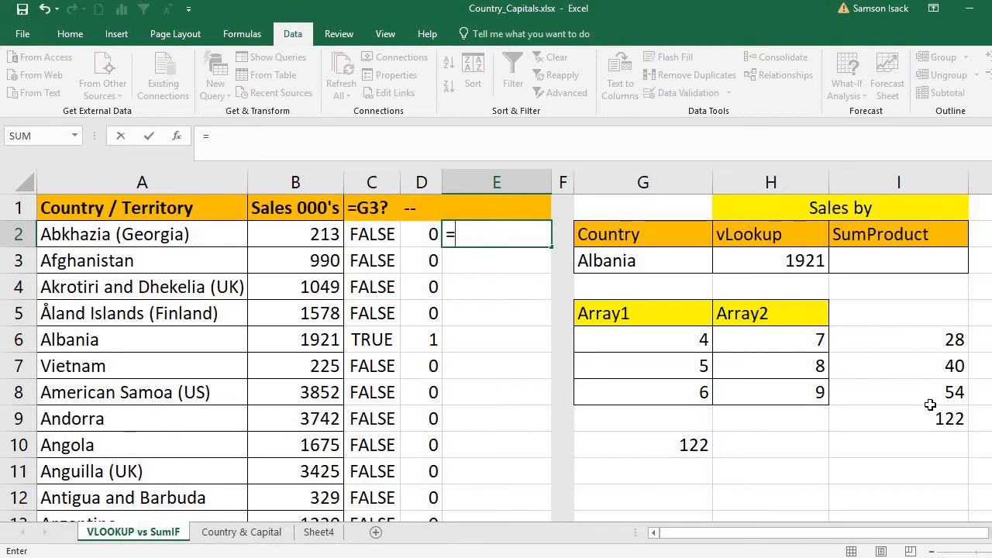
left_click(320, 235)
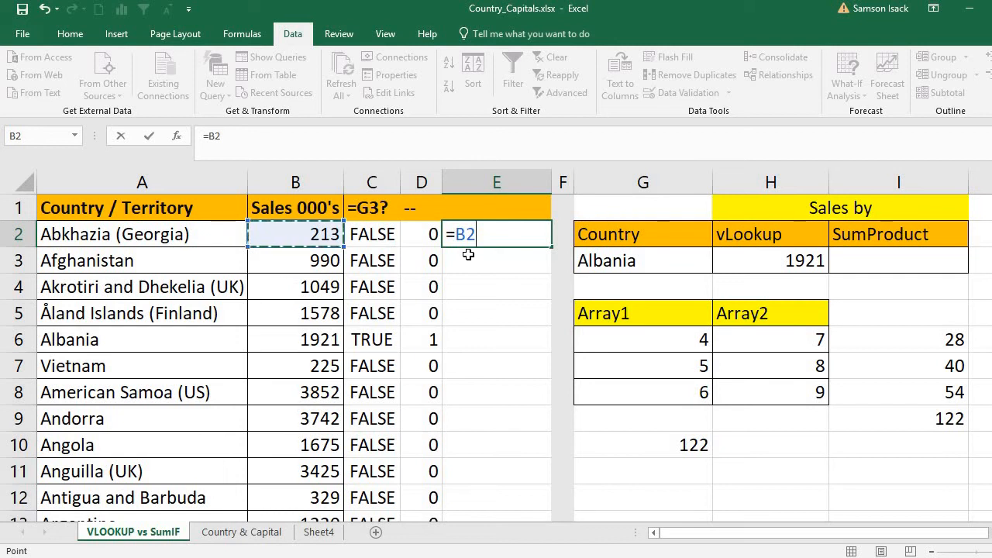
type("*")
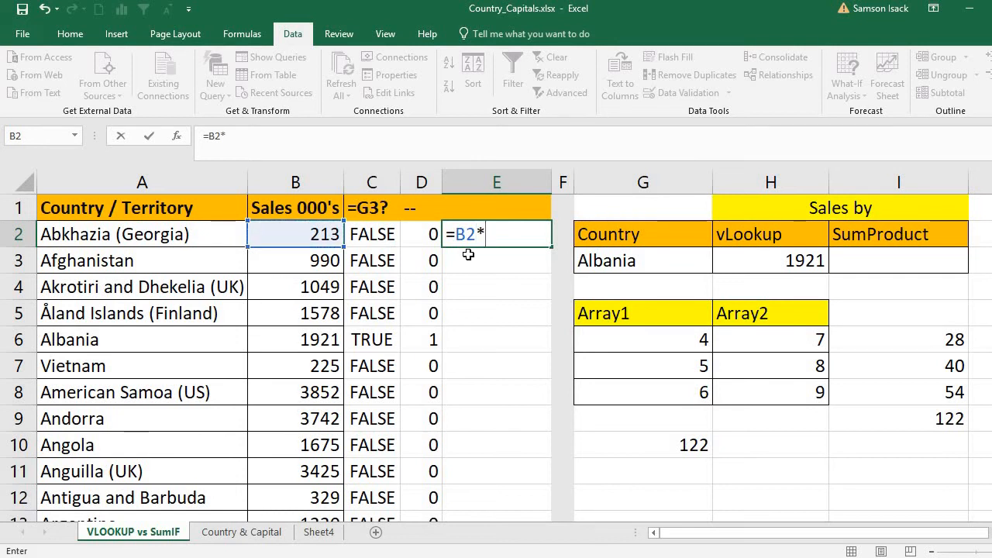
left_click(423, 237)
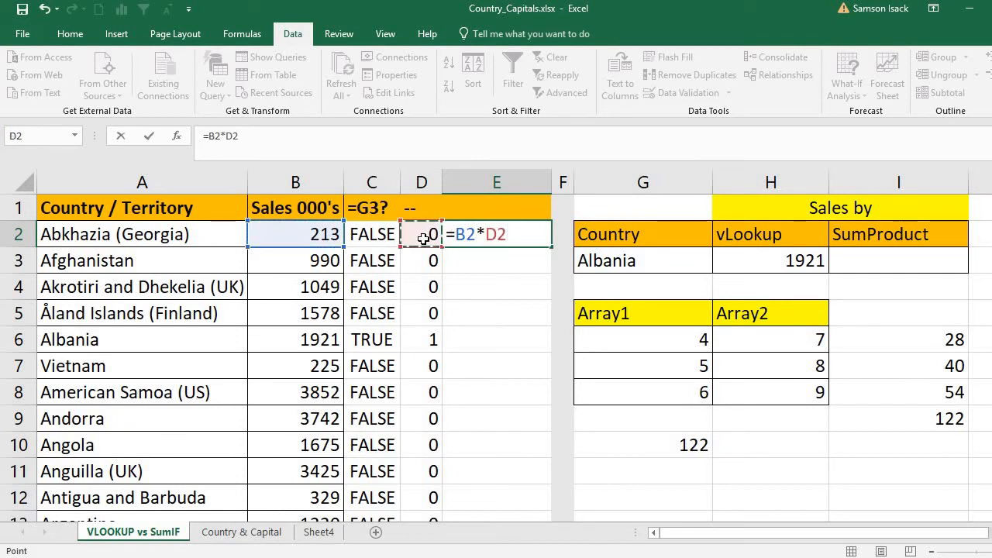
key("Return")
left_click(465, 235)
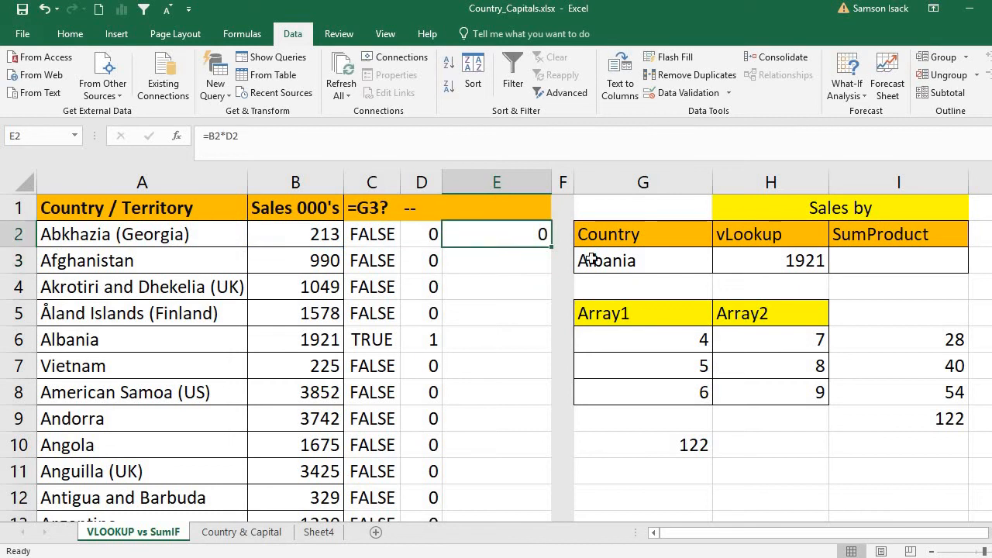
Fill the E2 multiplication formula down column E for all listed countries and check Albania's product against columns B and D
double_click(553, 247)
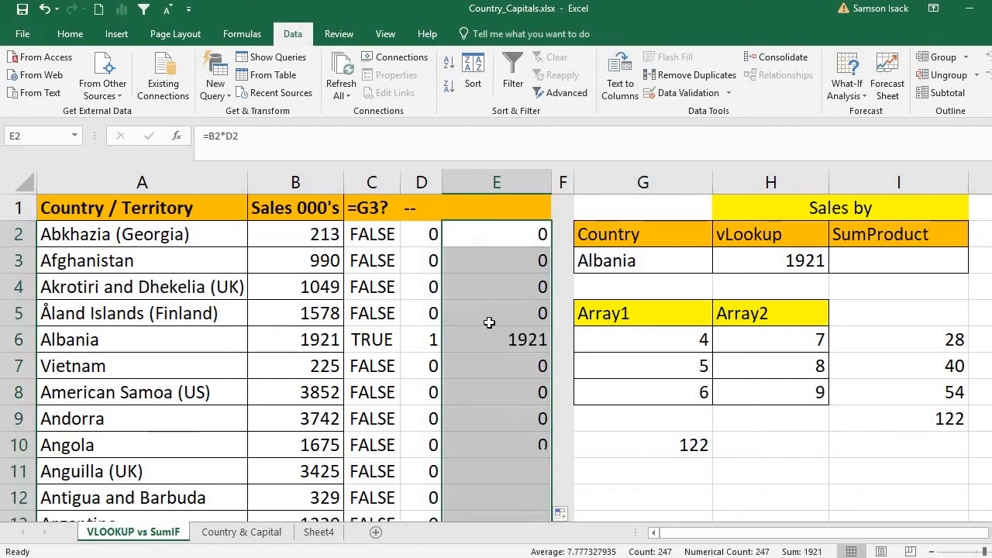
left_click(487, 338)
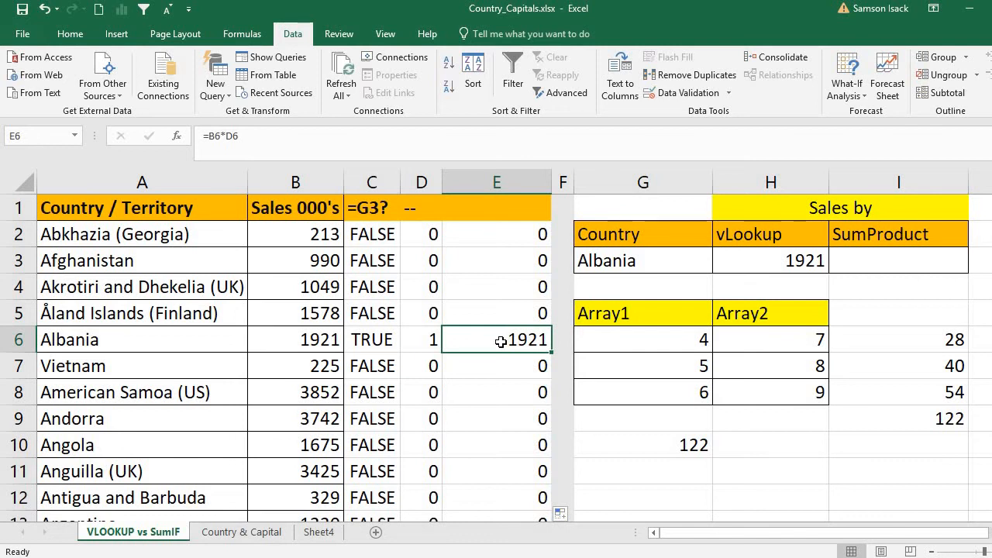
left_click(310, 180)
left_click(424, 182)
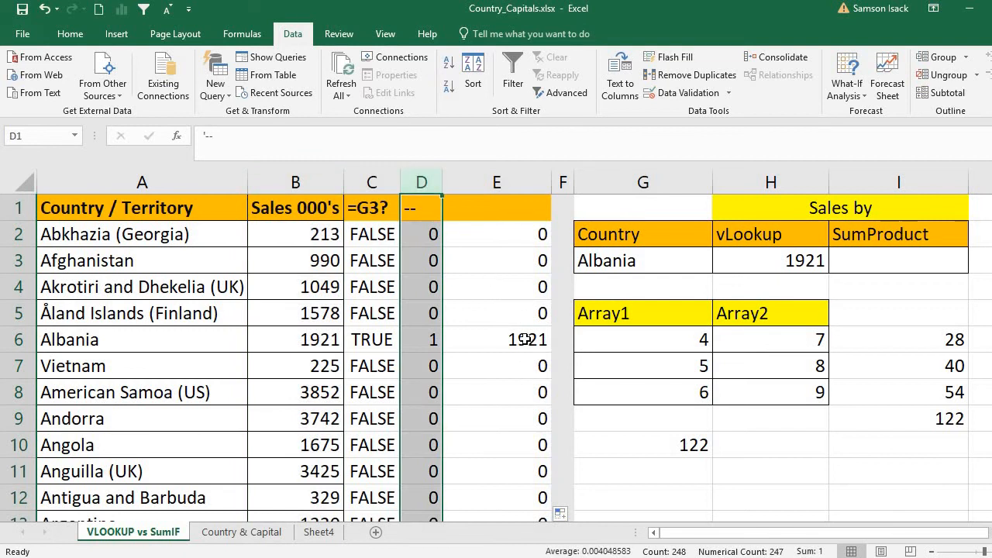
left_click(498, 342)
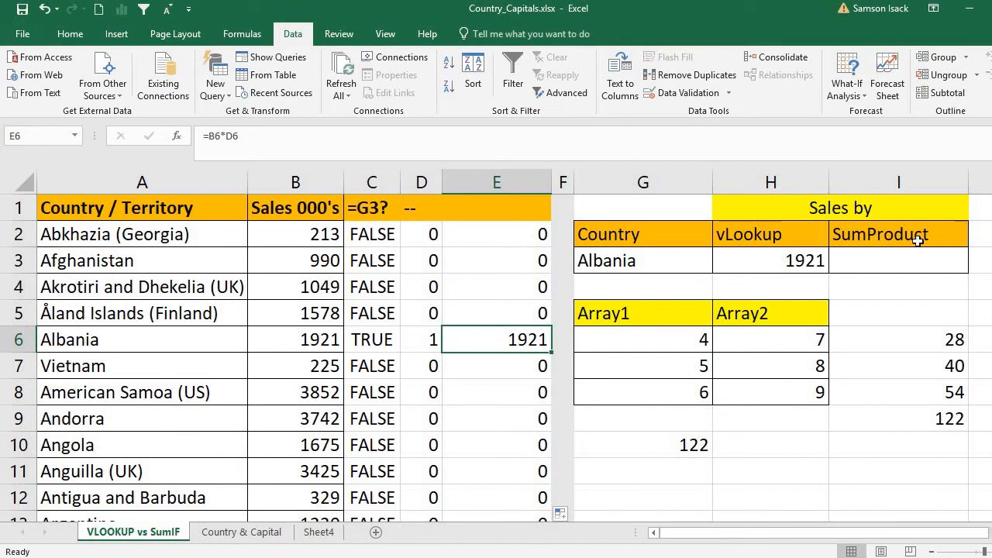
Enter =SUM(E2:E248) in E249, below the last country, to total the multiplied values in column E
left_click_drag(991, 199, 990, 491)
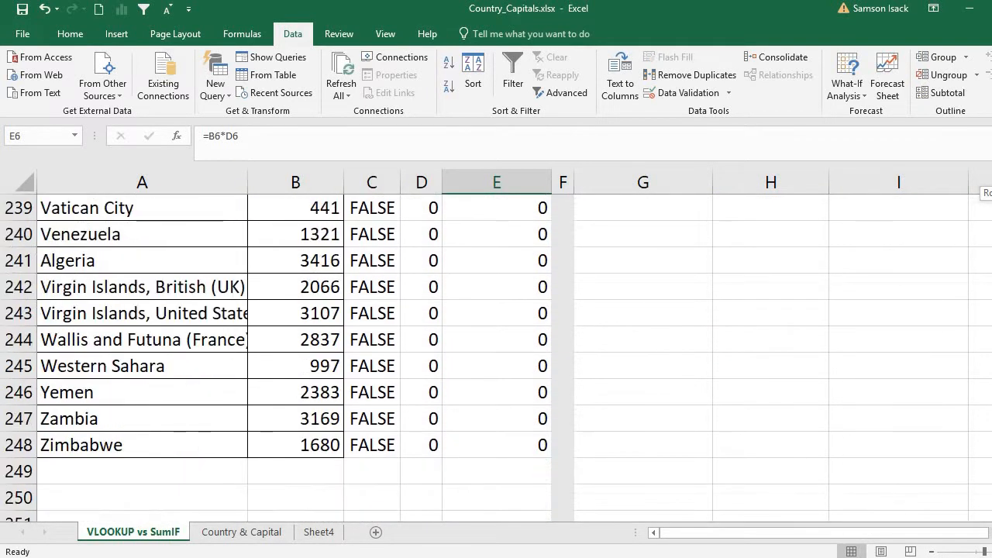
left_click(522, 469)
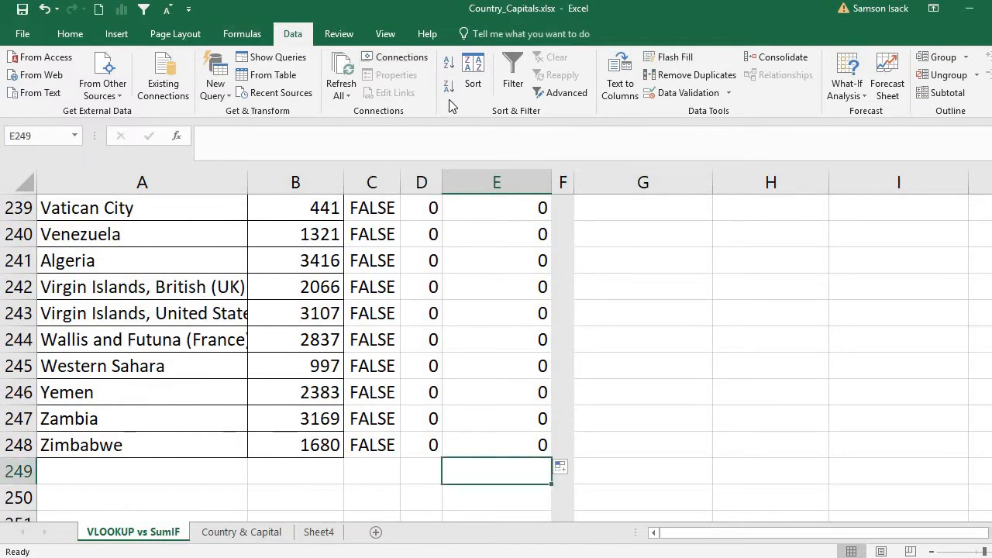
type("=S")
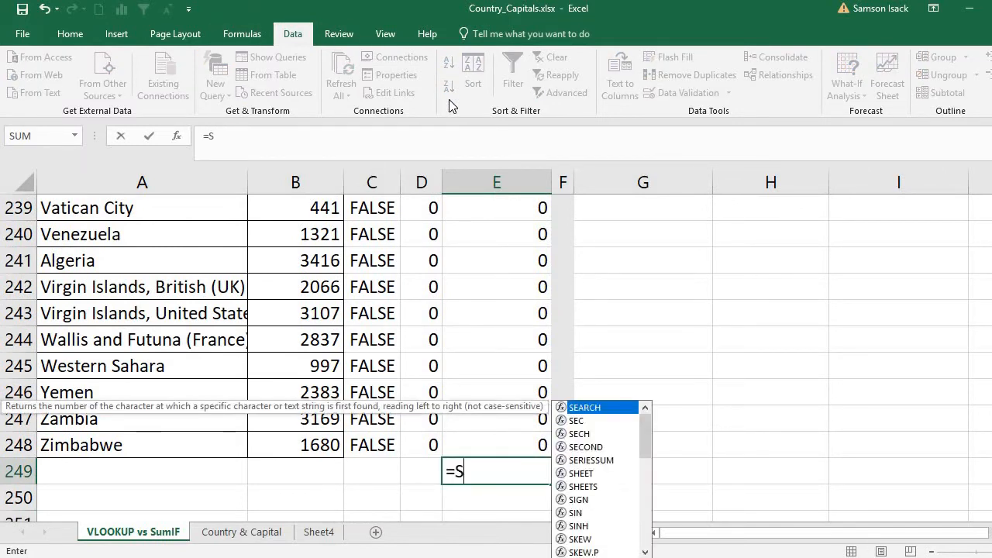
type("UM(")
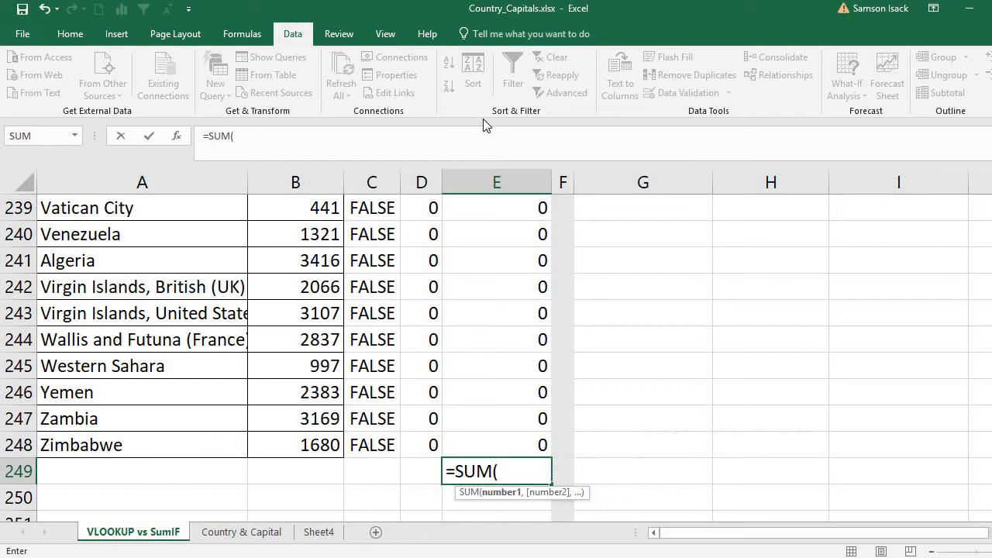
left_click_drag(502, 446, 536, 246)
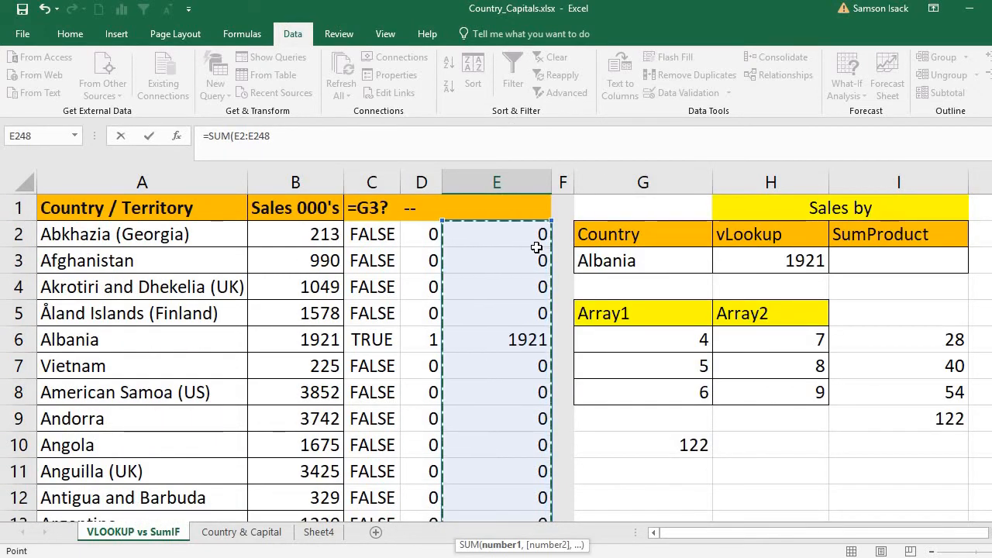
key("Return")
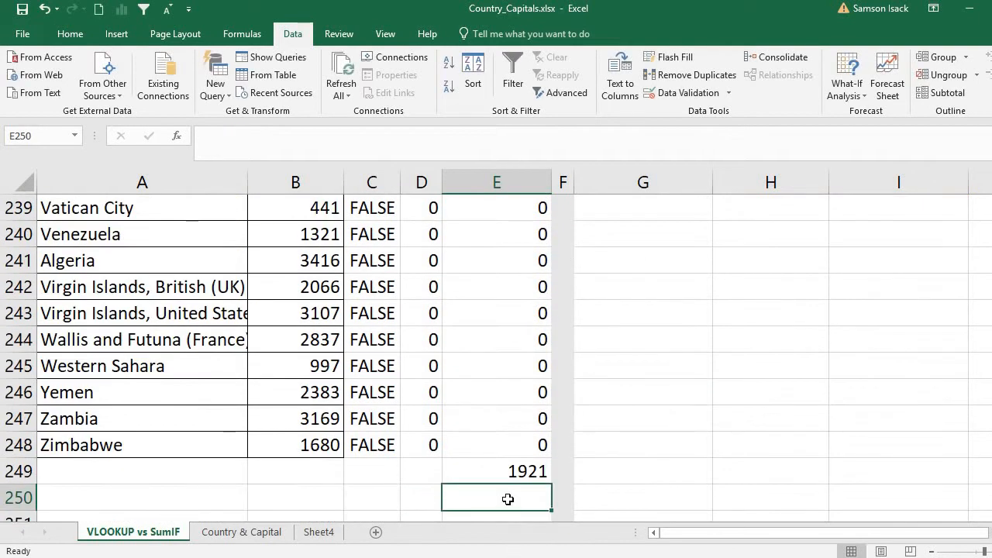
left_click(528, 471)
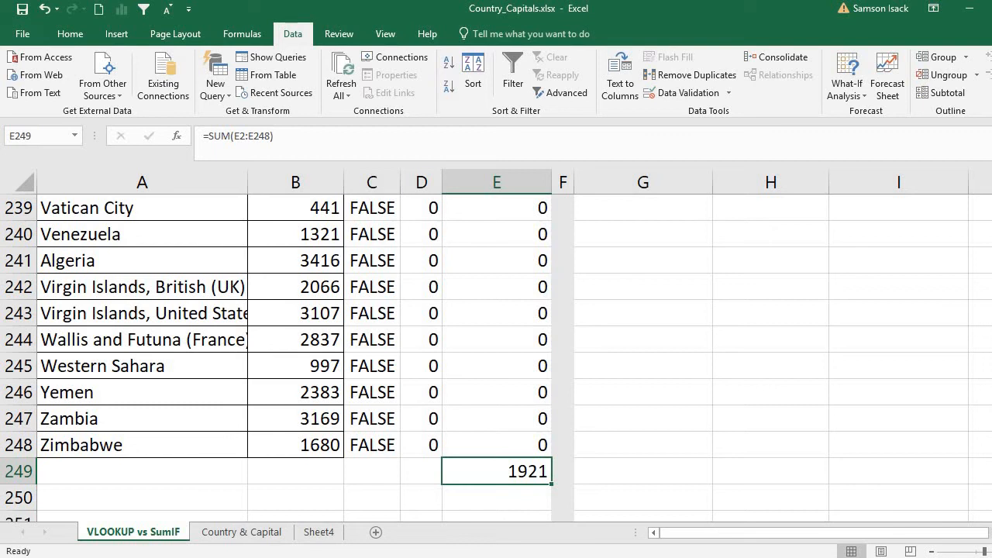
left_click_drag(991, 500, 991, 190)
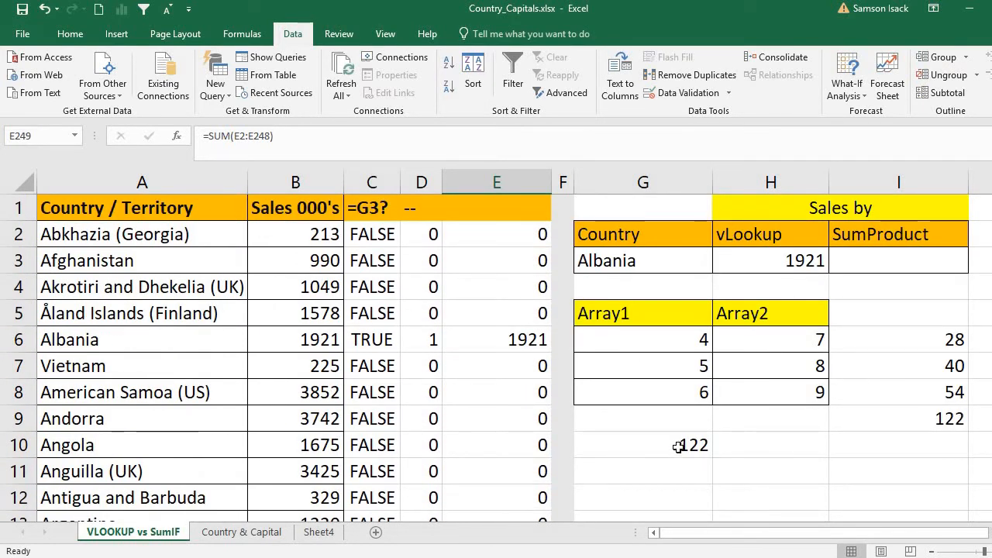
left_click(881, 257)
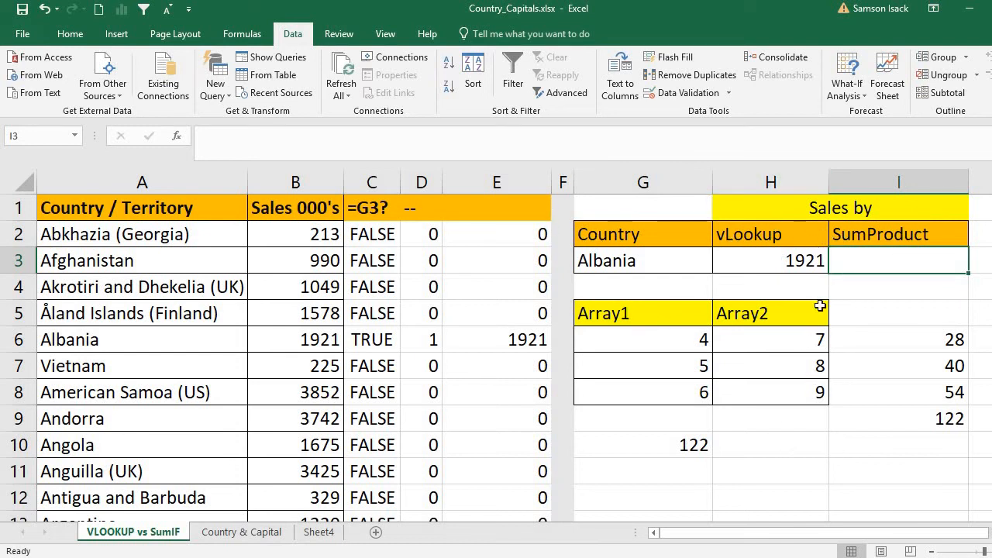
double_click(884, 258)
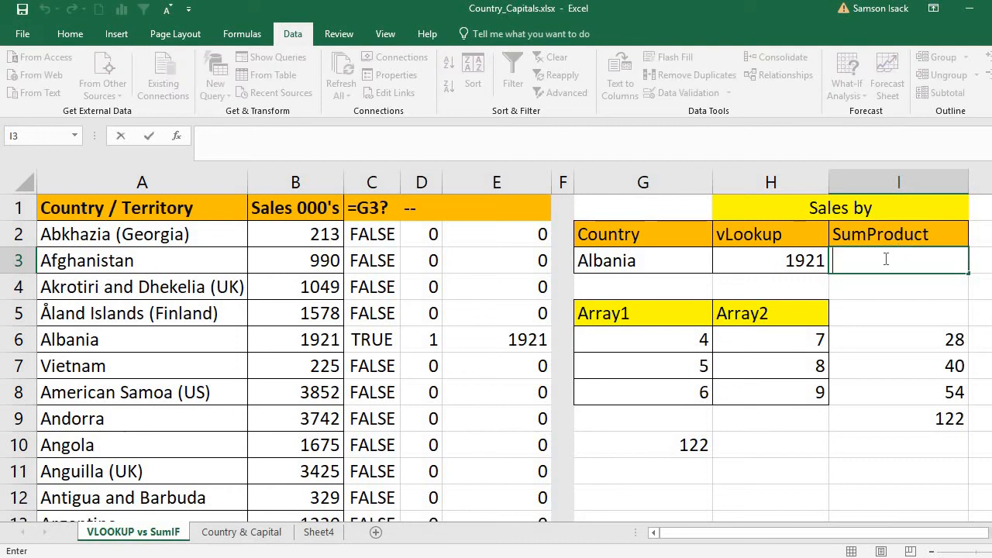
type("=SUM")
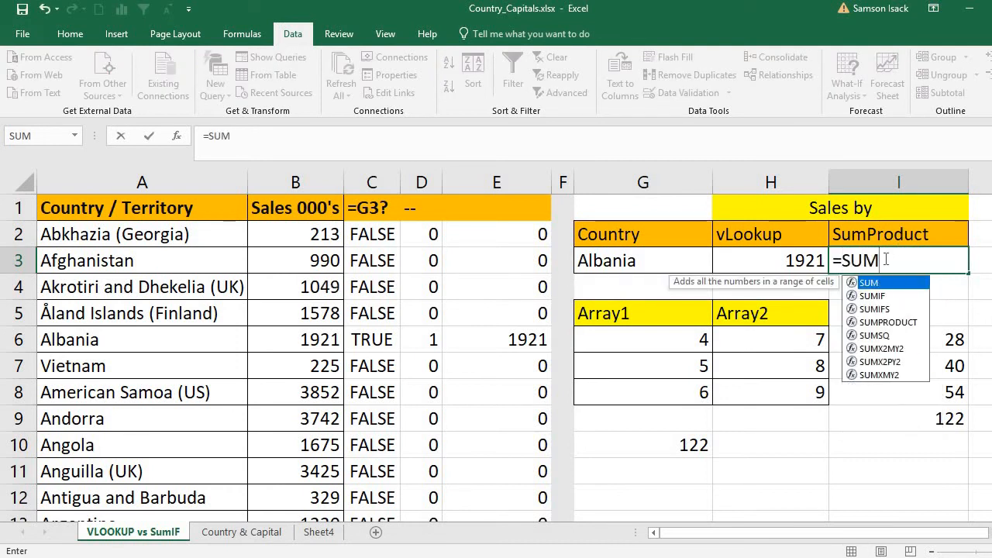
type("PRODU")
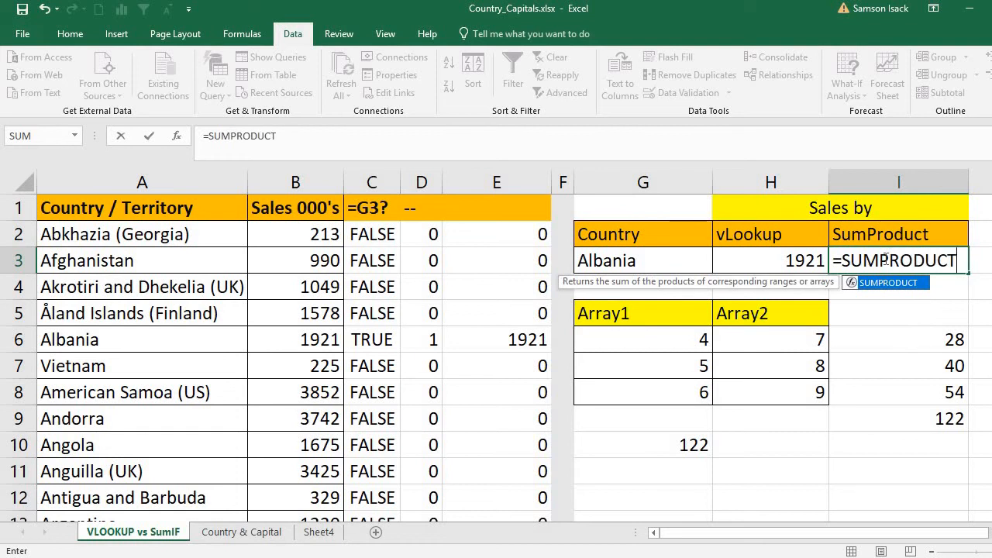
type("CT(")
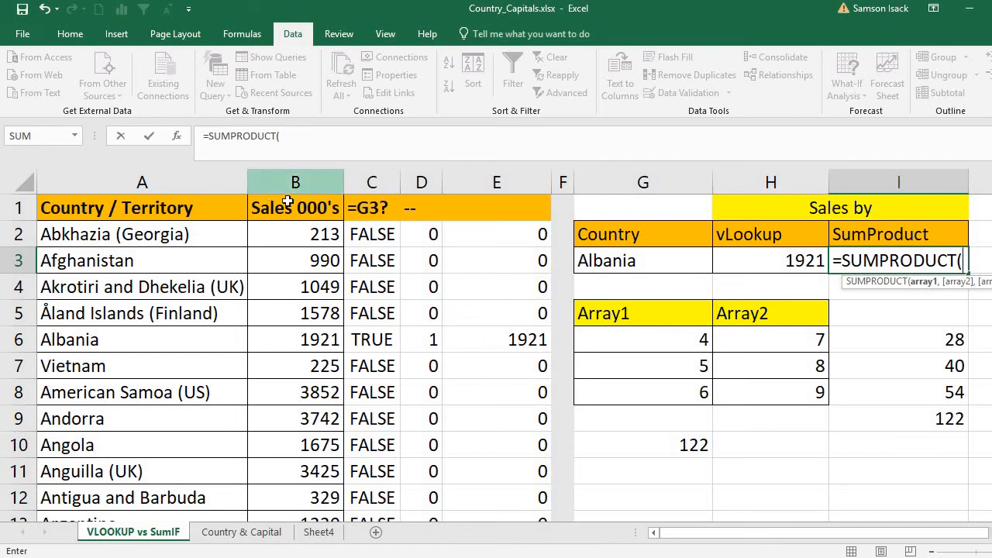
left_click(314, 234)
key("ctrl+shift+Down")
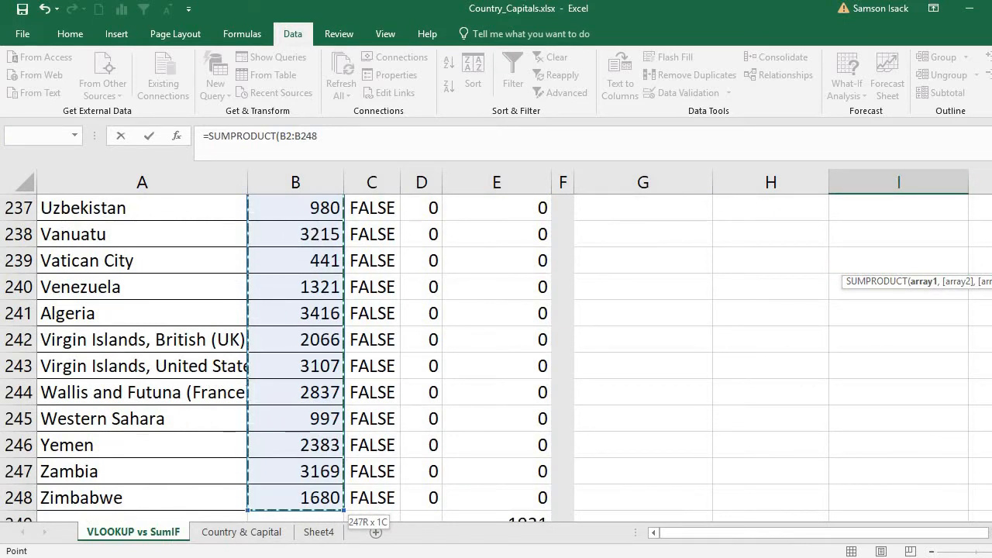
key("ctrl+BackSpace")
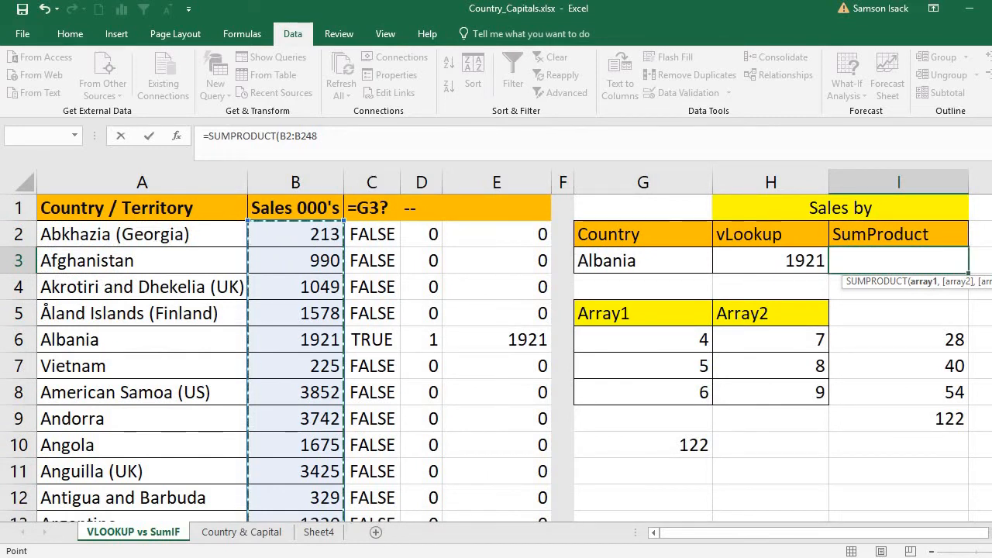
scroll(496, 357, "down", 1)
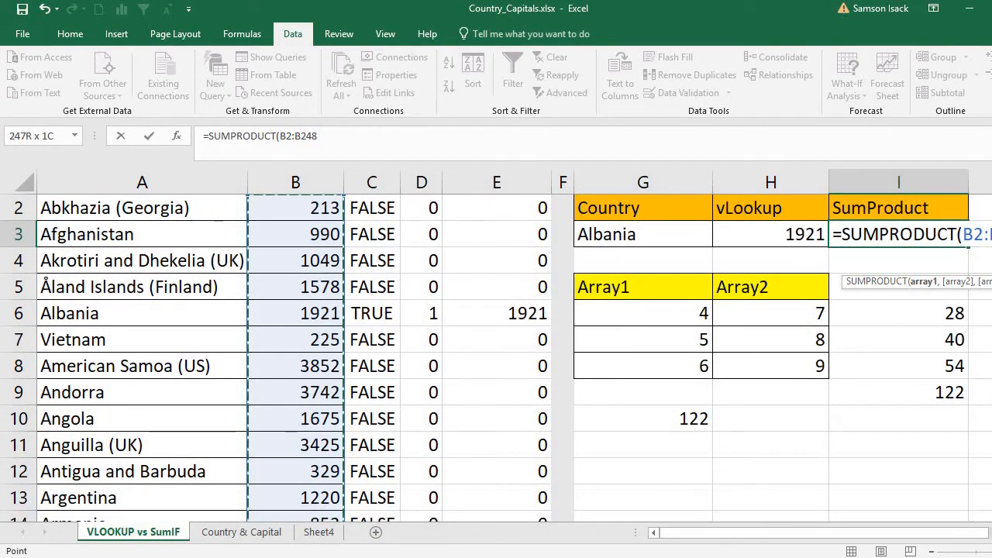
scroll(496, 357, "up", 1)
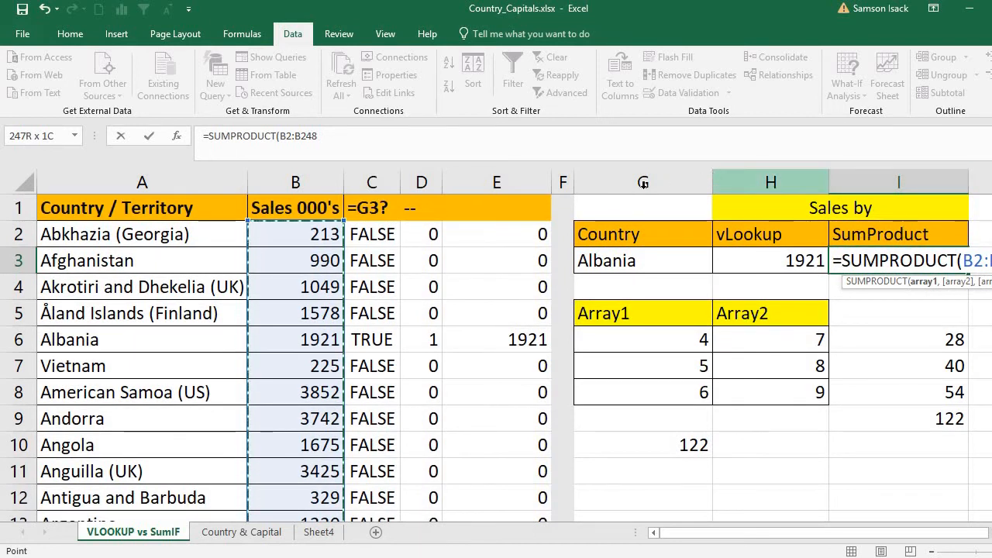
left_click(707, 179, "shift")
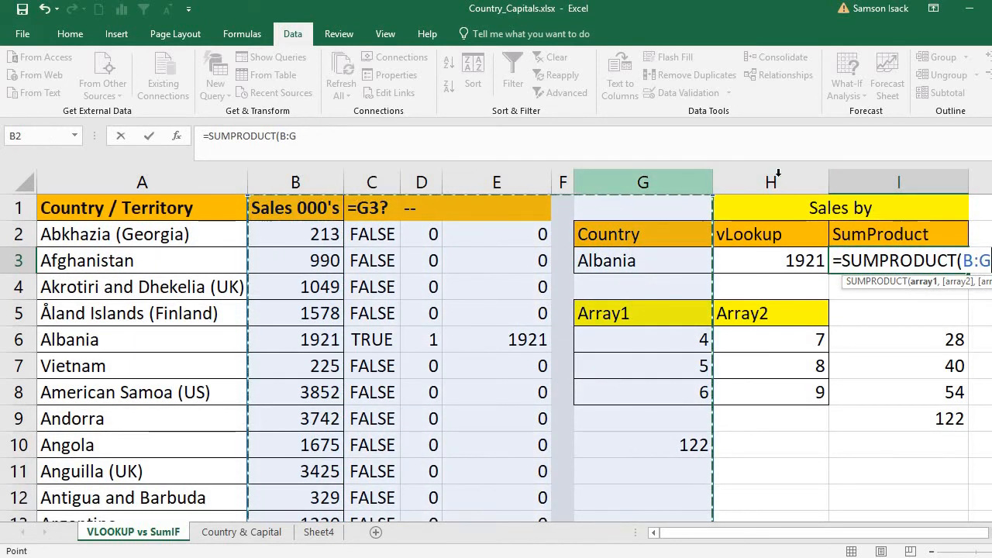
key("BackSpace")
key("BackSpace")
key("BackSpace")
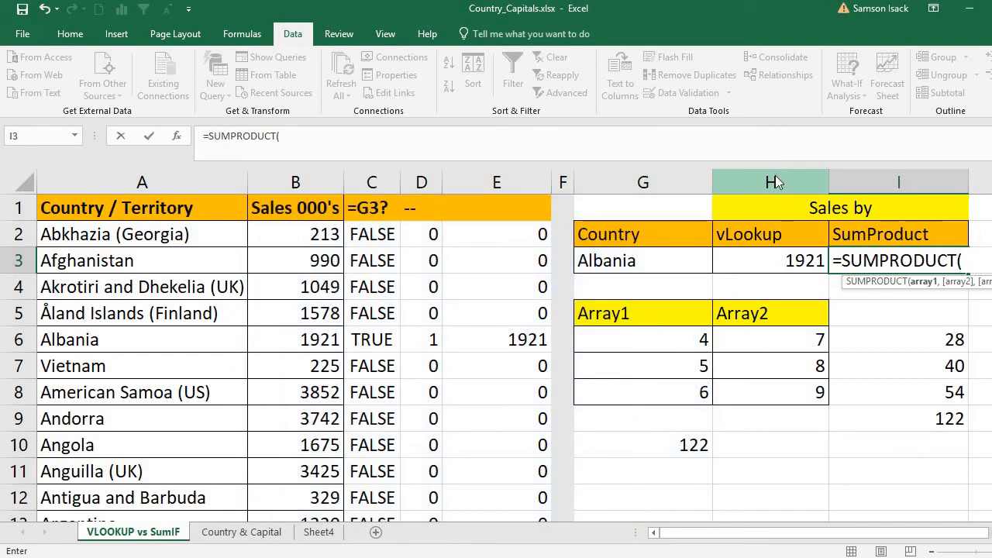
key("Return")
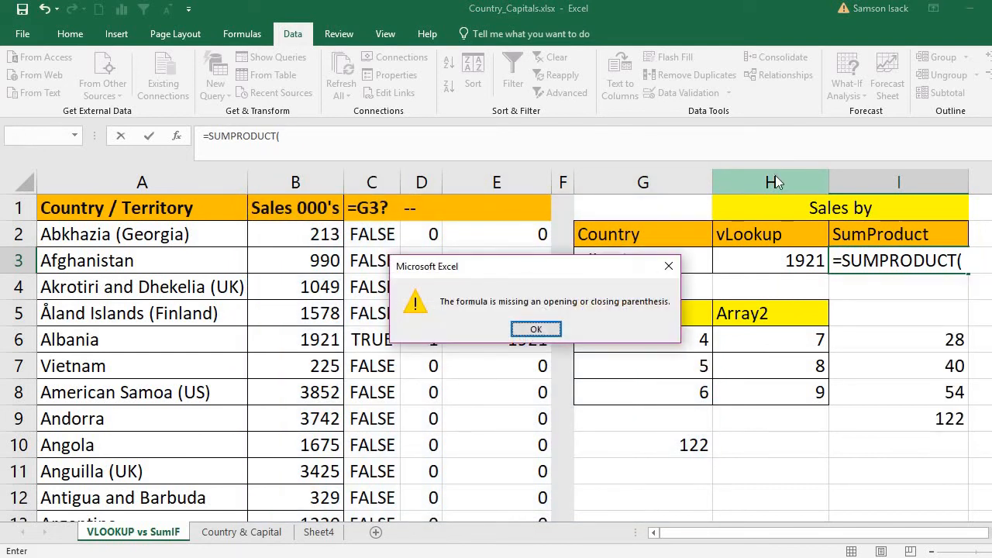
left_click(536, 329)
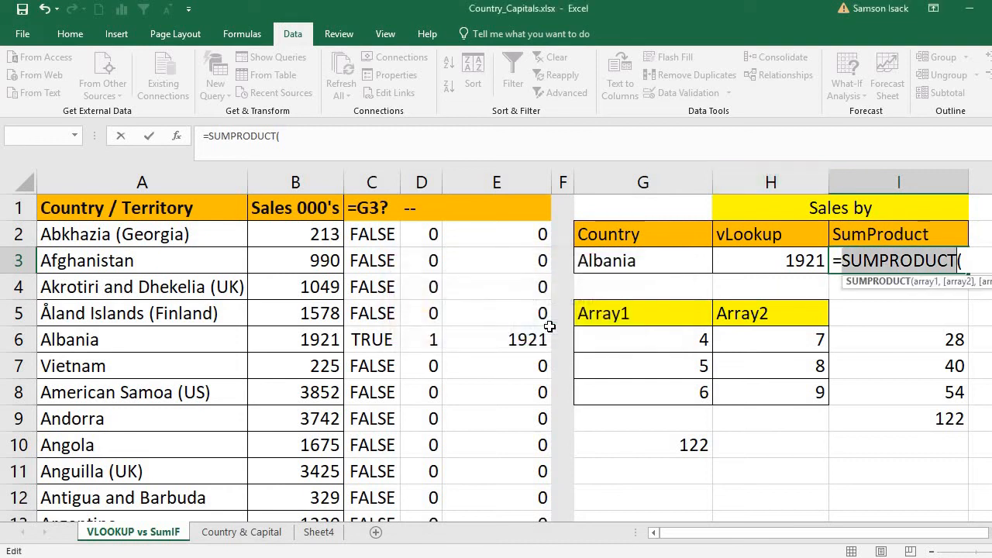
left_click(545, 177)
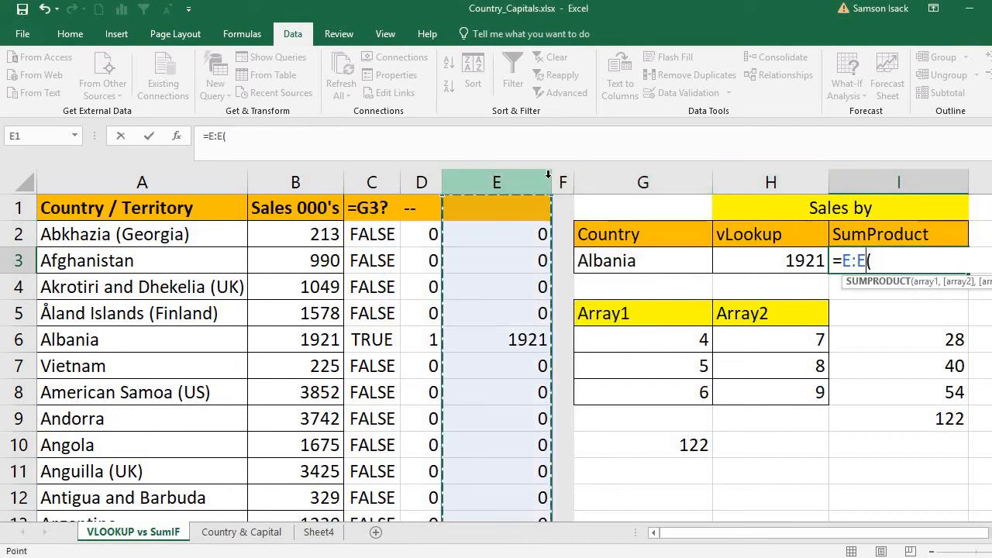
key("BackSpace")
key("BackSpace")
key("BackSpace")
key("BackSpace")
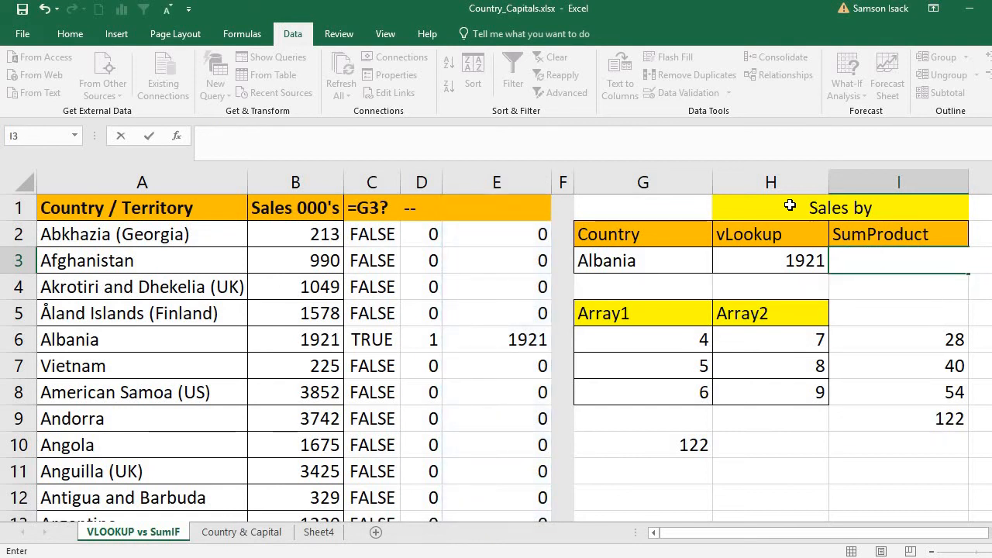
key("Return")
Fit column E to its contents and narrow columns G and H to make room for the SumProduct formula
left_click(485, 183)
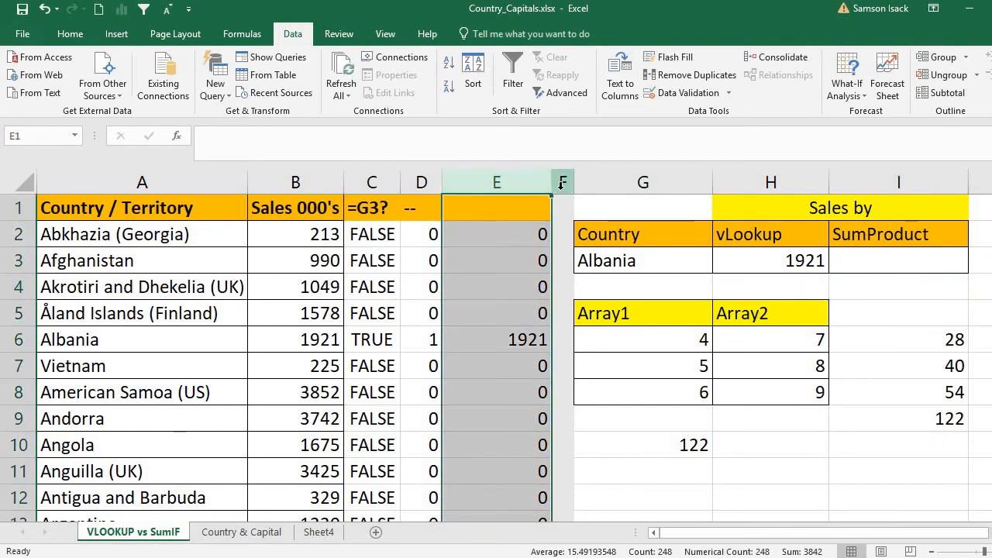
left_click_drag(551, 182, 473, 199)
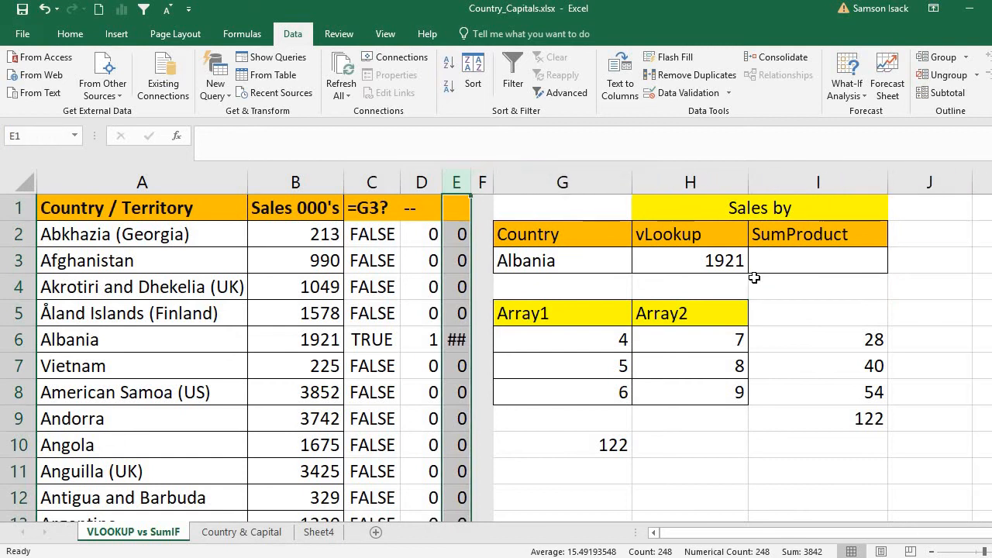
double_click(471, 186)
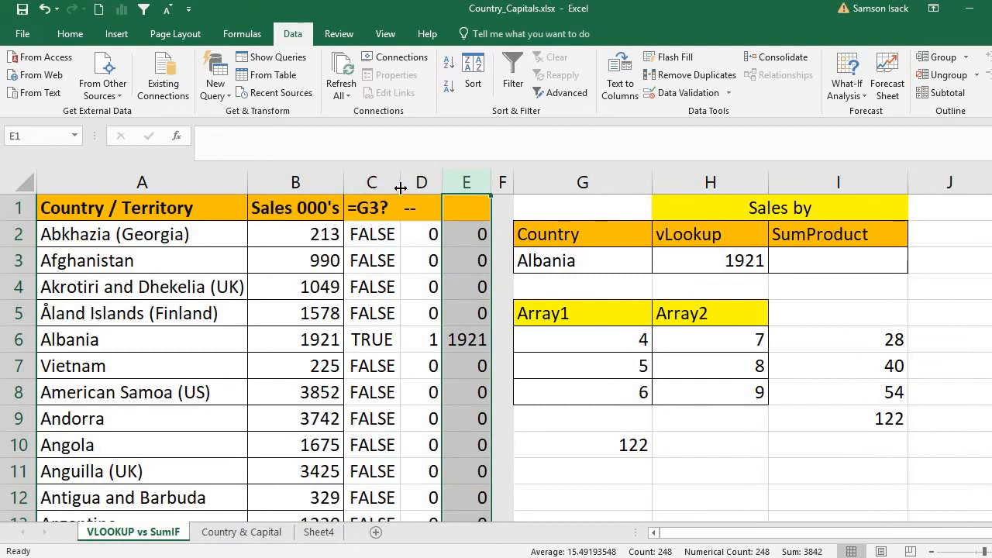
left_click(742, 259)
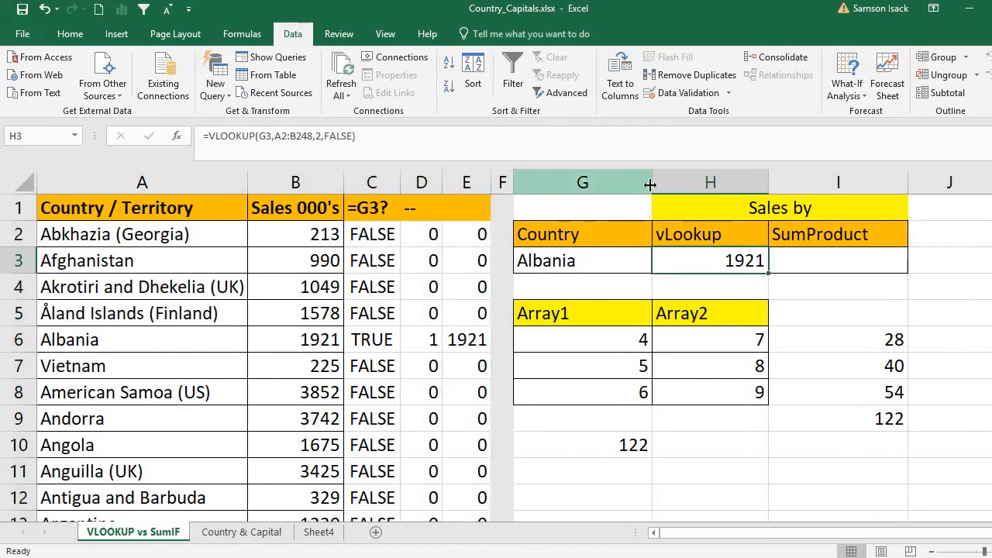
left_click(787, 272)
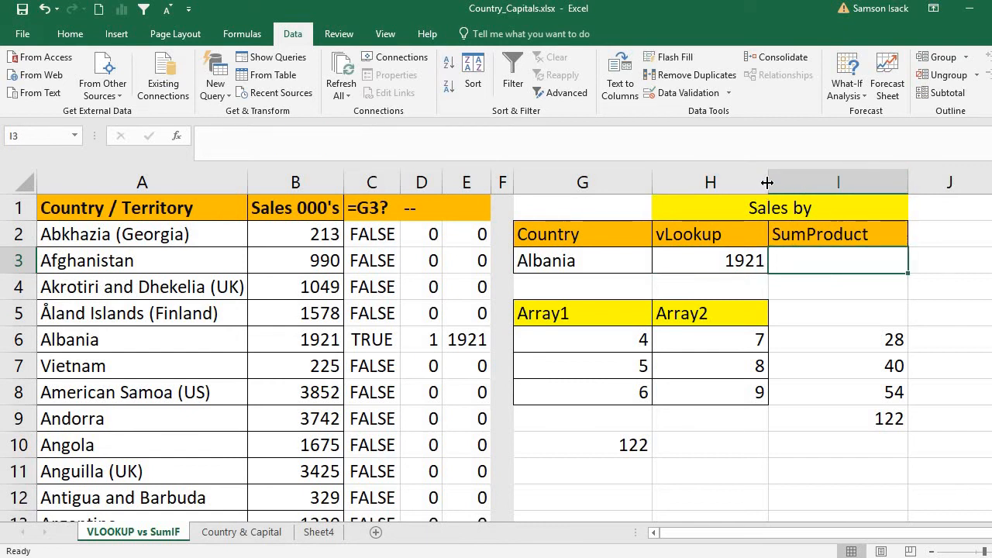
left_click_drag(649, 182, 603, 182)
left_click_drag(723, 184, 678, 184)
Start a SUMPRODUCT formula in I3 with the sales range B2:B248 as its first array
type("=")
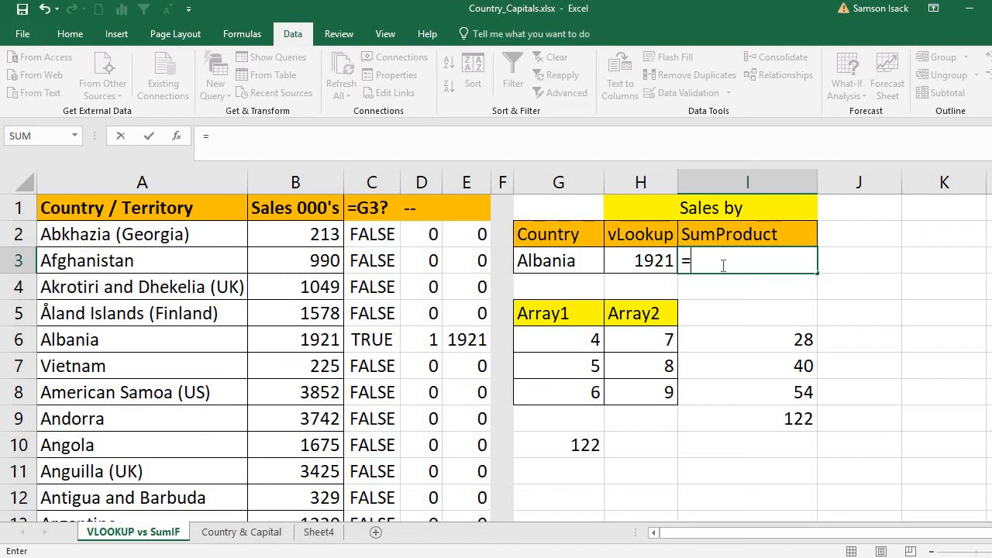
type("SUMP")
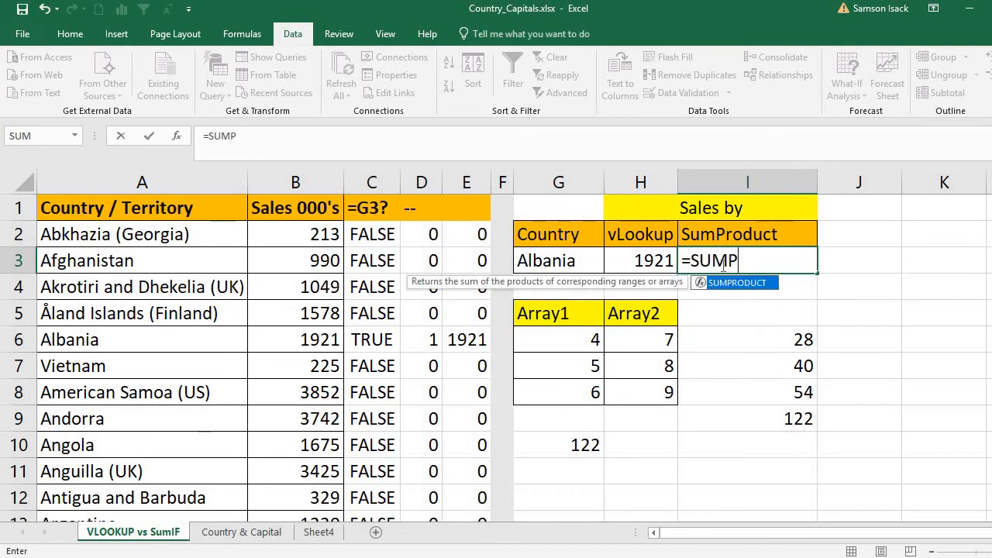
type("RODU")
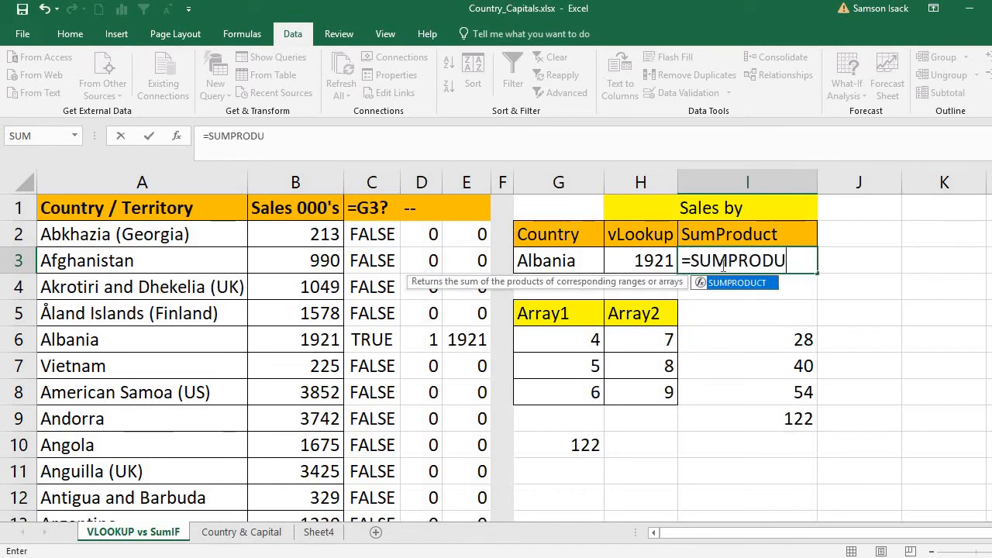
type("CT(")
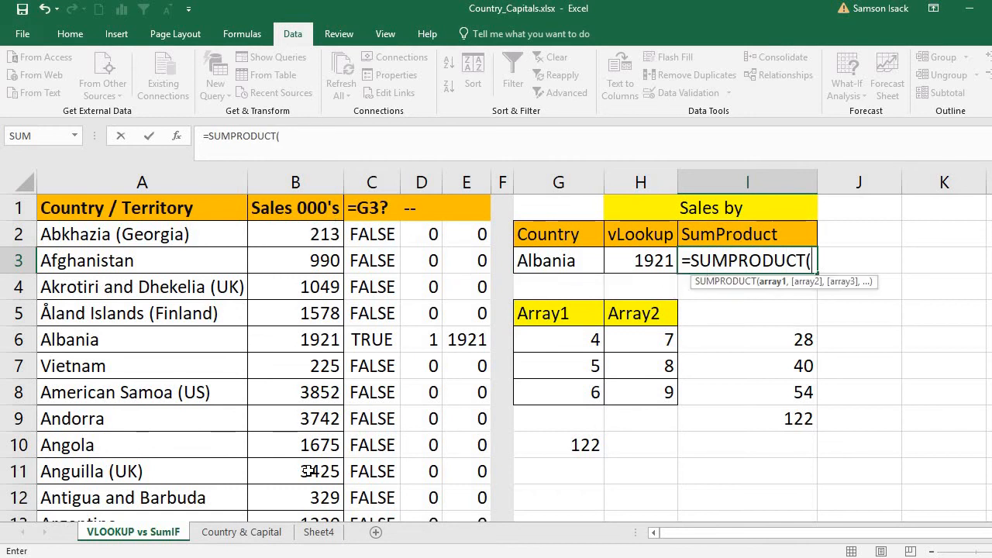
left_click(302, 234)
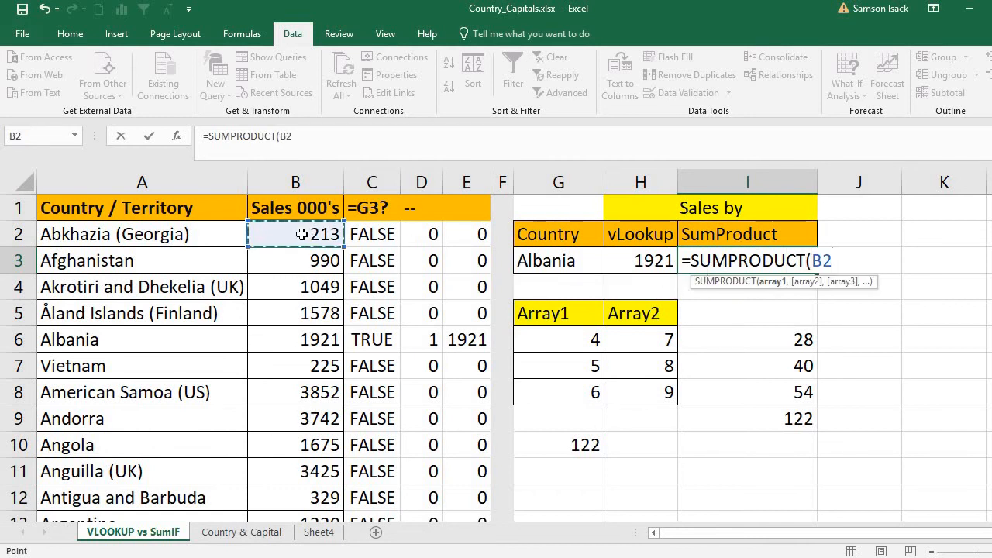
key("ctrl+shift+Down")
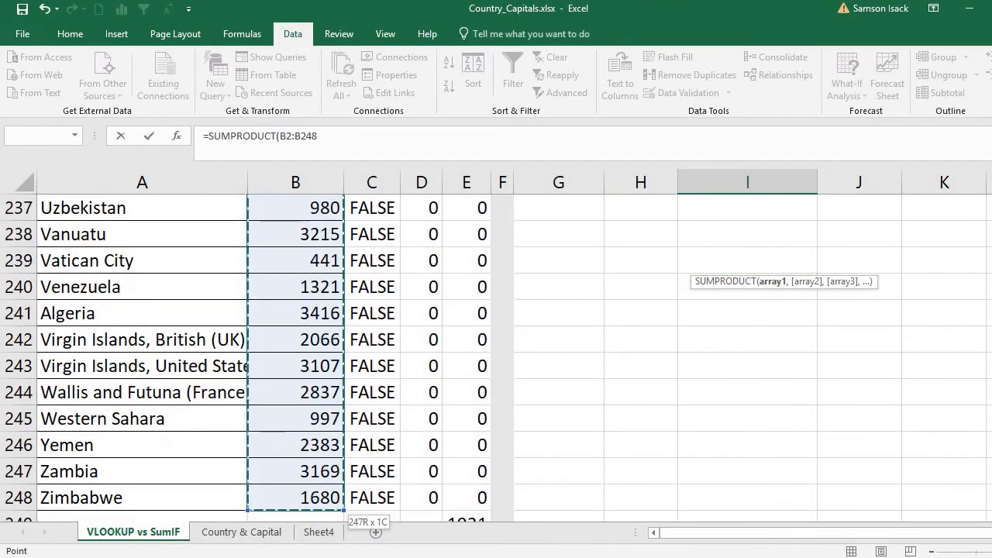
key("ctrl+BackSpace")
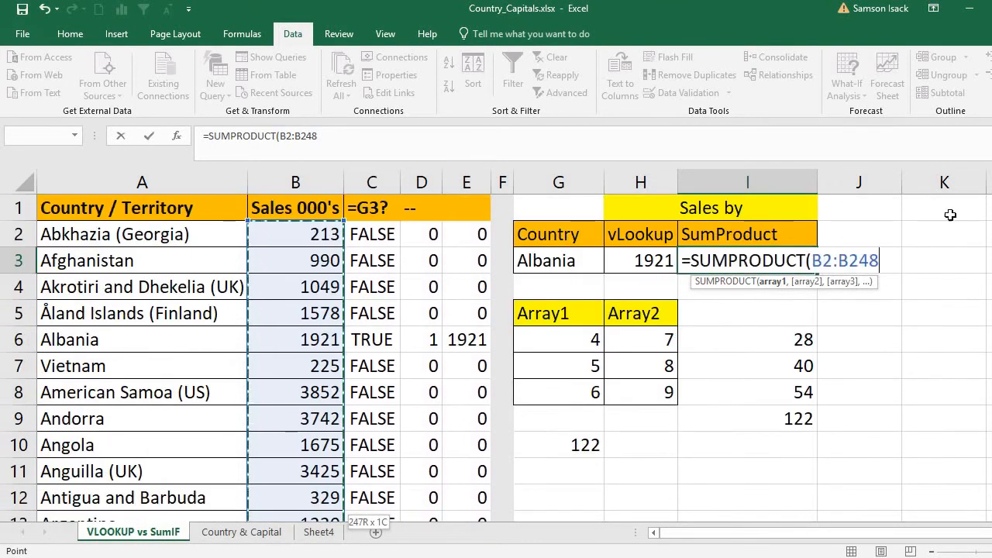
type(",")
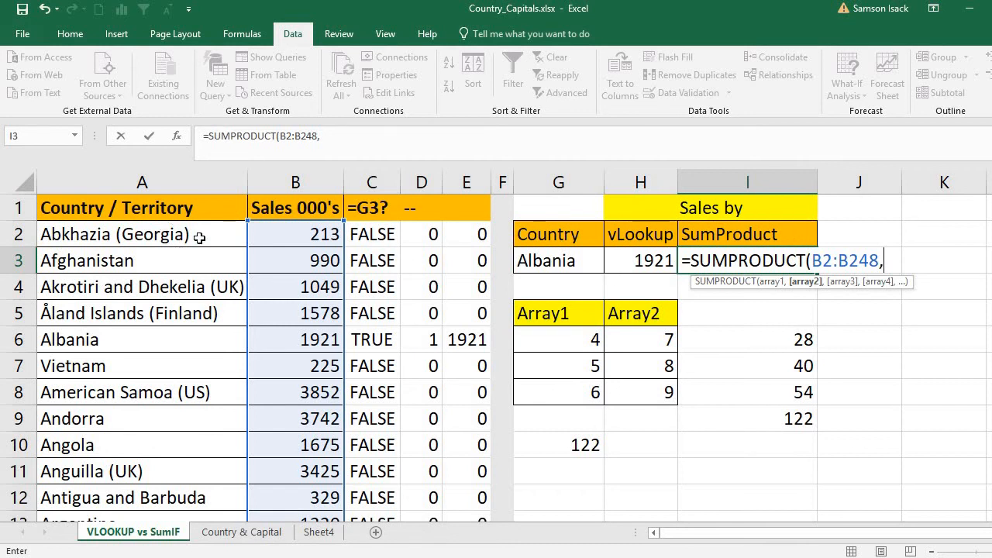
Add the condition A2:A248=G3 as the second SUMPRODUCT array to match the country list against the selected country
left_click_drag(177, 227, 194, 490)
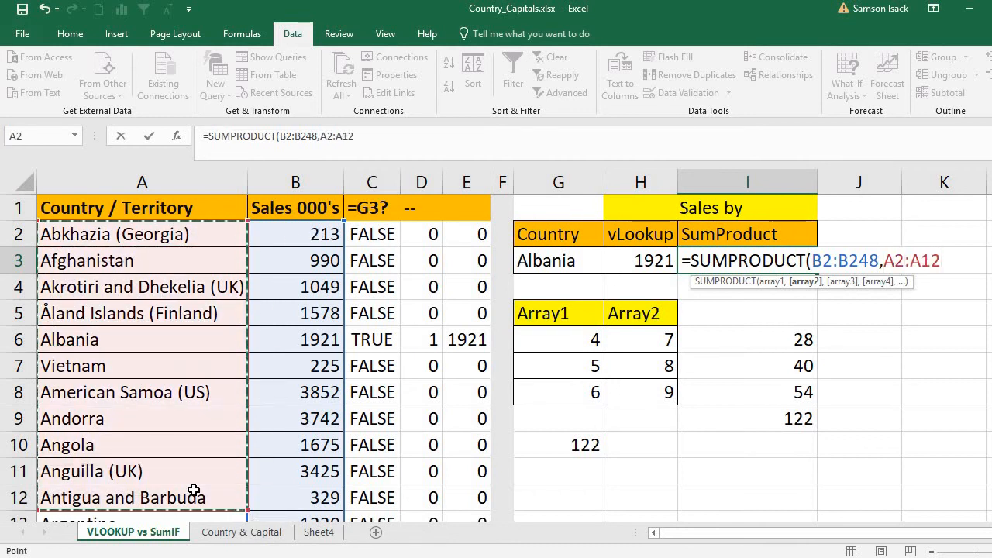
key("ctrl+shift+Down")
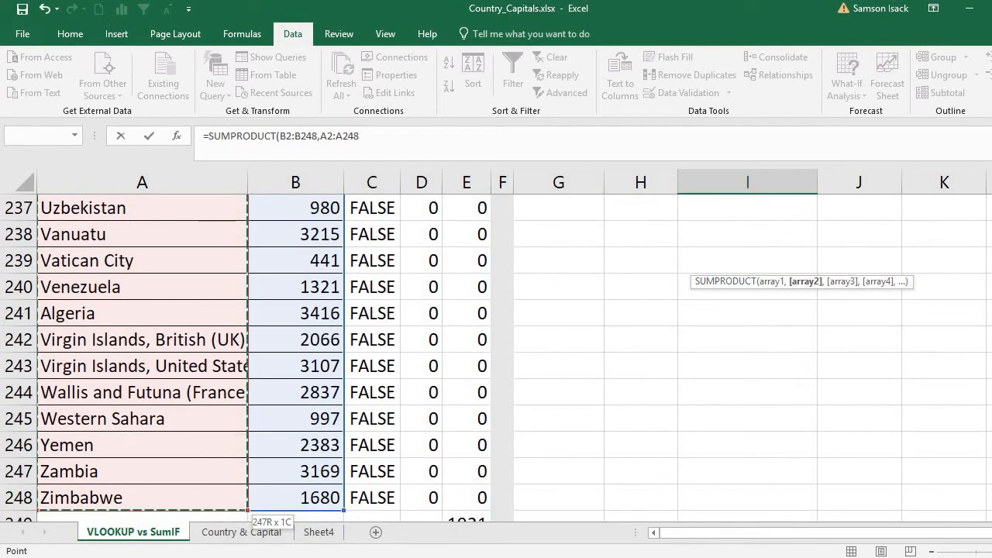
left_click_drag(991, 501, 991, 205)
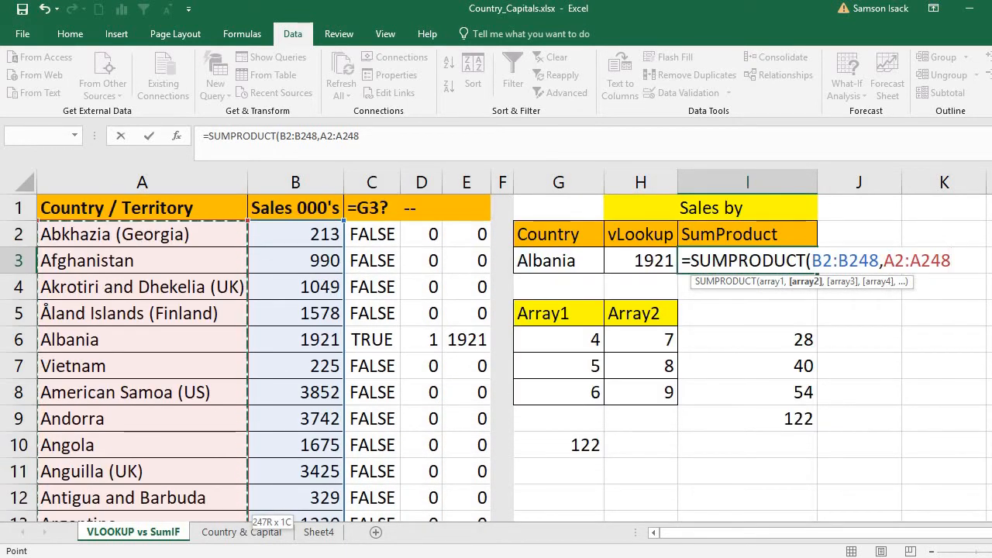
type("=")
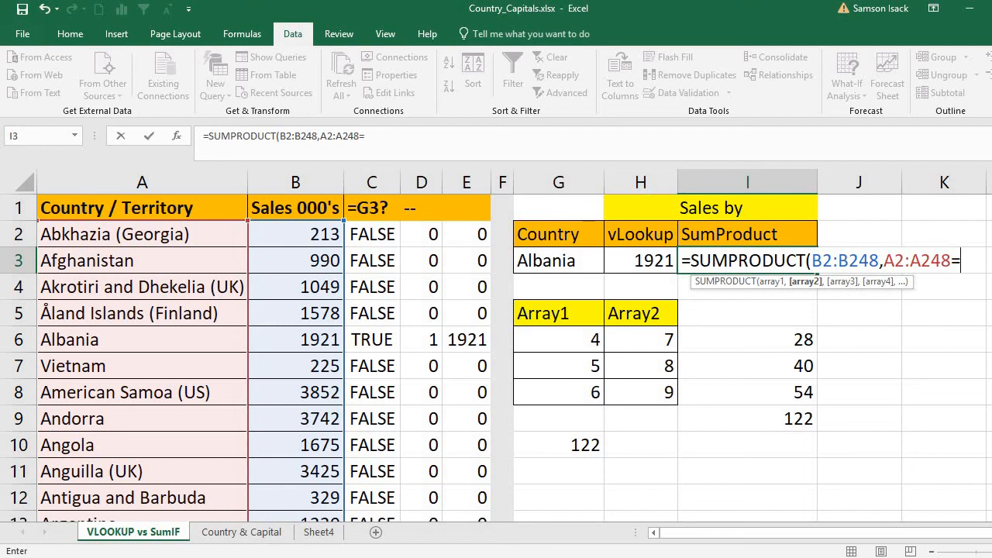
left_click(576, 261)
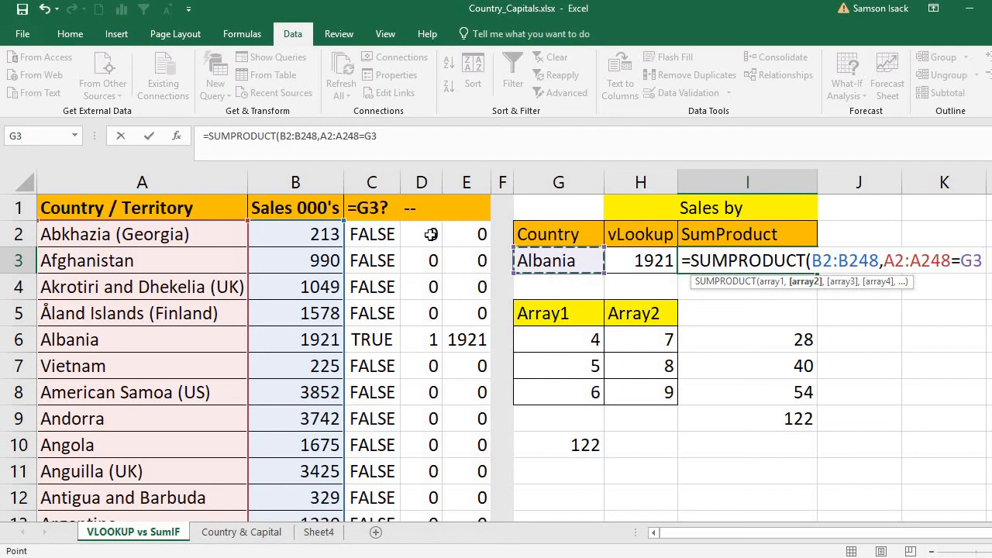
Wrap the country condition as --(A2:A248=G3) and close the formula as =SUMPRODUCT(B2:B248,--(A2:A248=G3))
left_click(895, 261)
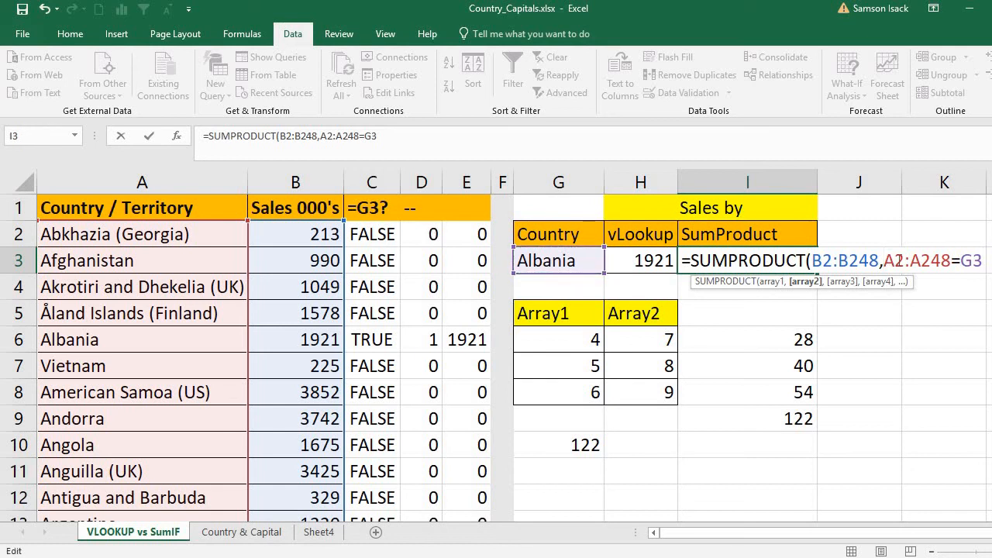
type("--")
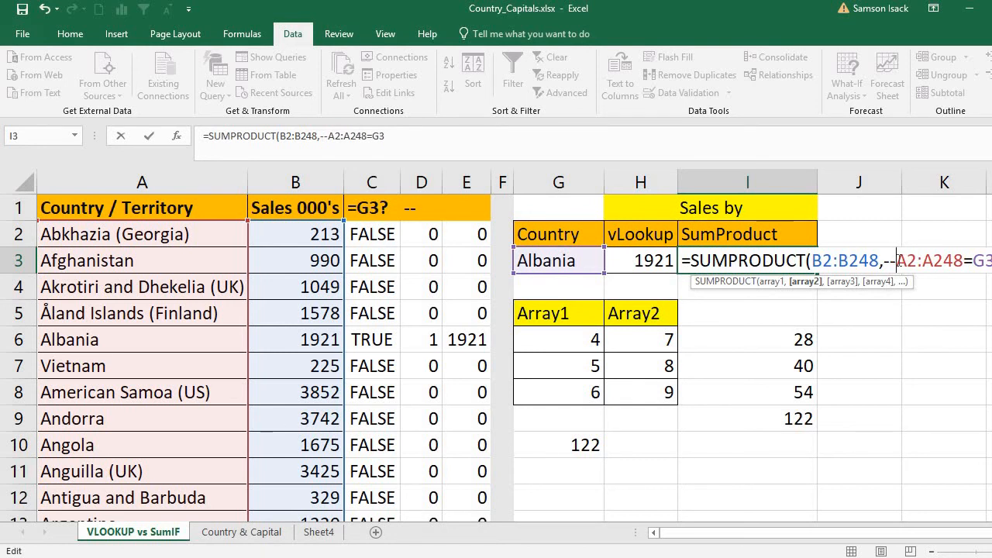
type("*")
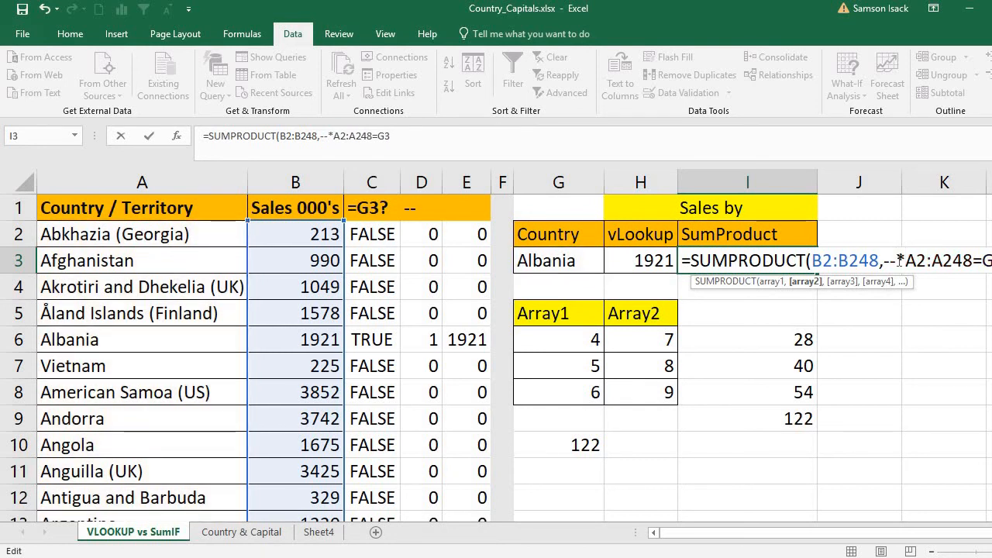
key("BackSpace")
type("(")
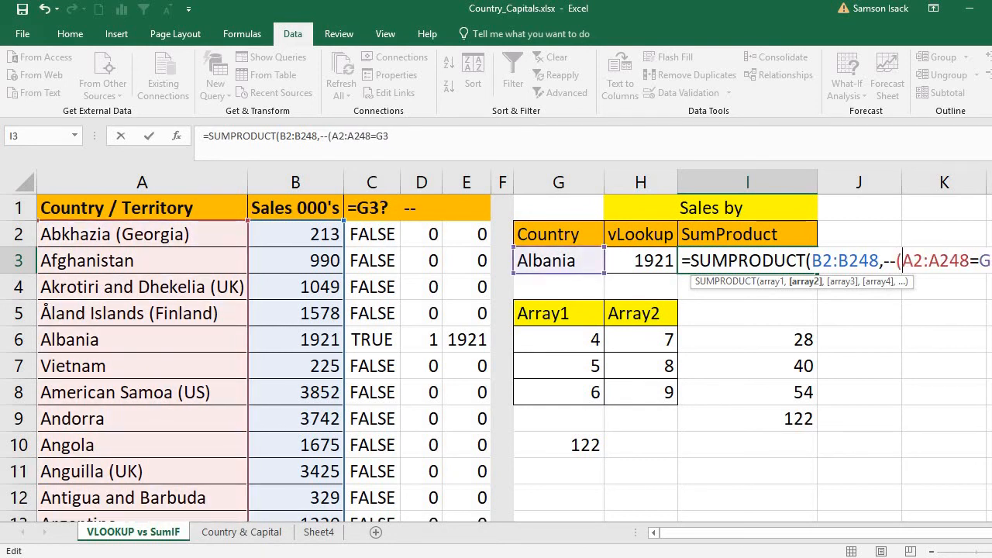
scroll(514, 347, "right", 1)
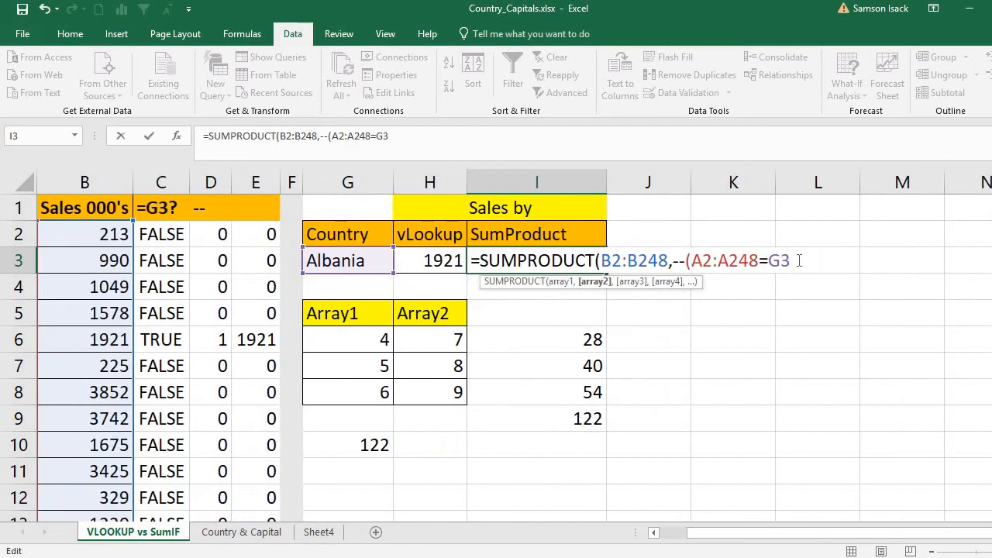
type("))")
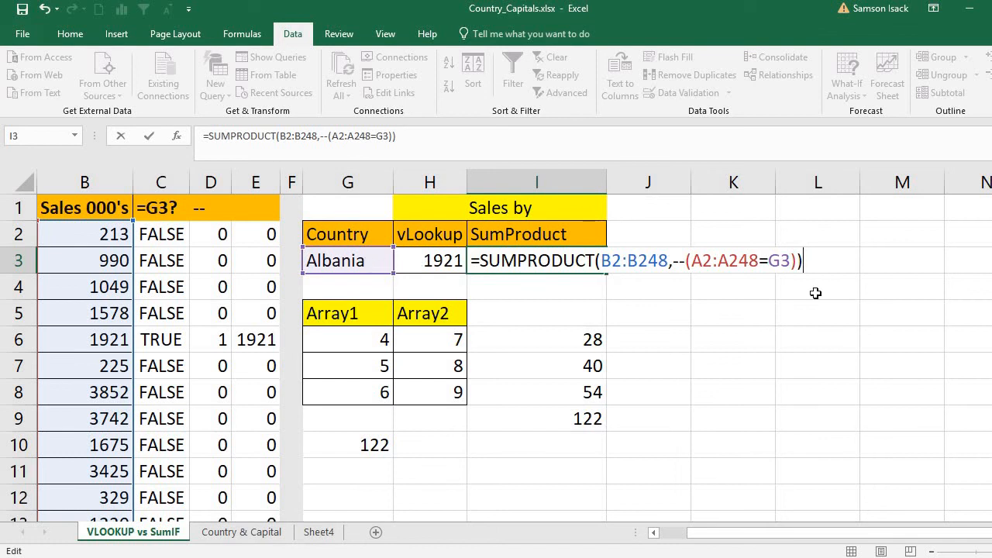
Check the formula's A2:A248 range against the helper columns down to the total in E249, and commit the SUMPRODUCT formula in I3
left_click(740, 261)
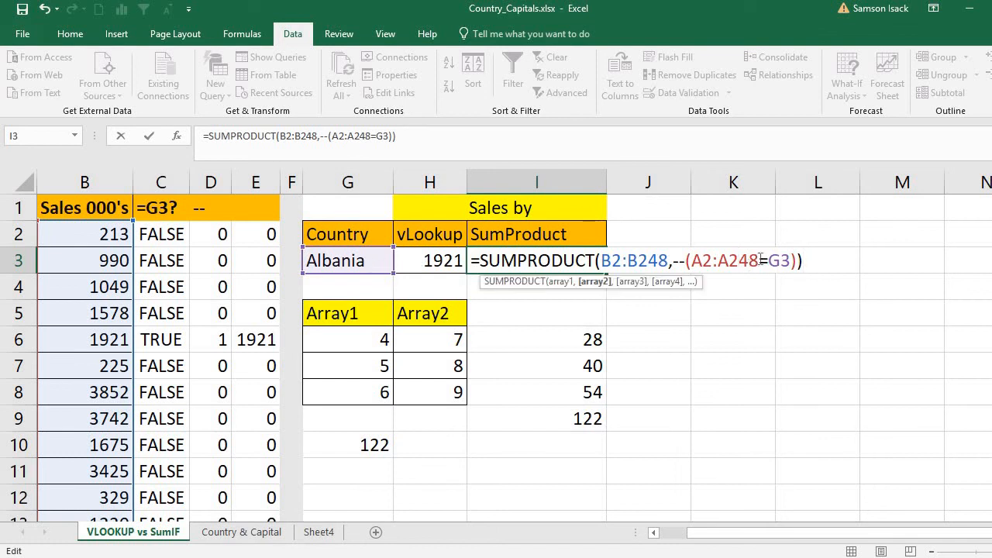
left_click_drag(759, 261, 692, 261)
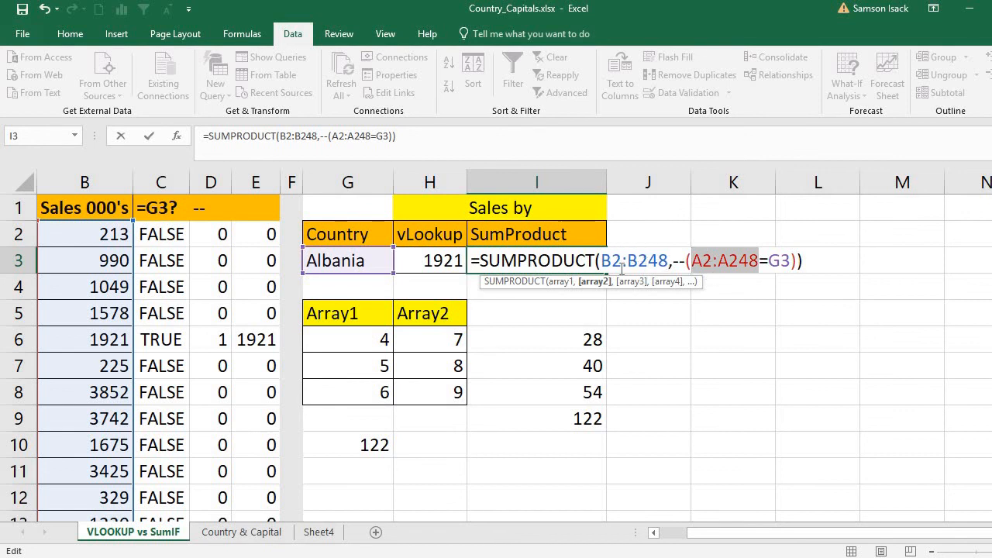
left_click(653, 533)
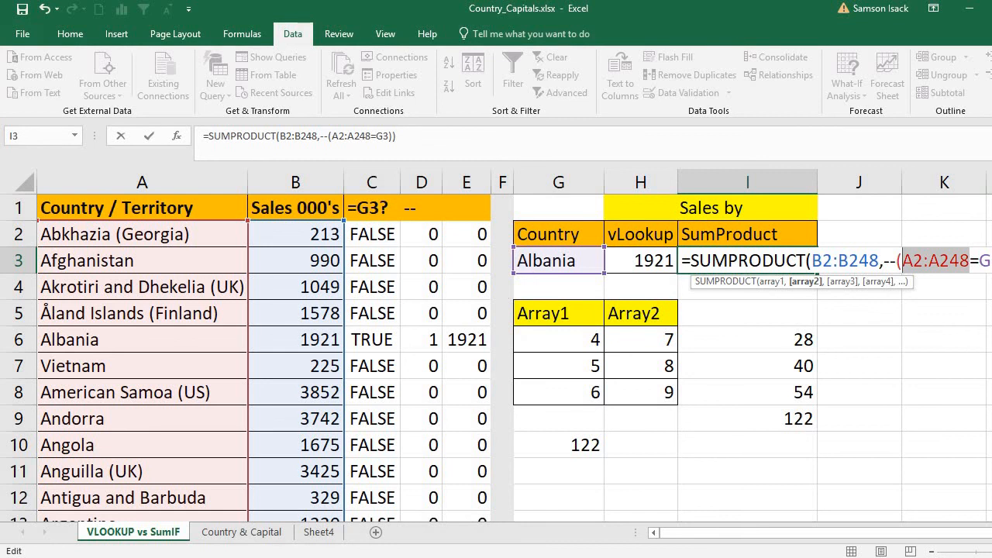
scroll(496, 357, "down", 20)
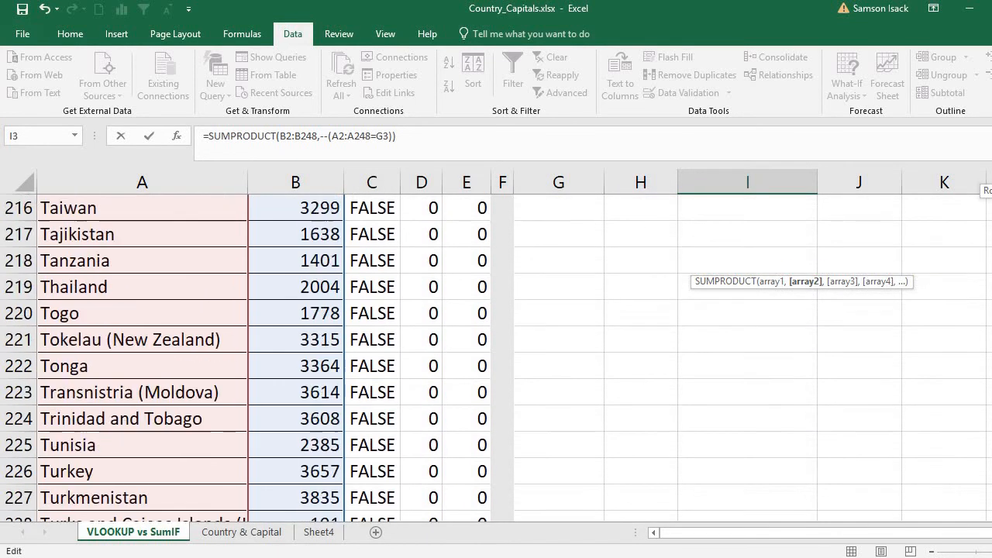
scroll(486, 499, "down", 8)
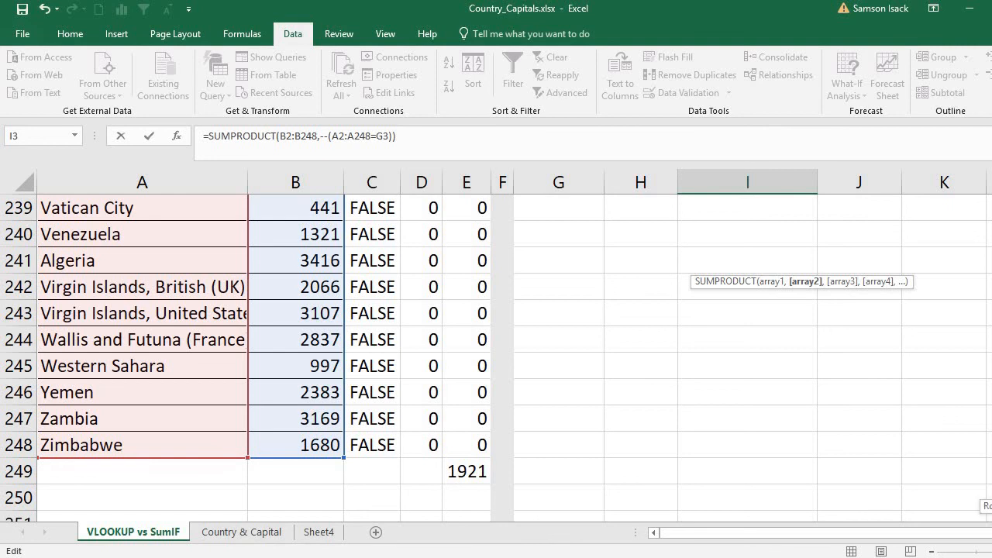
scroll(496, 356, "up", 20)
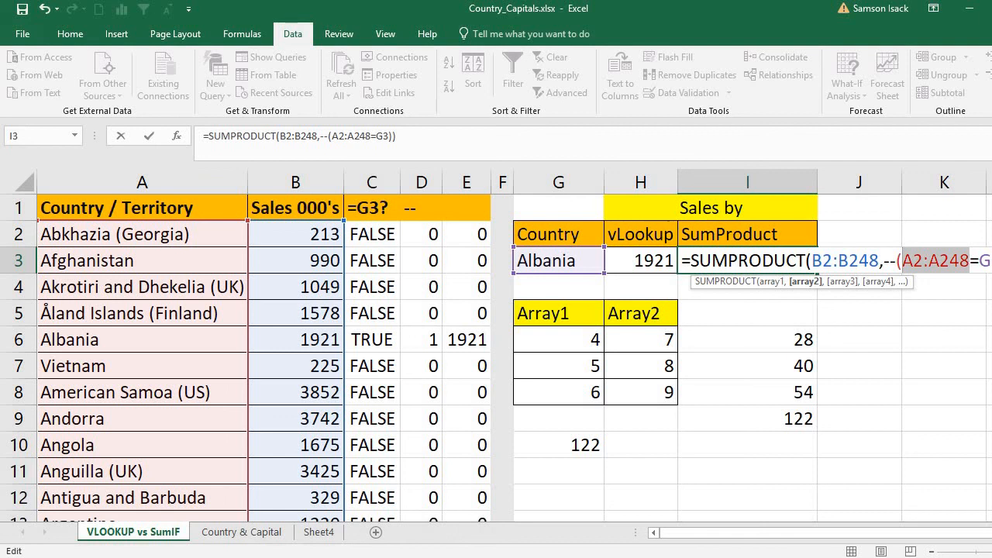
key("Return")
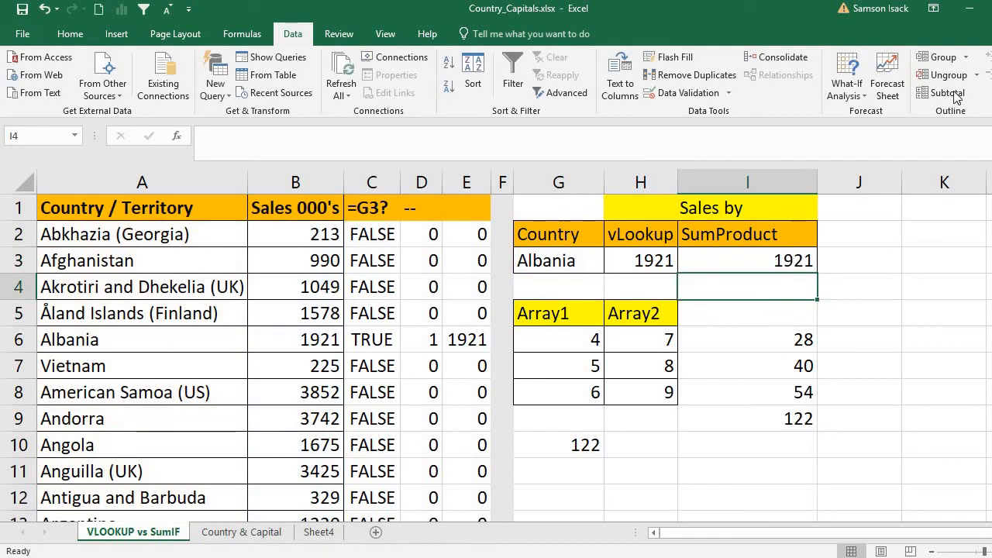
left_click(787, 260)
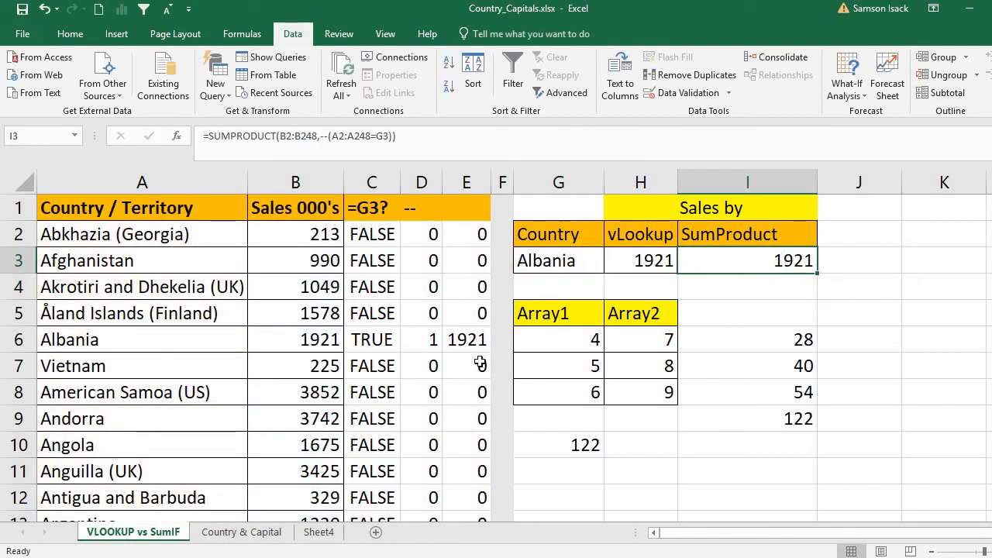
Widen the Country column G to make room for longer country names
left_click(581, 259)
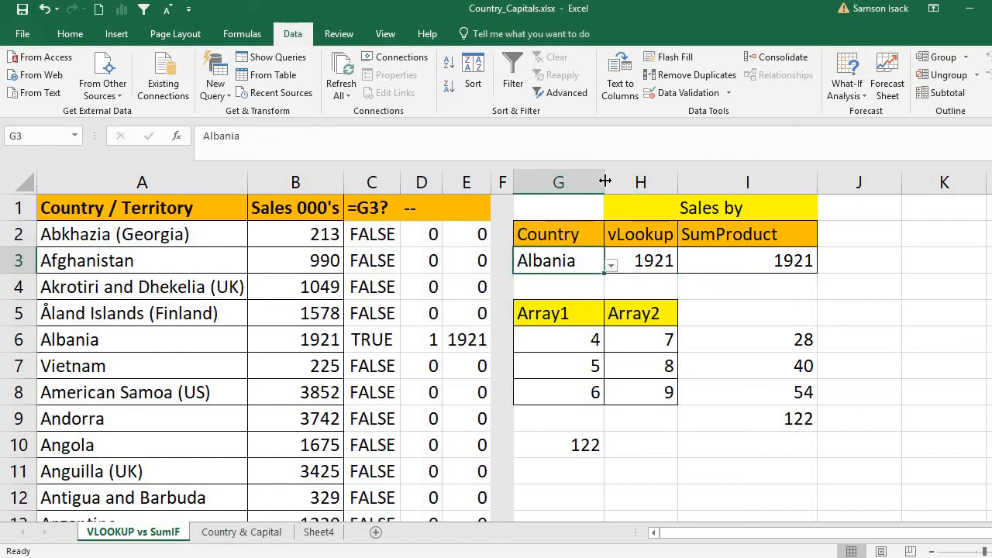
left_click_drag(601, 182, 586, 182)
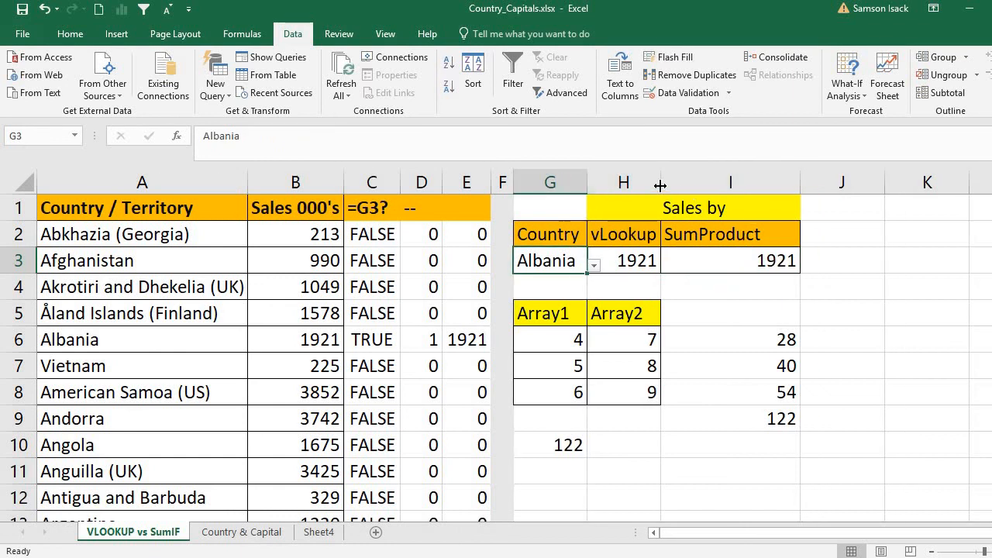
left_click_drag(655, 188, 659, 187)
left_click_drag(588, 180, 688, 181)
Set the country in G3 to Vietnam, Argentina and finally Kuwait, comparing the vLookup and SumProduct results for each
left_click(696, 265)
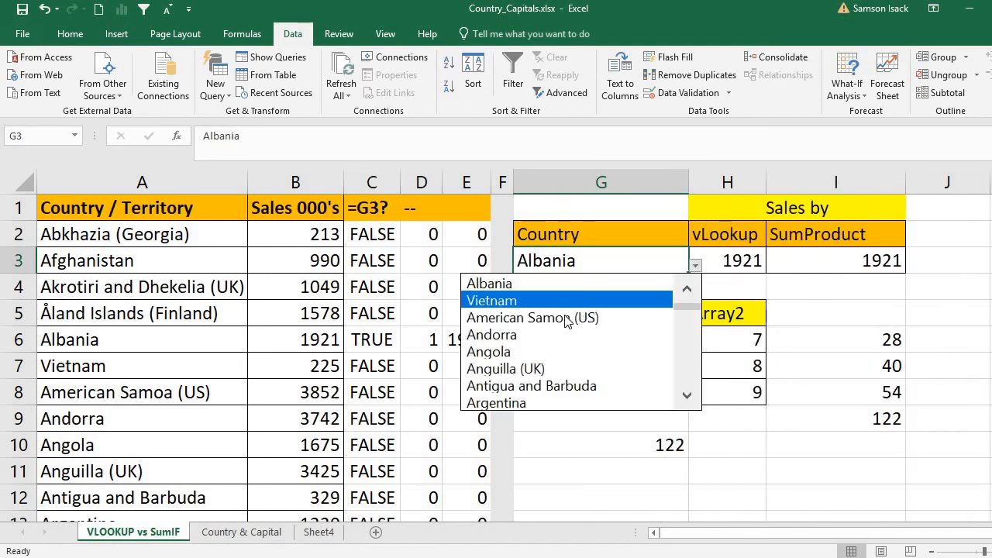
key("Escape")
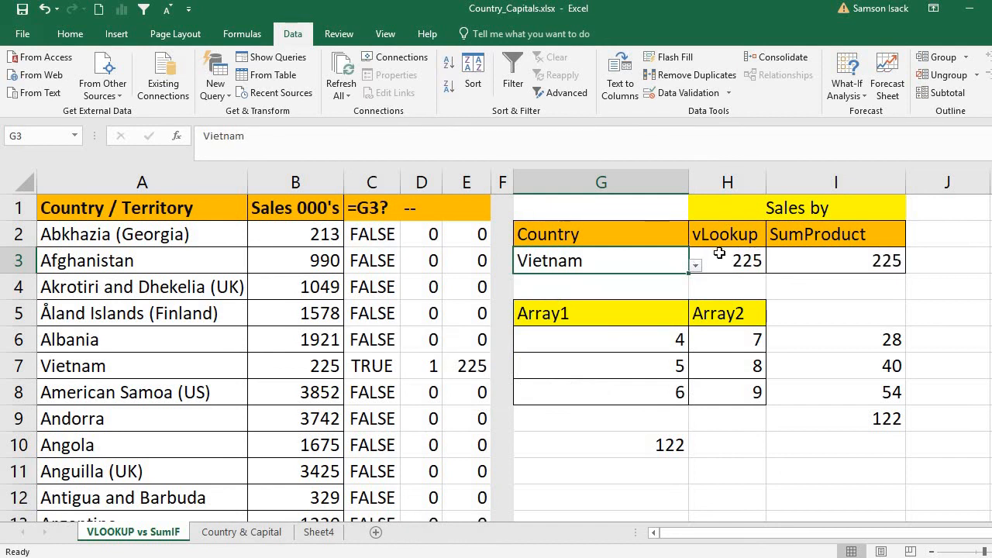
left_click(696, 265)
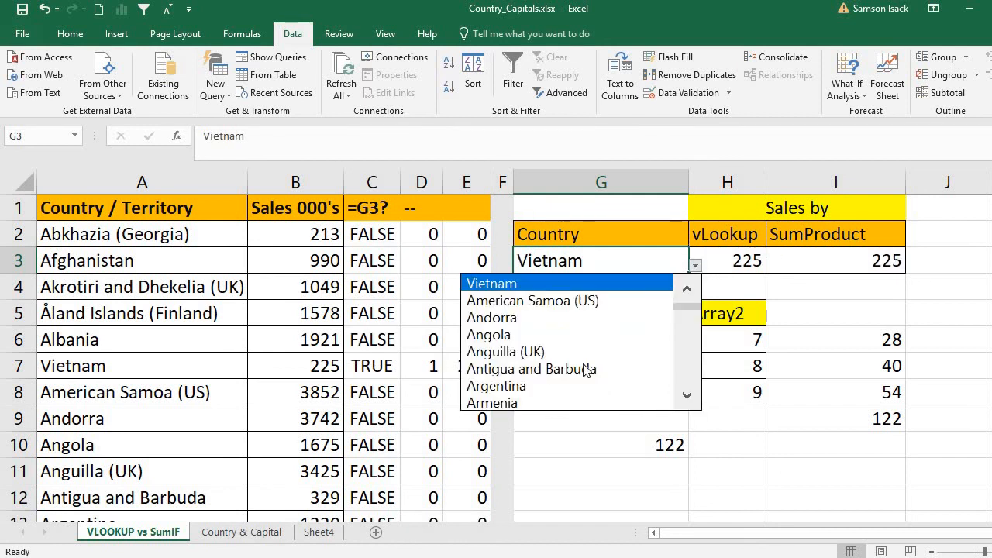
left_click(575, 389)
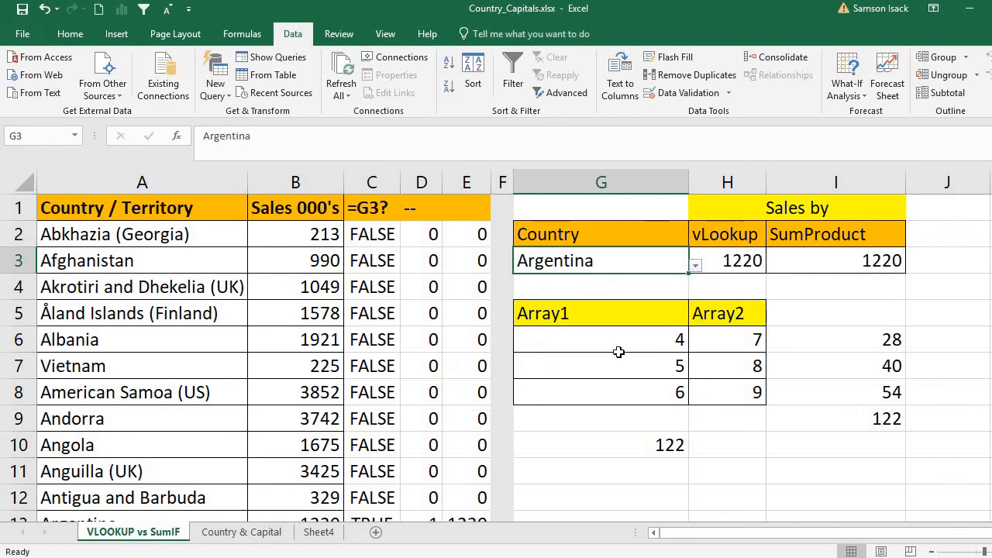
left_click(696, 264)
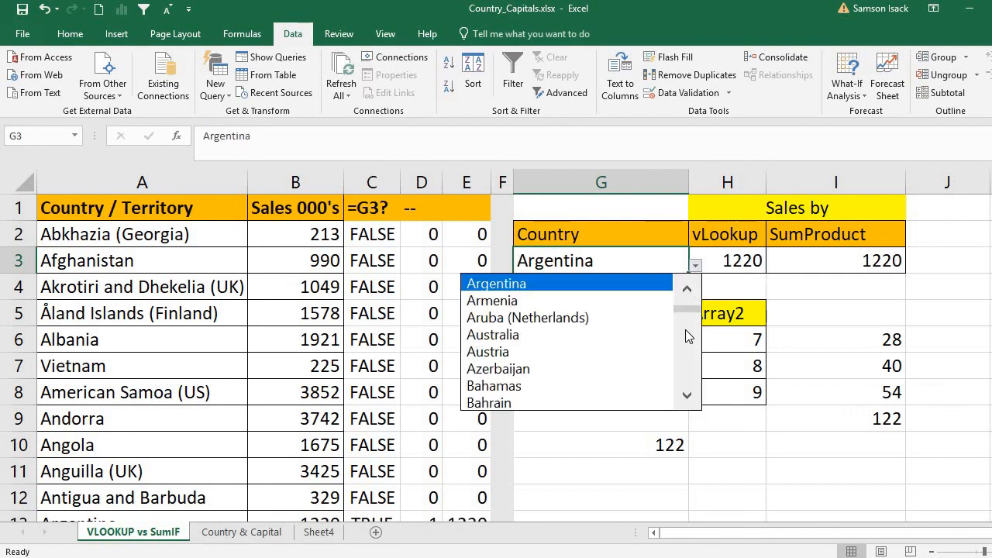
left_click_drag(695, 317, 695, 349)
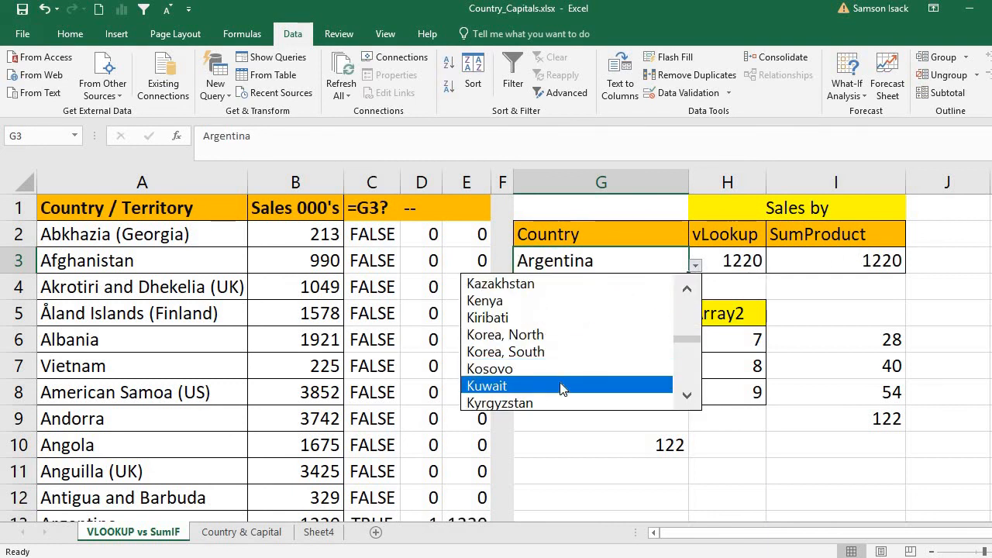
left_click(562, 385)
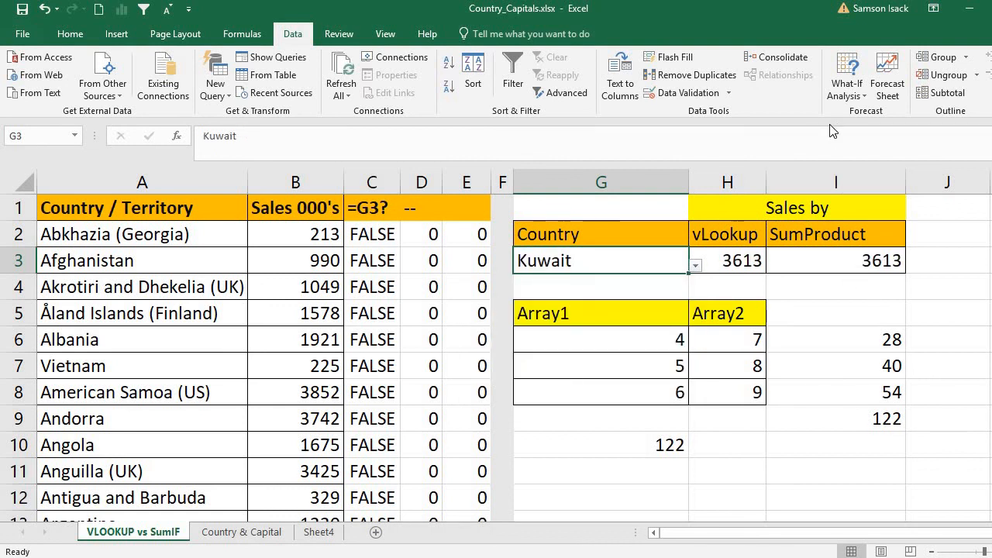
left_click(835, 234)
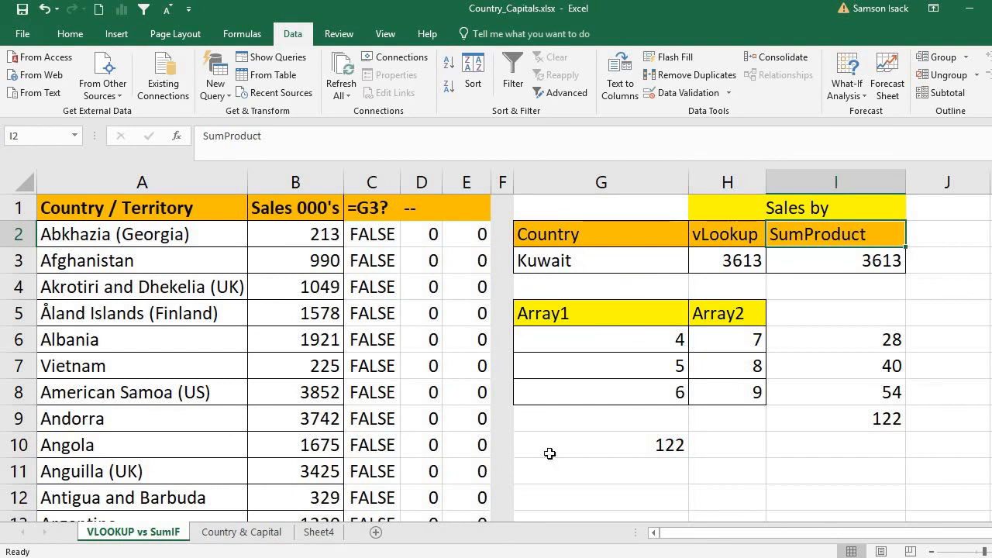
left_click(829, 262)
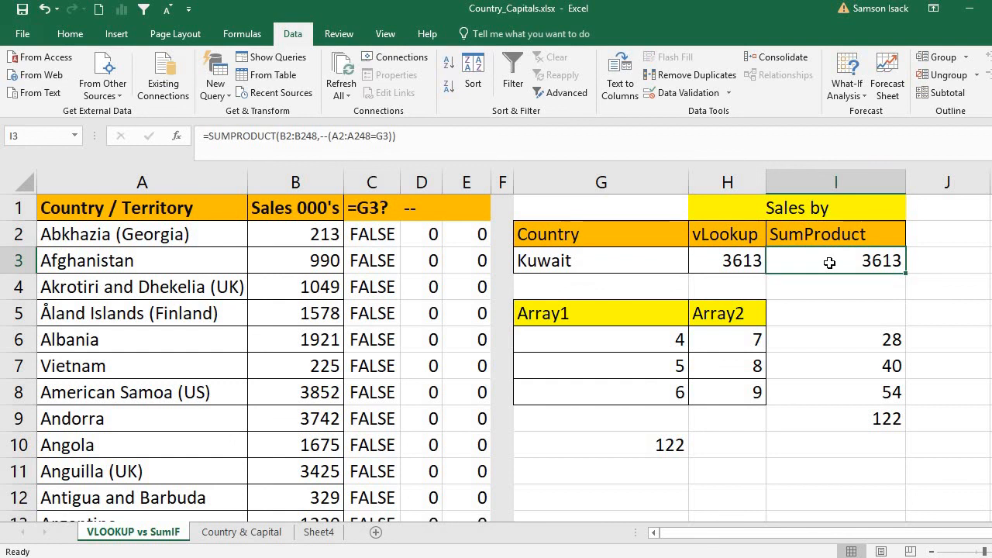